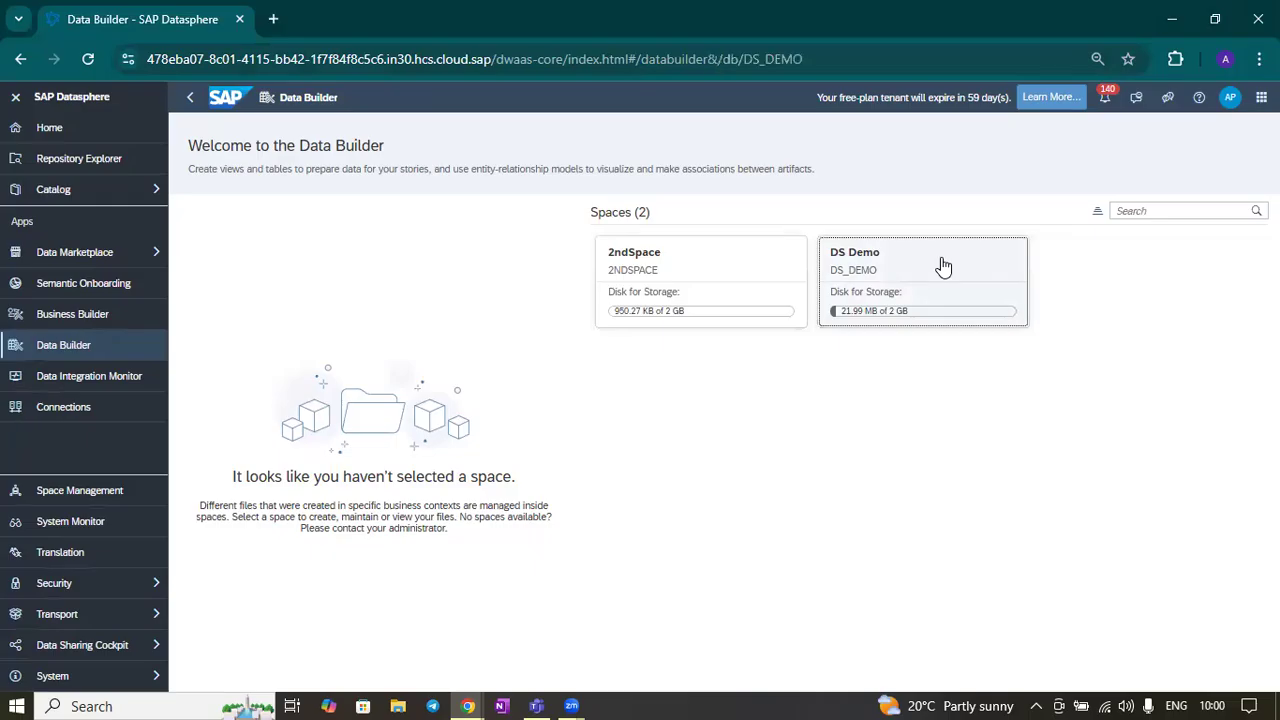
# Open the DS Demo space in the Data Builder and browse its file list
pyautogui.click(943, 265)
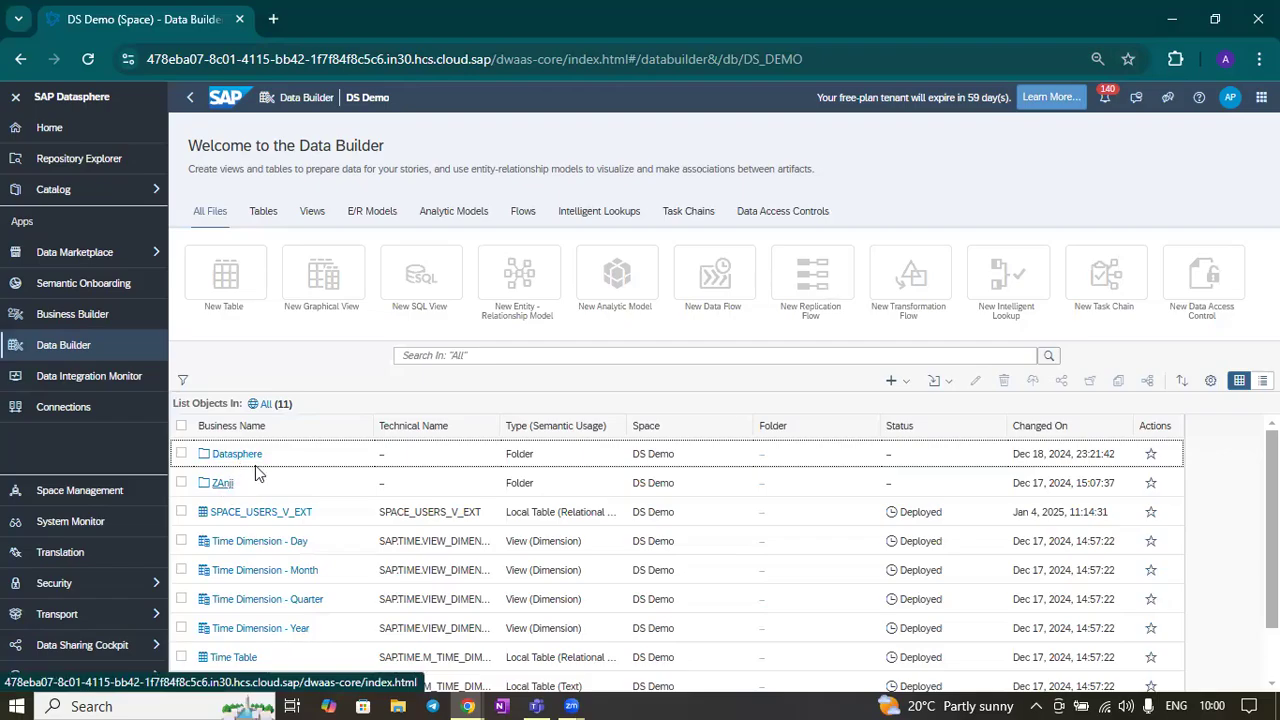
pyautogui.scroll(-1, 420, 450)
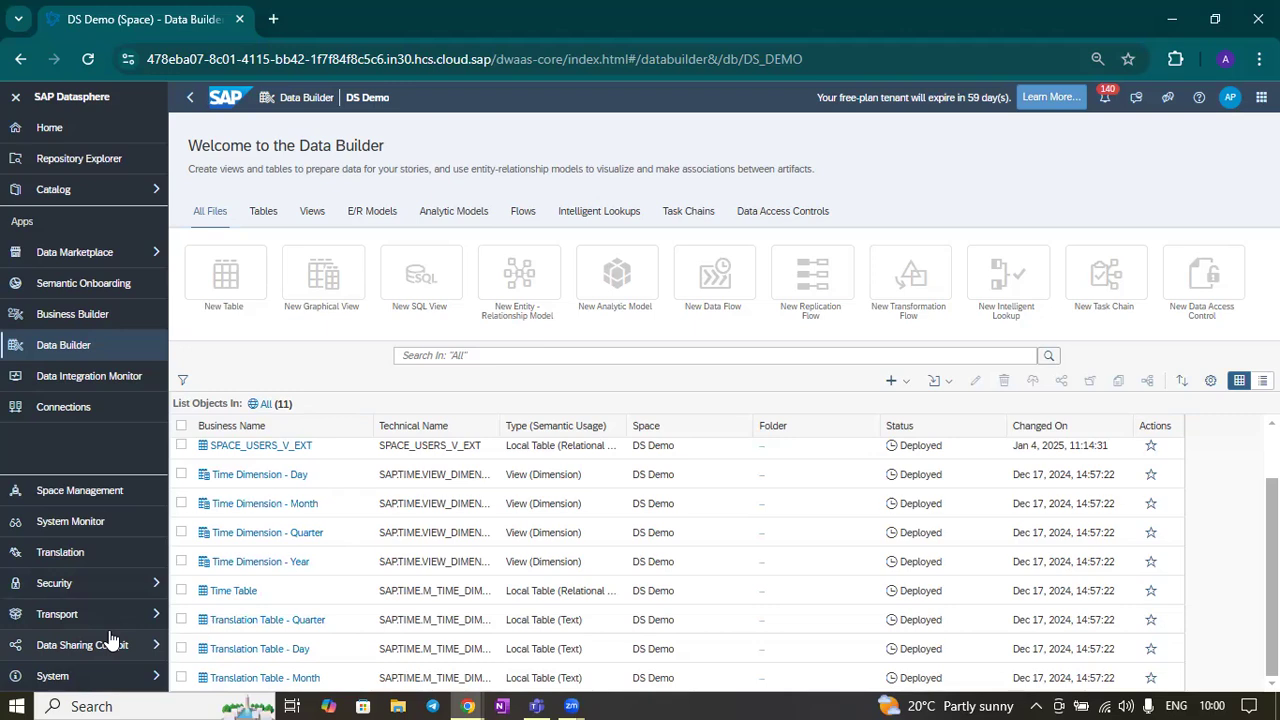
pyautogui.scroll(1, 205, 614)
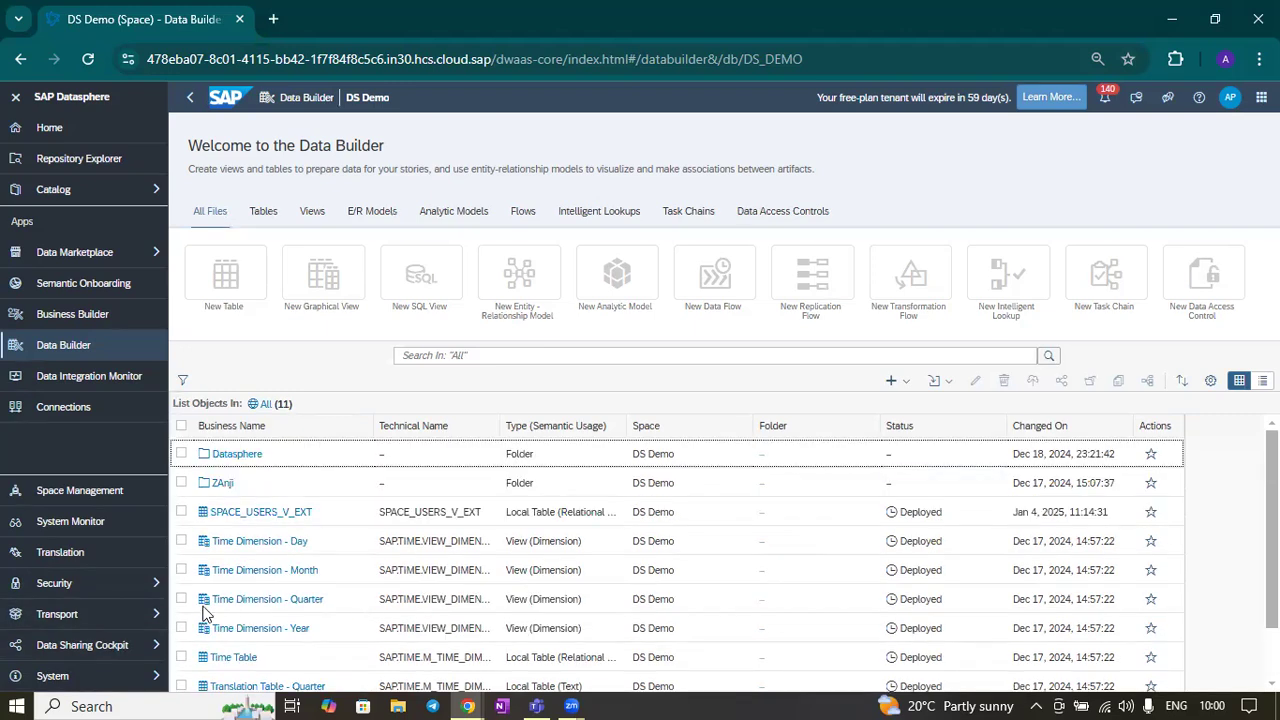
# Open the Transport Export area and go into the My Content folder
pyautogui.click(137, 618)
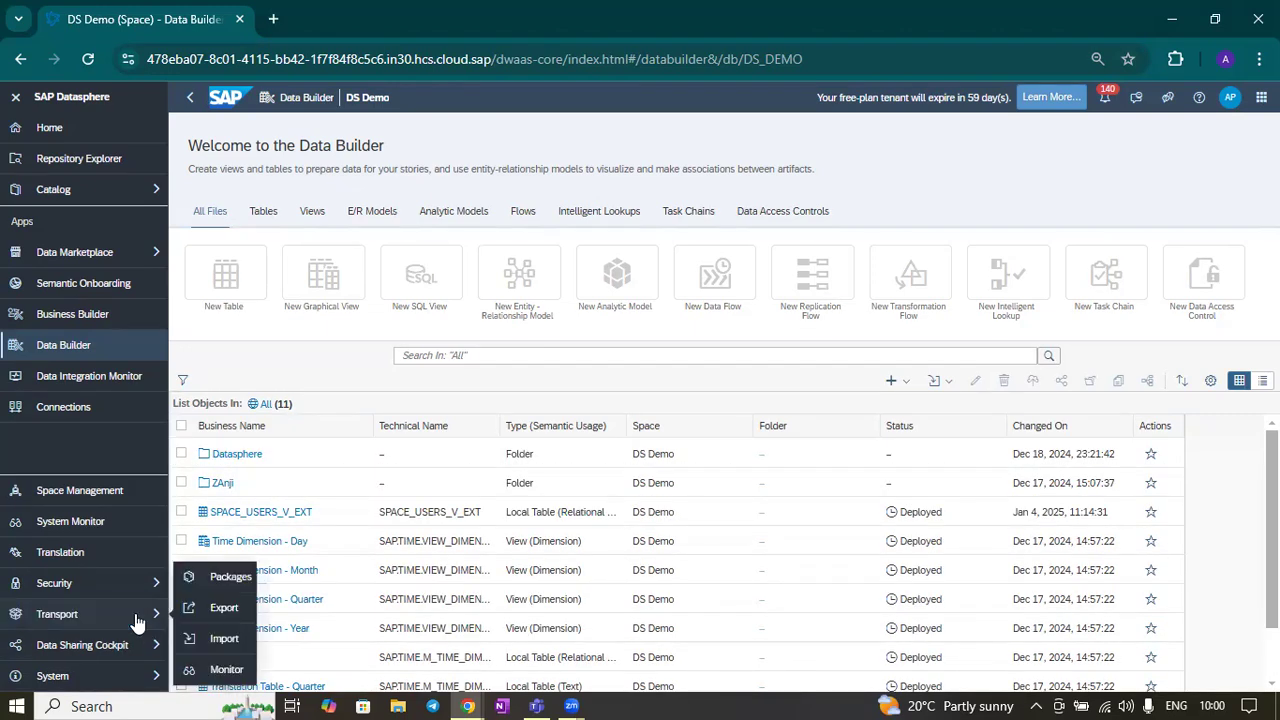
pyautogui.click(218, 608)
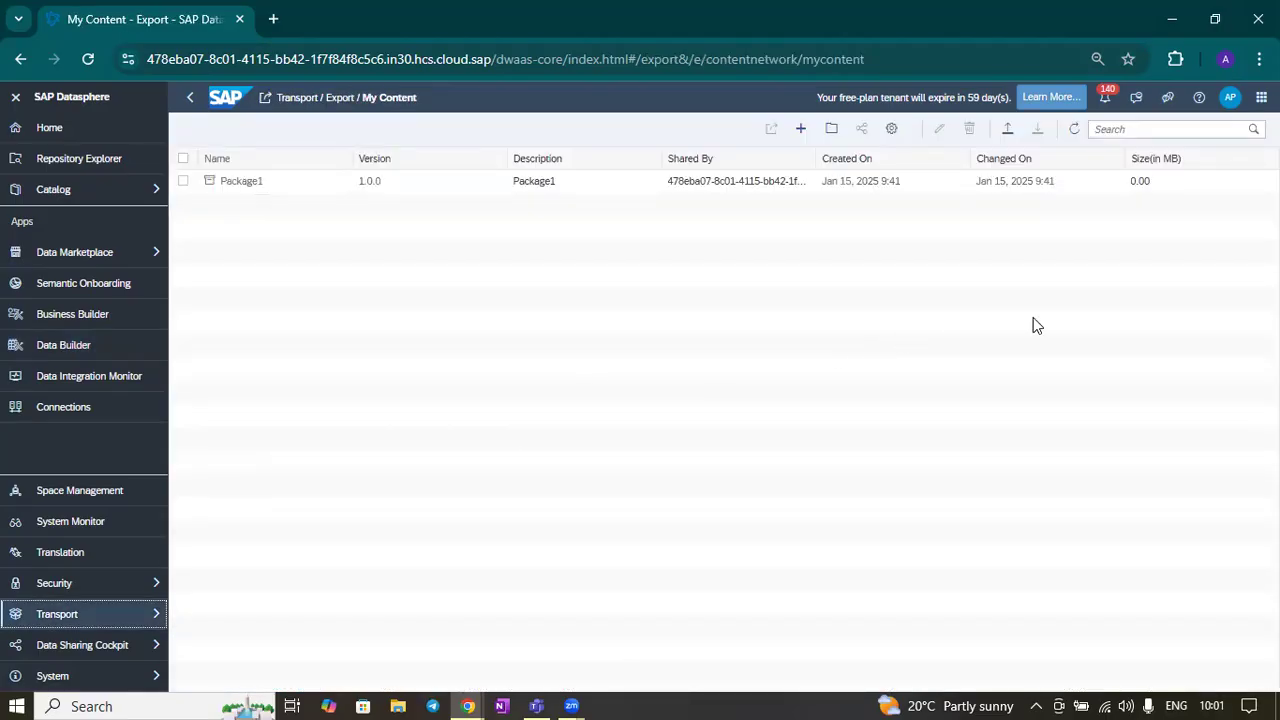
pyautogui.click(338, 99)
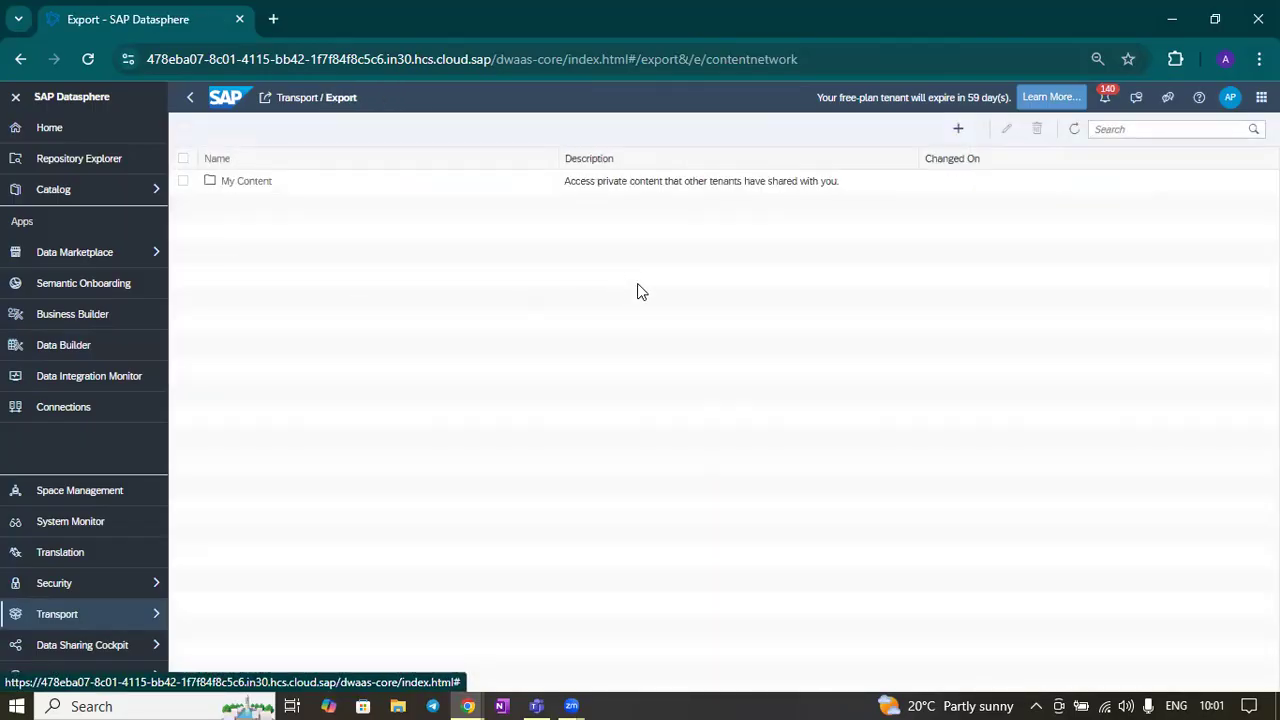
pyautogui.click(252, 186)
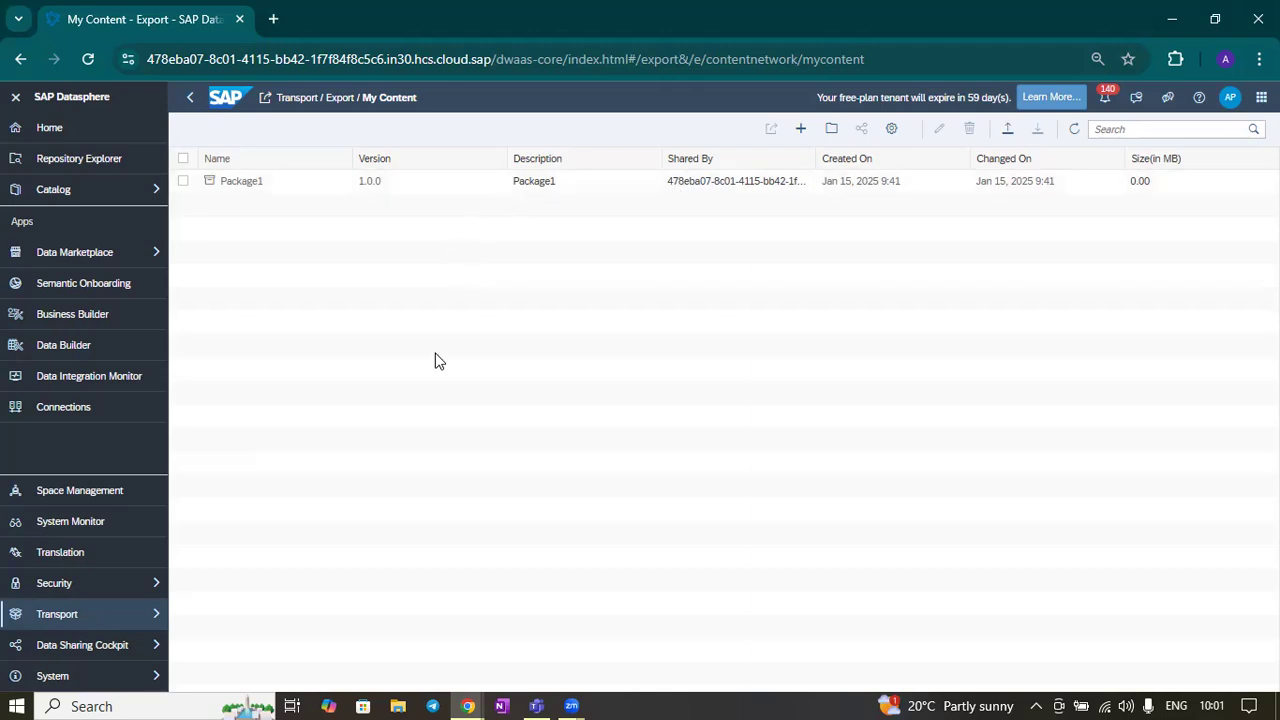
# Start a new export and select the Sales View – Fact view under DS_DEMO > Datasphere > Views
pyautogui.click(804, 127)
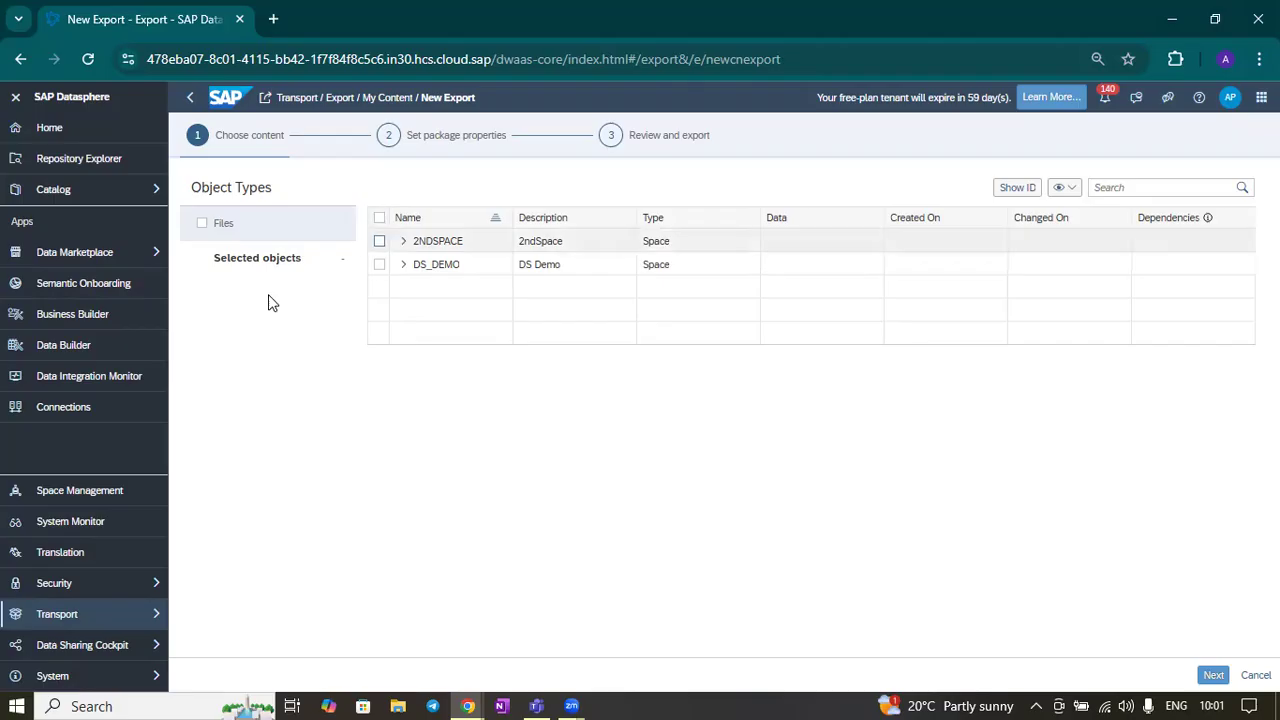
pyautogui.click(403, 266)
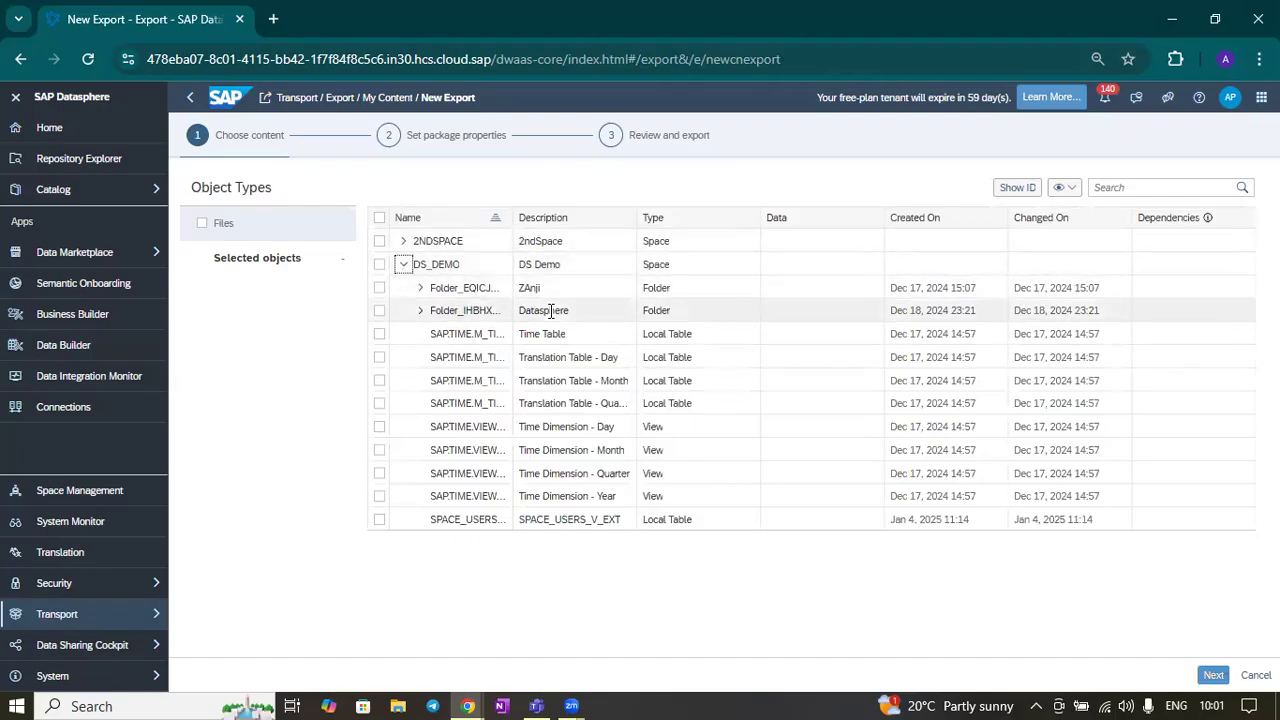
pyautogui.click(420, 311)
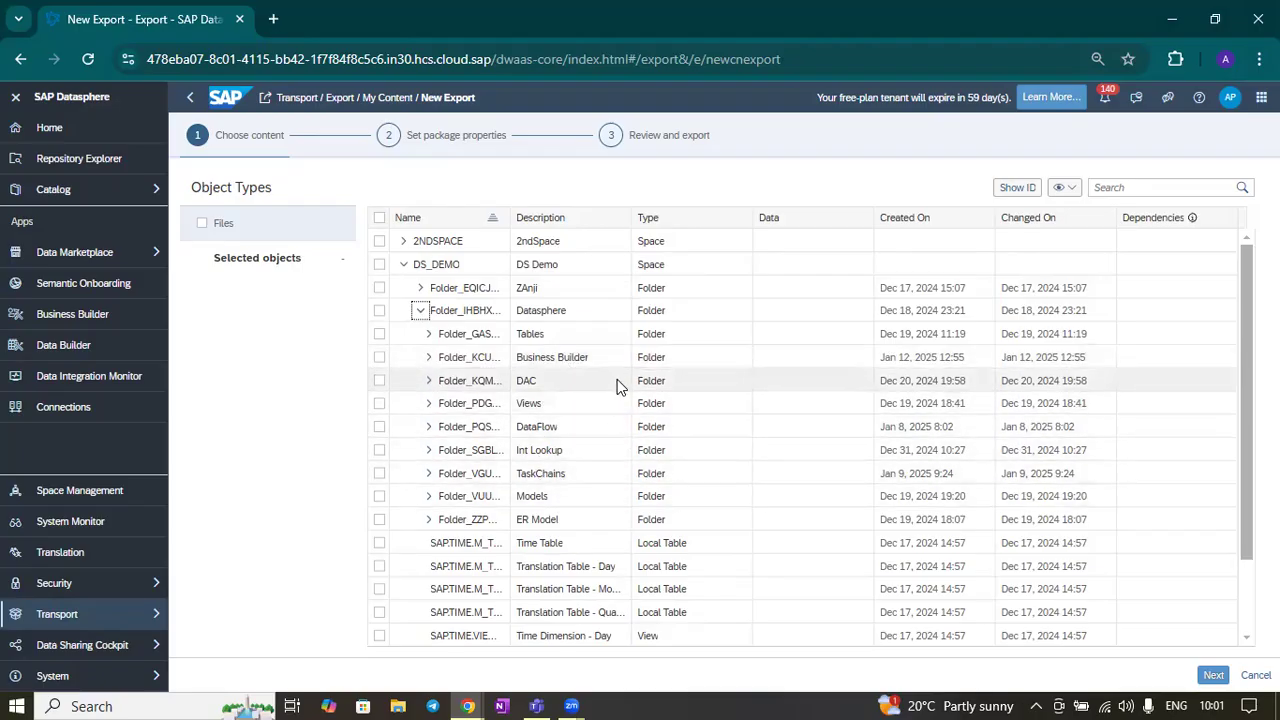
pyautogui.click(429, 404)
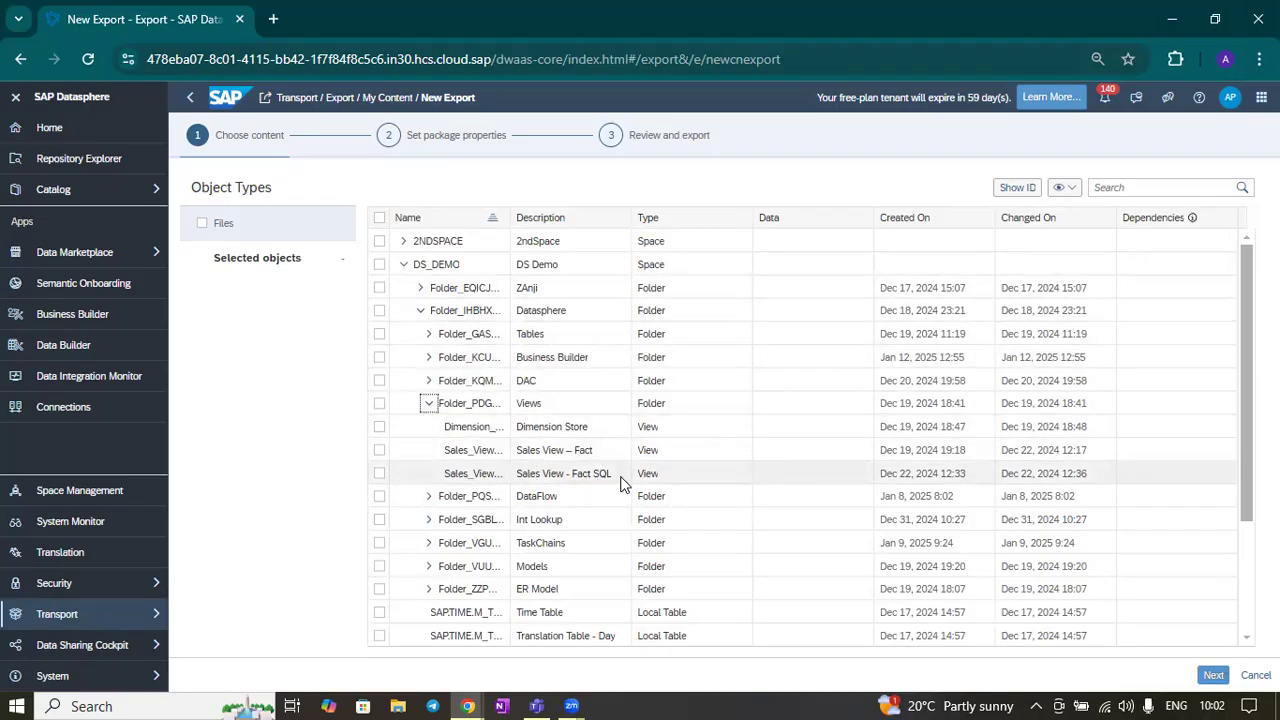
pyautogui.click(379, 451)
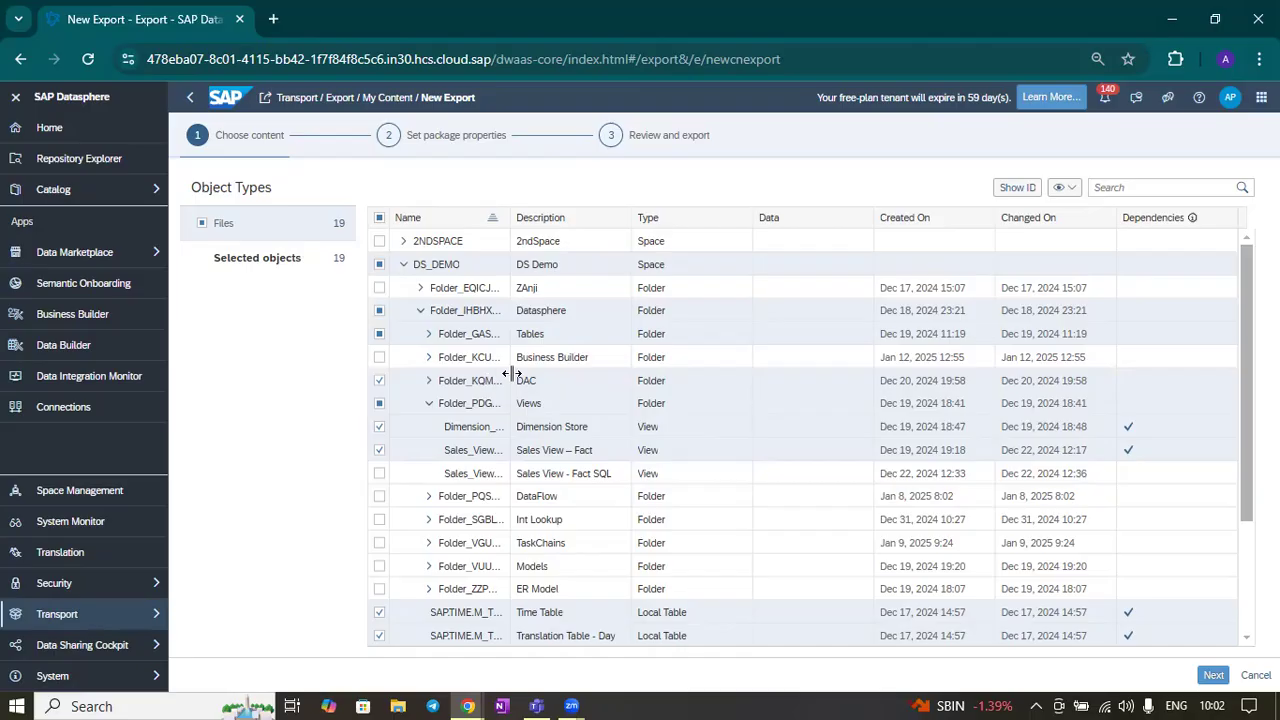
# Expand the DAC and Tables folders and review which dependent objects are selected for export
pyautogui.click(427, 382)
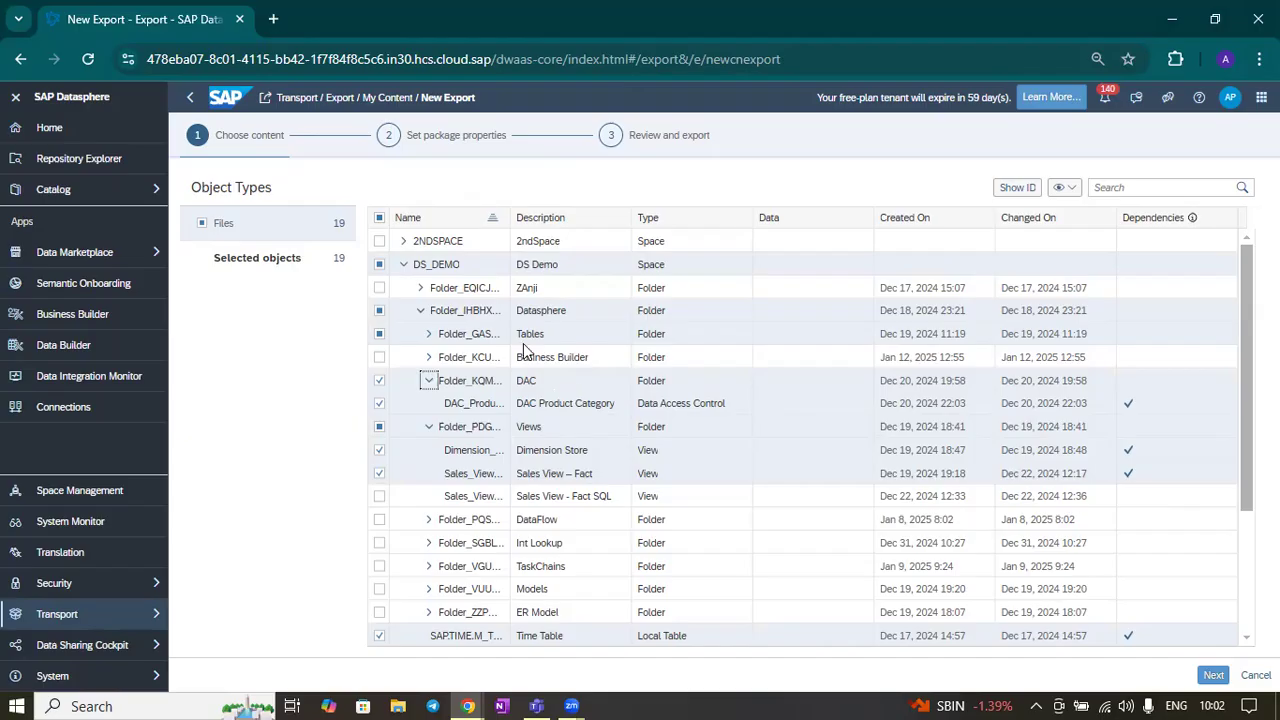
pyautogui.click(429, 334)
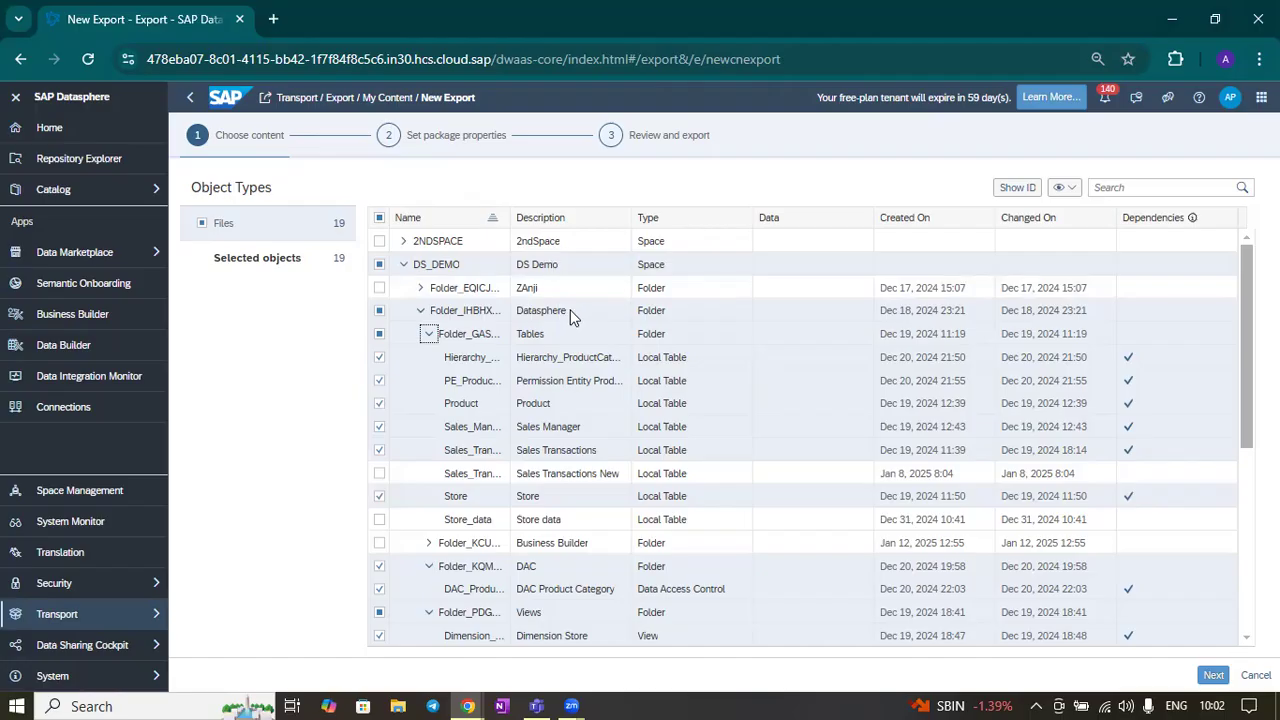
pyautogui.click(421, 311)
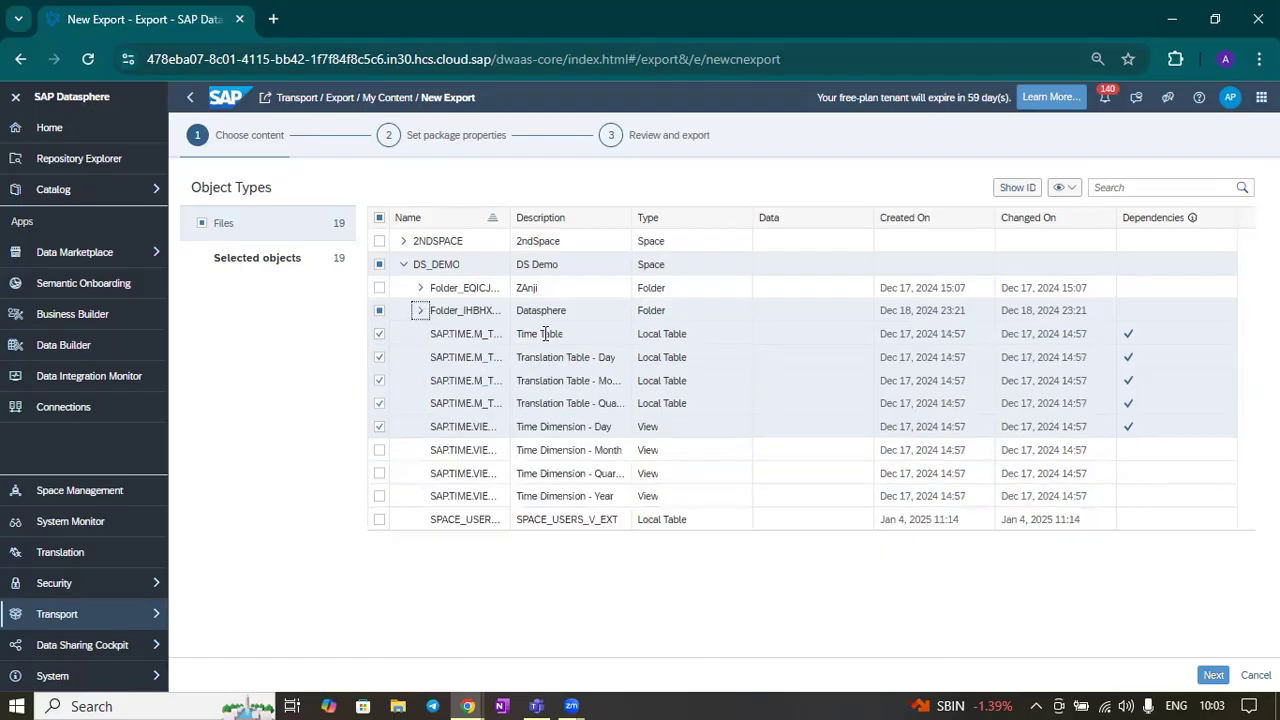
pyautogui.click(421, 311)
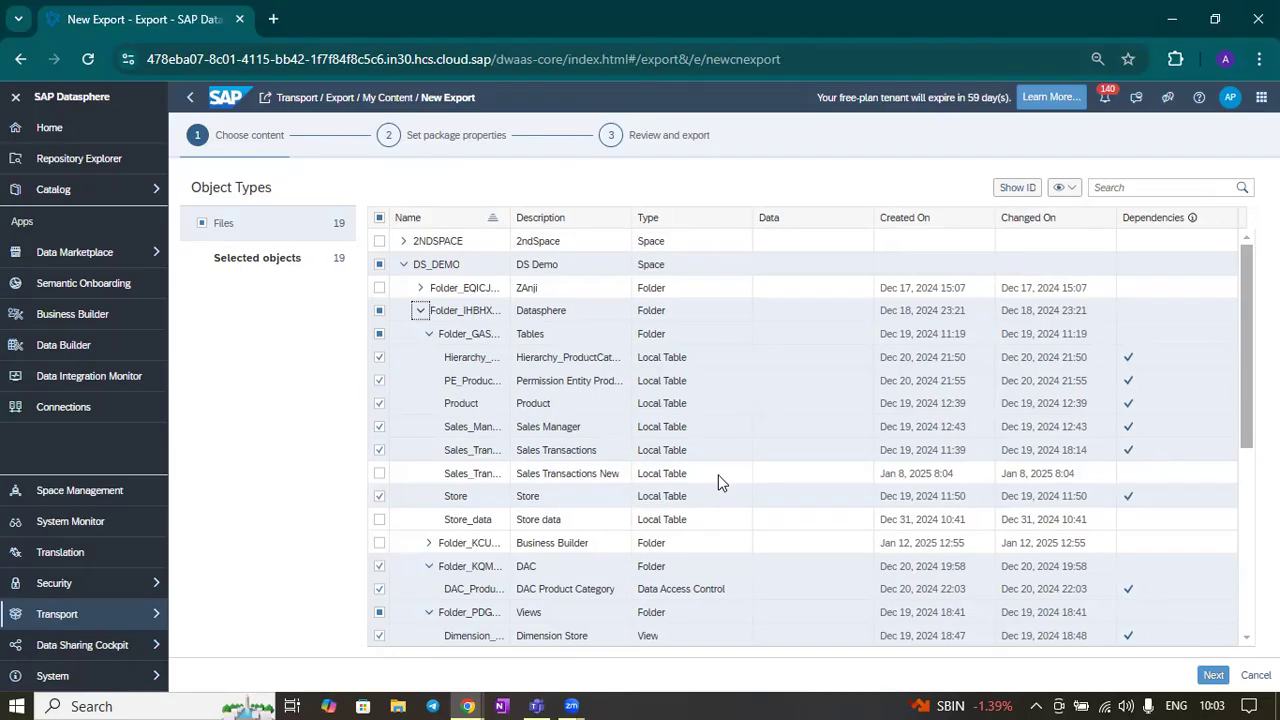
pyautogui.scroll(-4, 620, 458)
pyautogui.scroll(1, 620, 458)
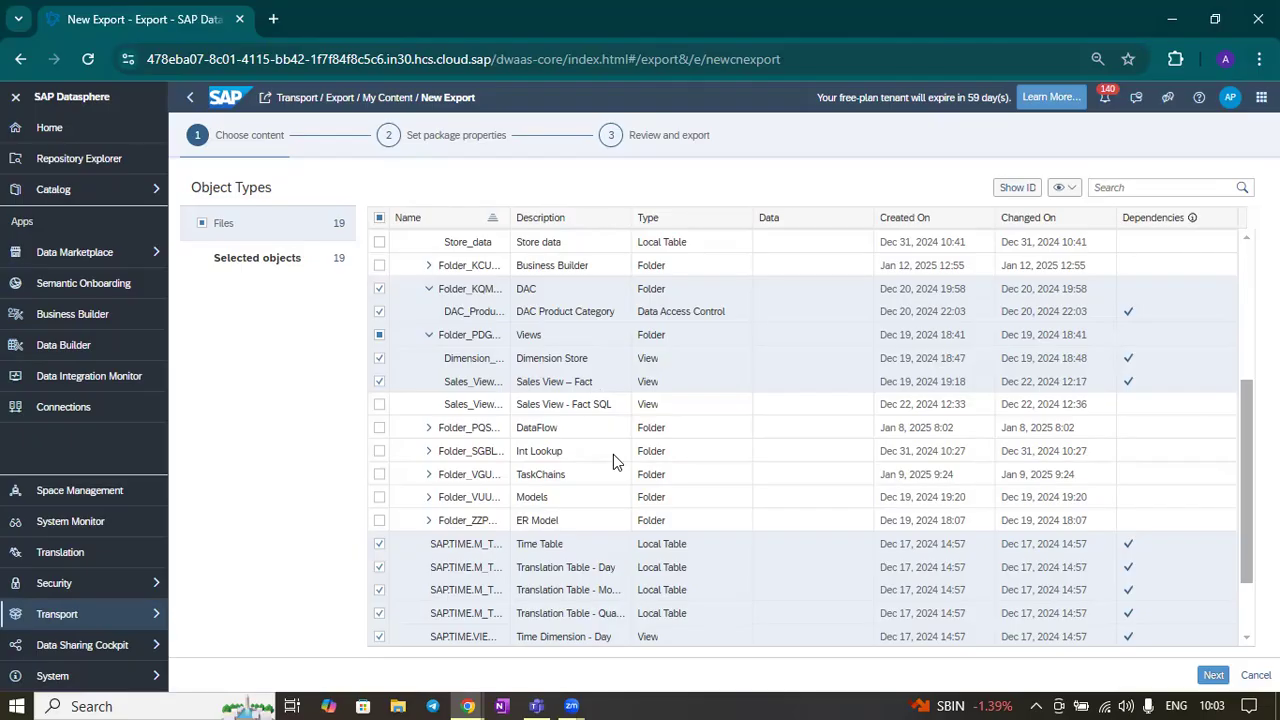
pyautogui.scroll(2, 611, 456)
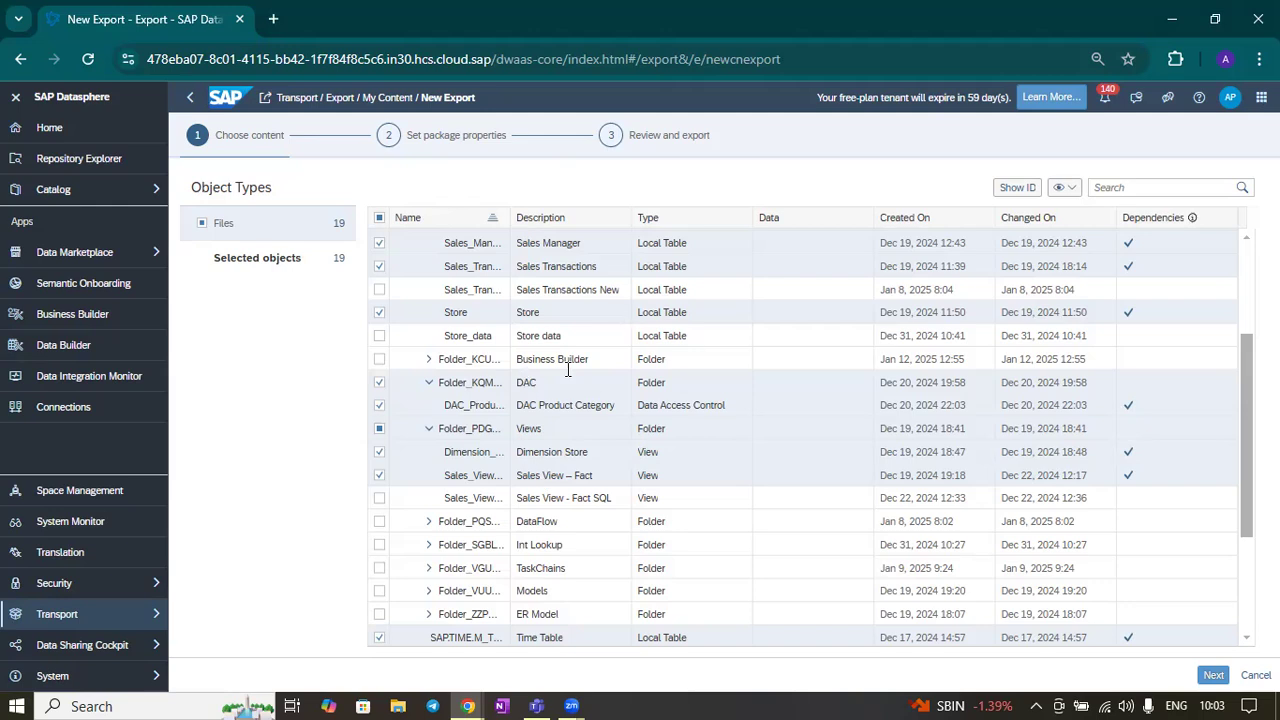
pyautogui.scroll(2, 594, 340)
pyautogui.scroll(2, 519, 403)
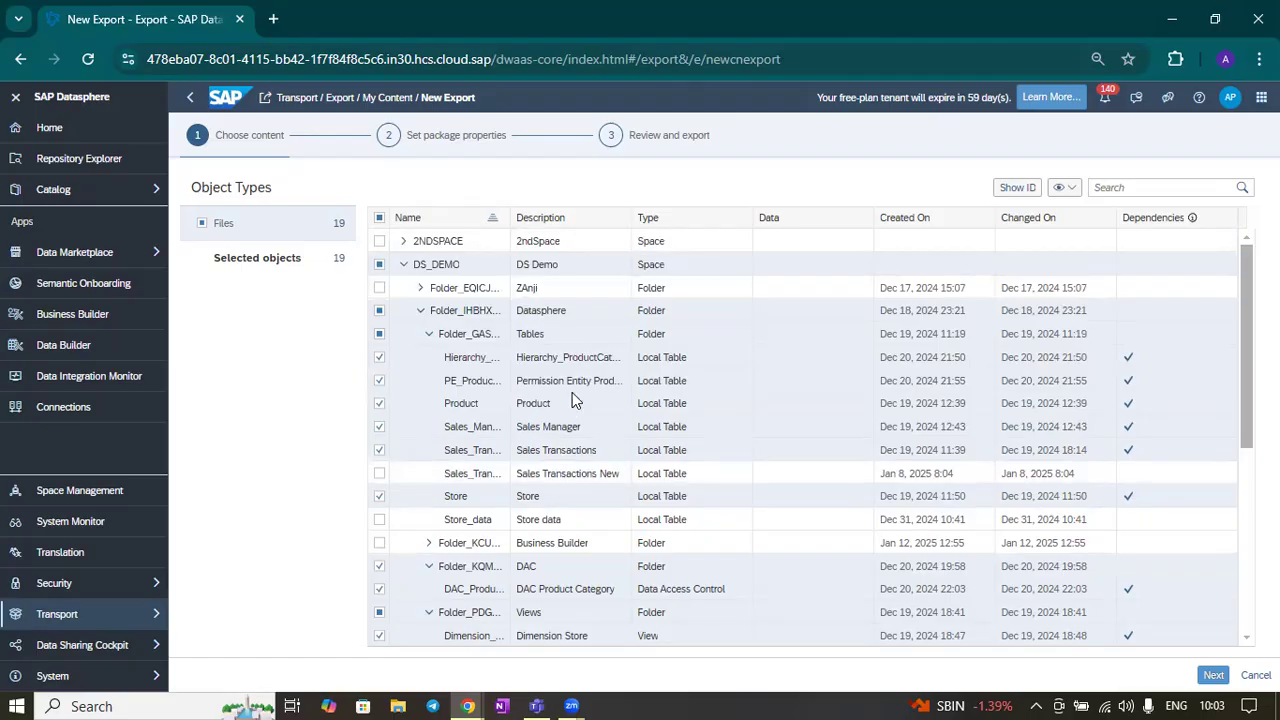
pyautogui.scroll(-1, 571, 430)
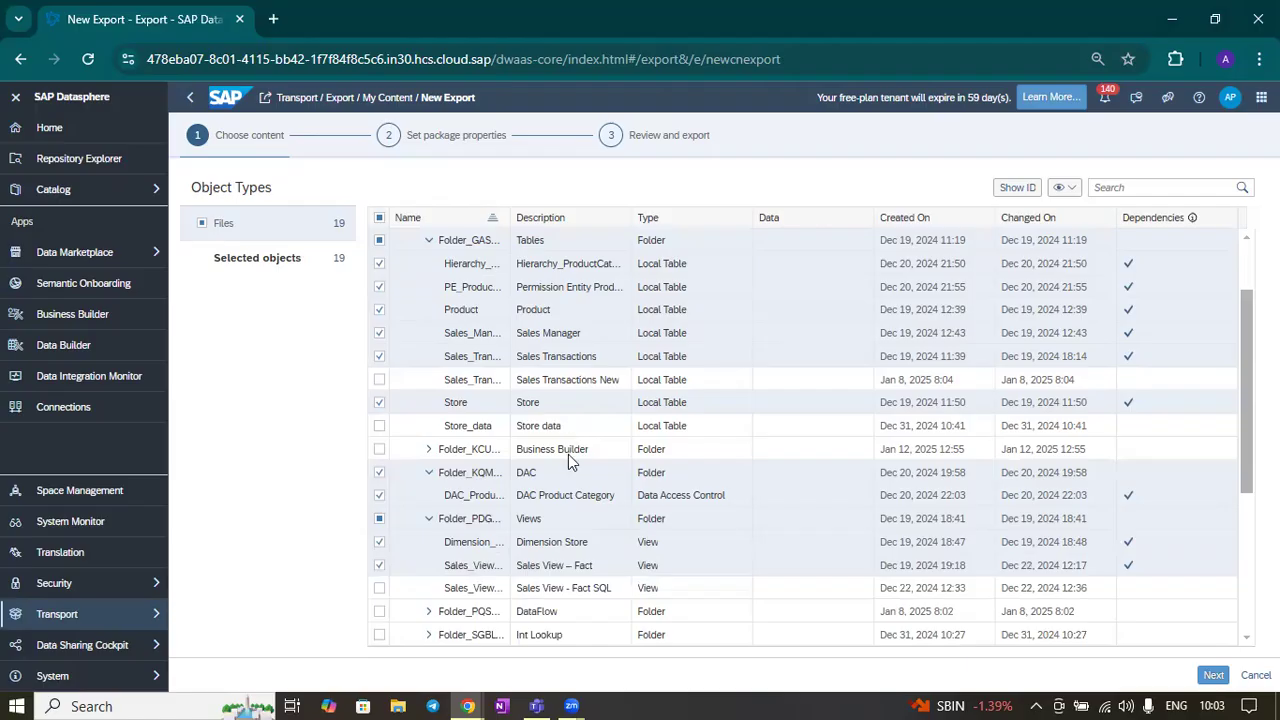
pyautogui.scroll(-2, 507, 432)
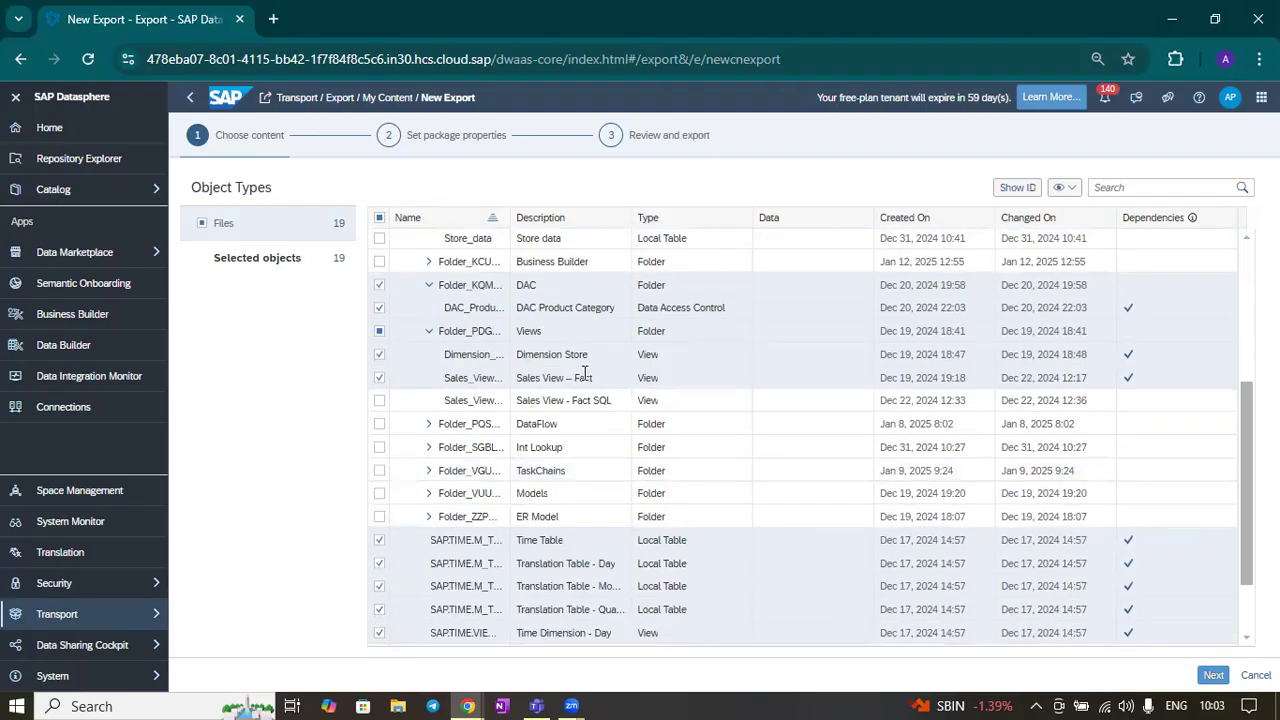
# Go back to the Data Builder and open the Sales View – Fact view from the Datasphere Views folder
pyautogui.click(69, 345)
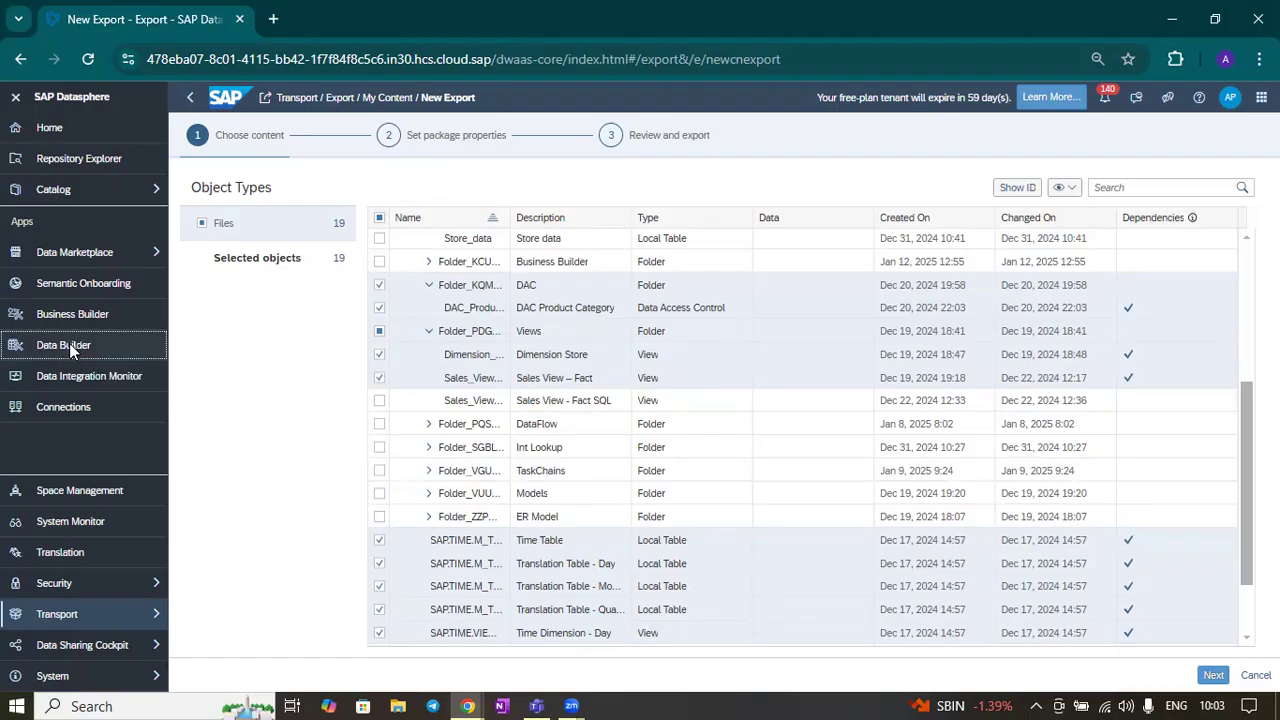
pyautogui.click(712, 419)
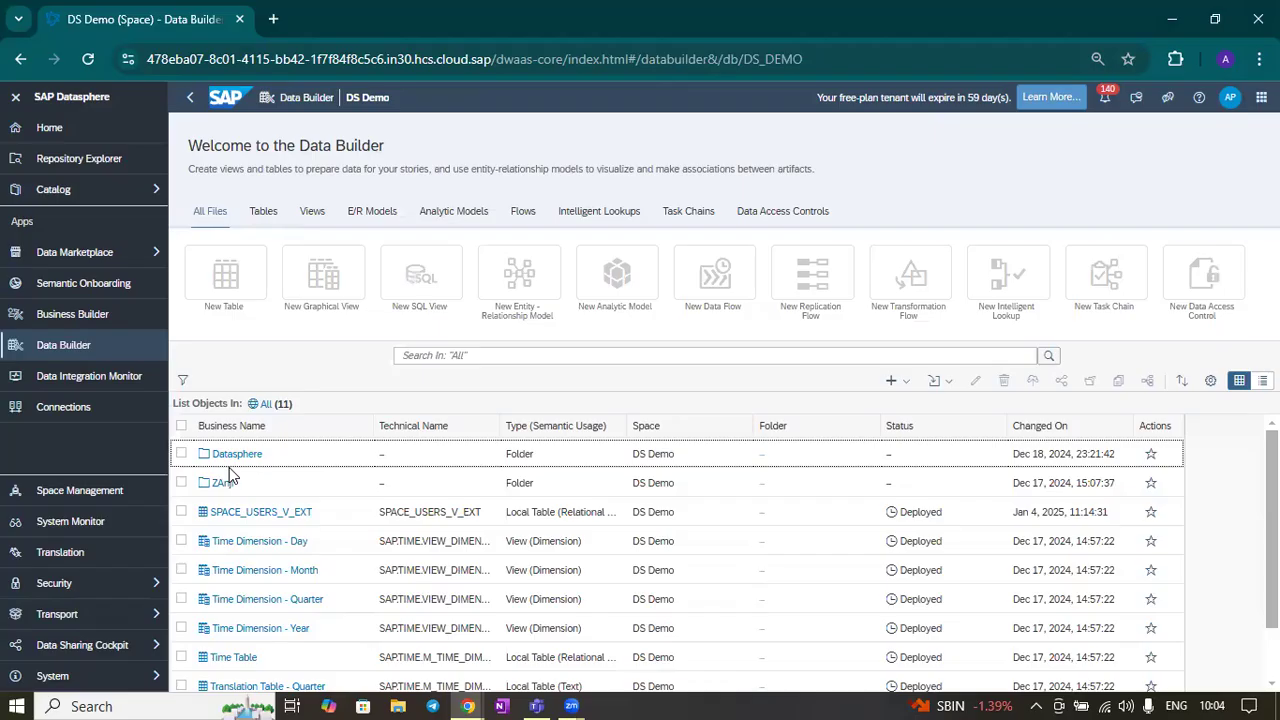
pyautogui.click(228, 454)
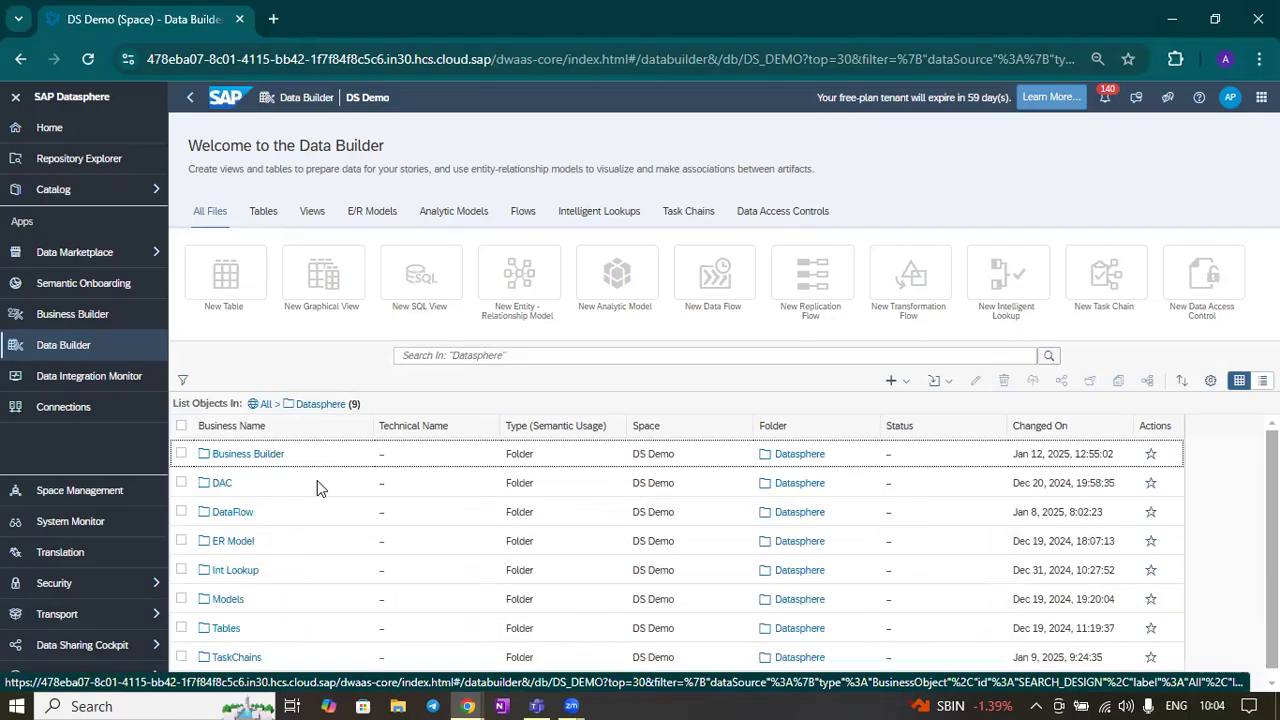
pyautogui.scroll(-1, 317, 482)
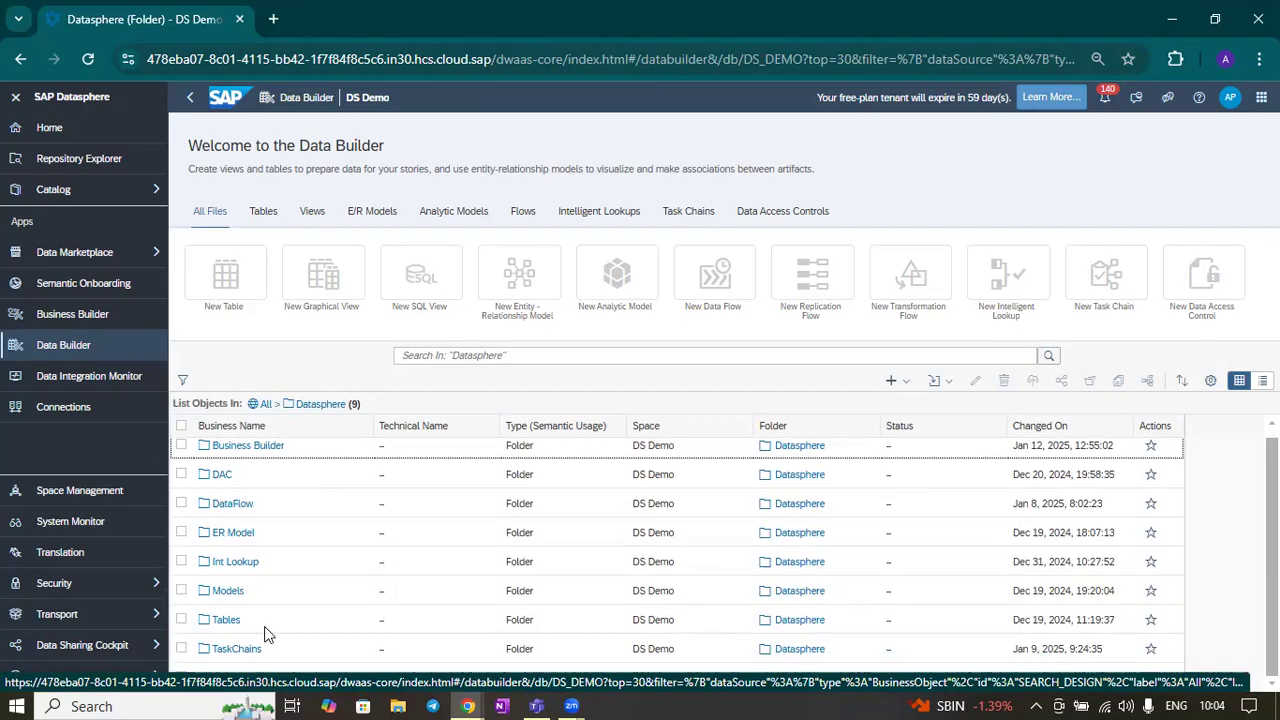
pyautogui.scroll(1, 272, 585)
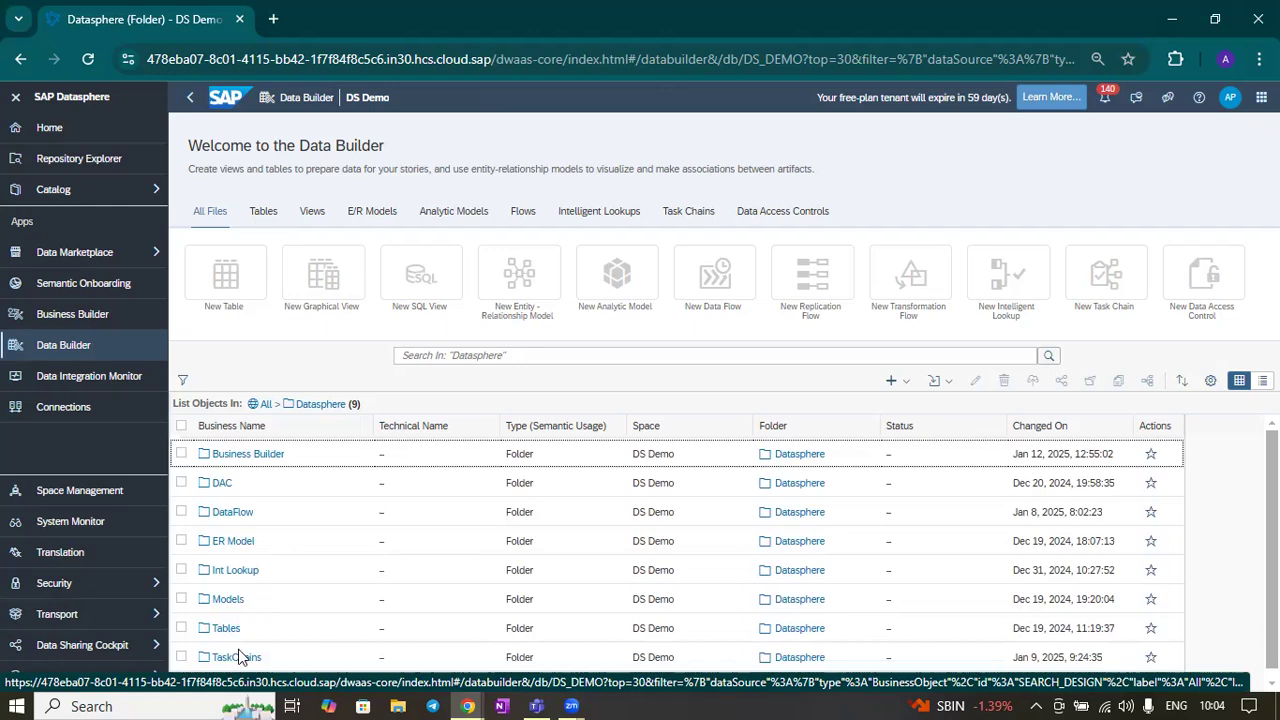
pyautogui.scroll(-1, 238, 652)
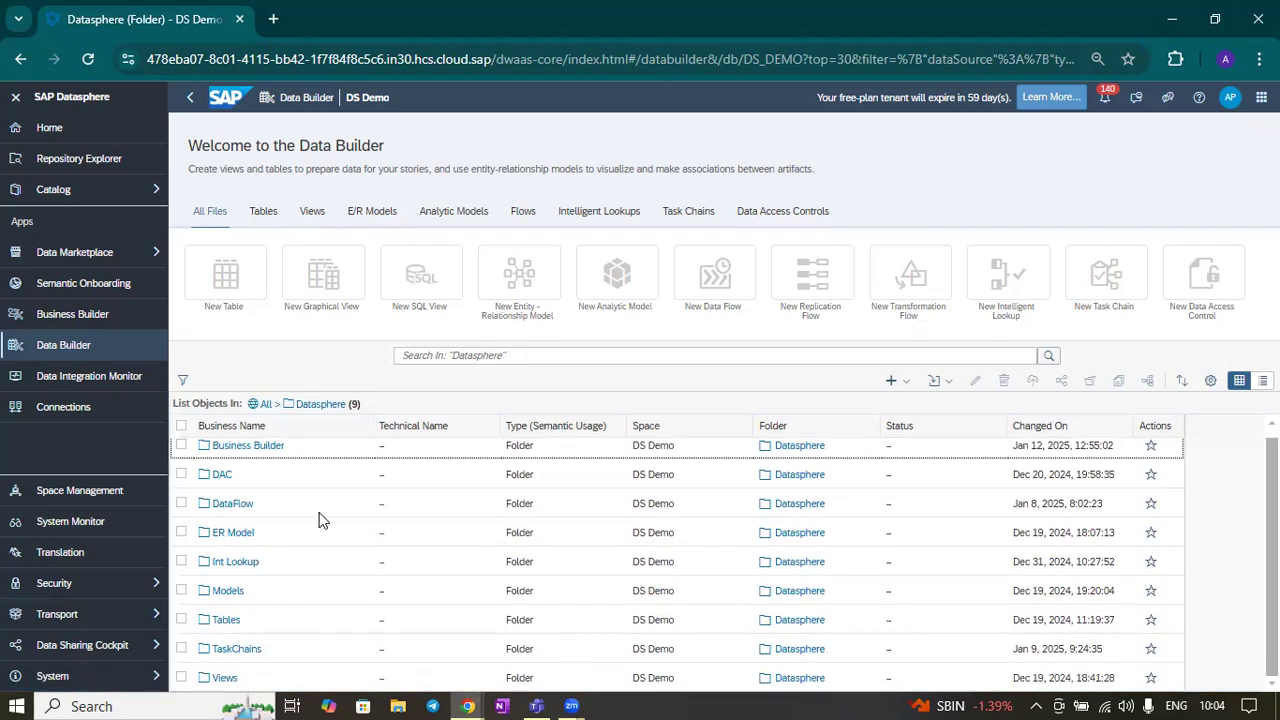
pyautogui.scroll(1, 320, 520)
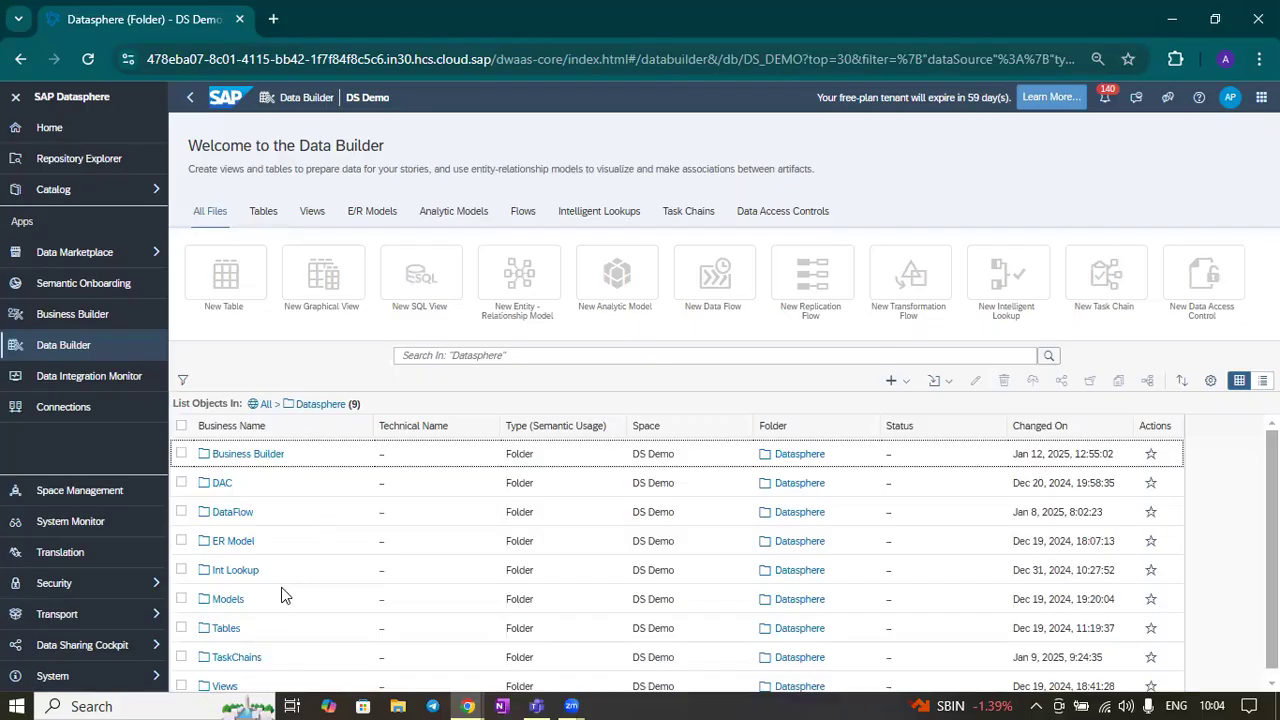
pyautogui.scroll(-1, 282, 596)
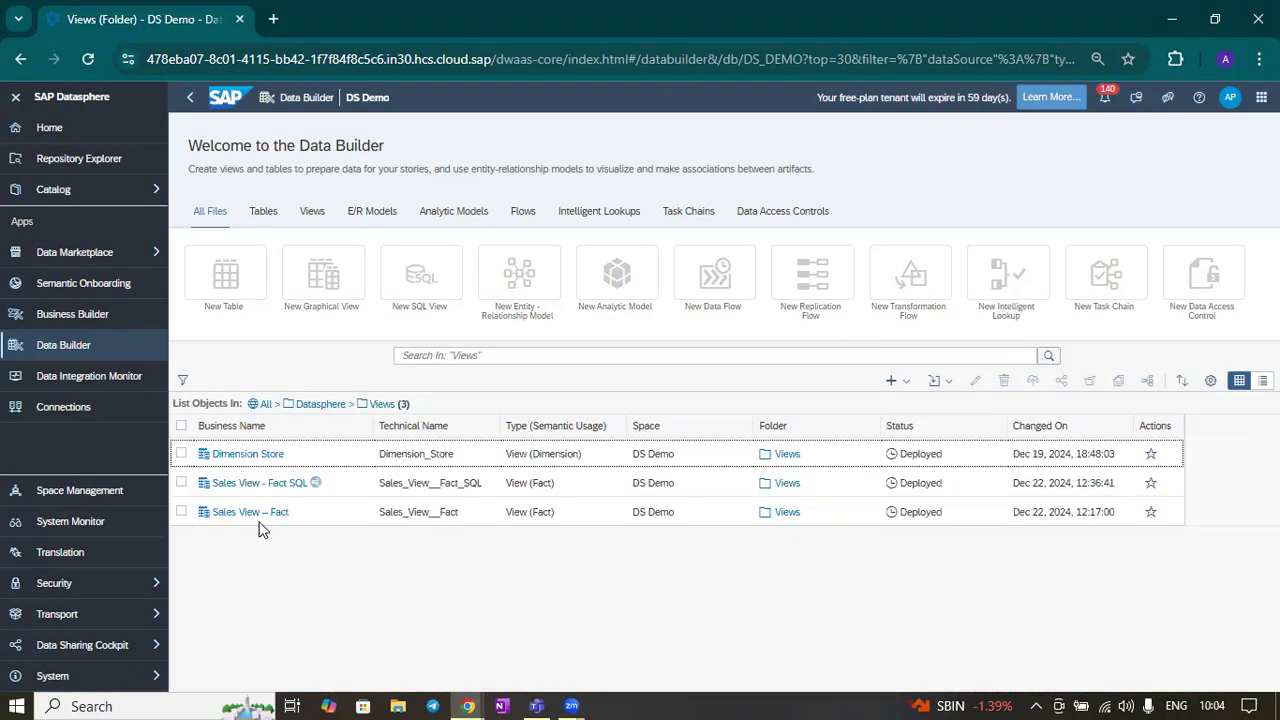
pyautogui.click(246, 520)
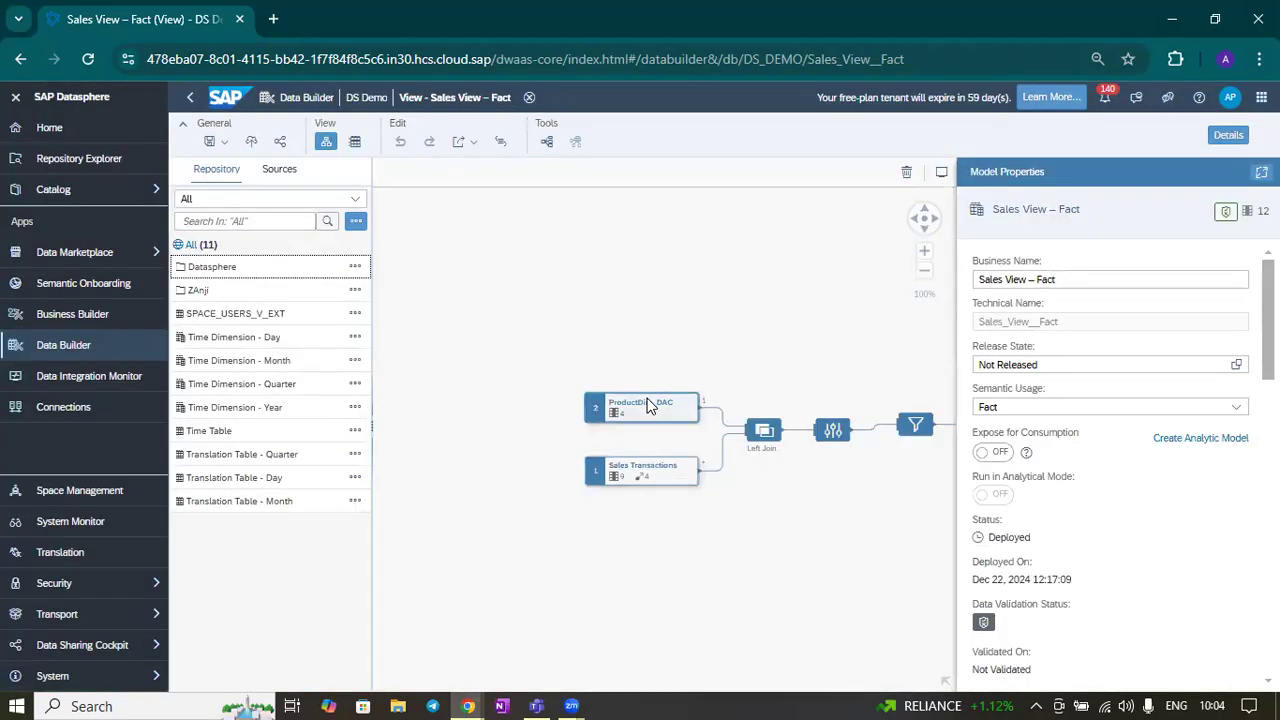
# Inspect the Sales Transactions source's properties, columns and associations in the view editor
pyautogui.click(648, 405)
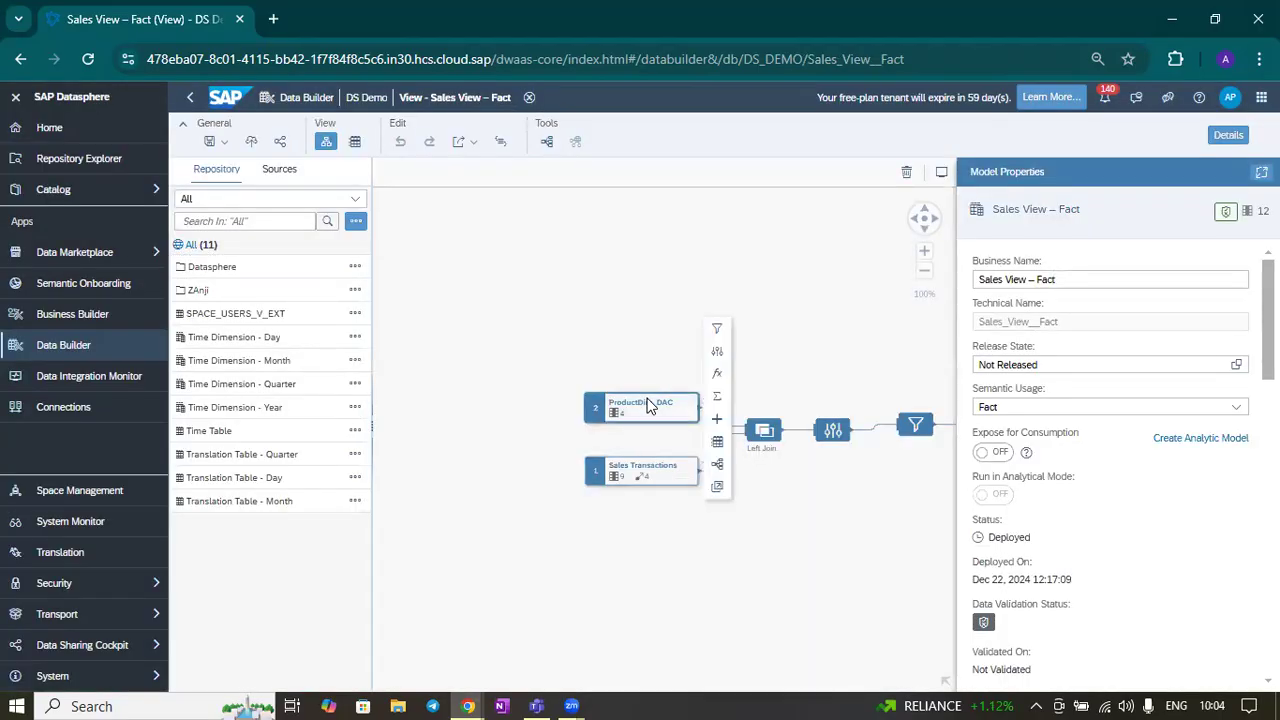
pyautogui.click(645, 473)
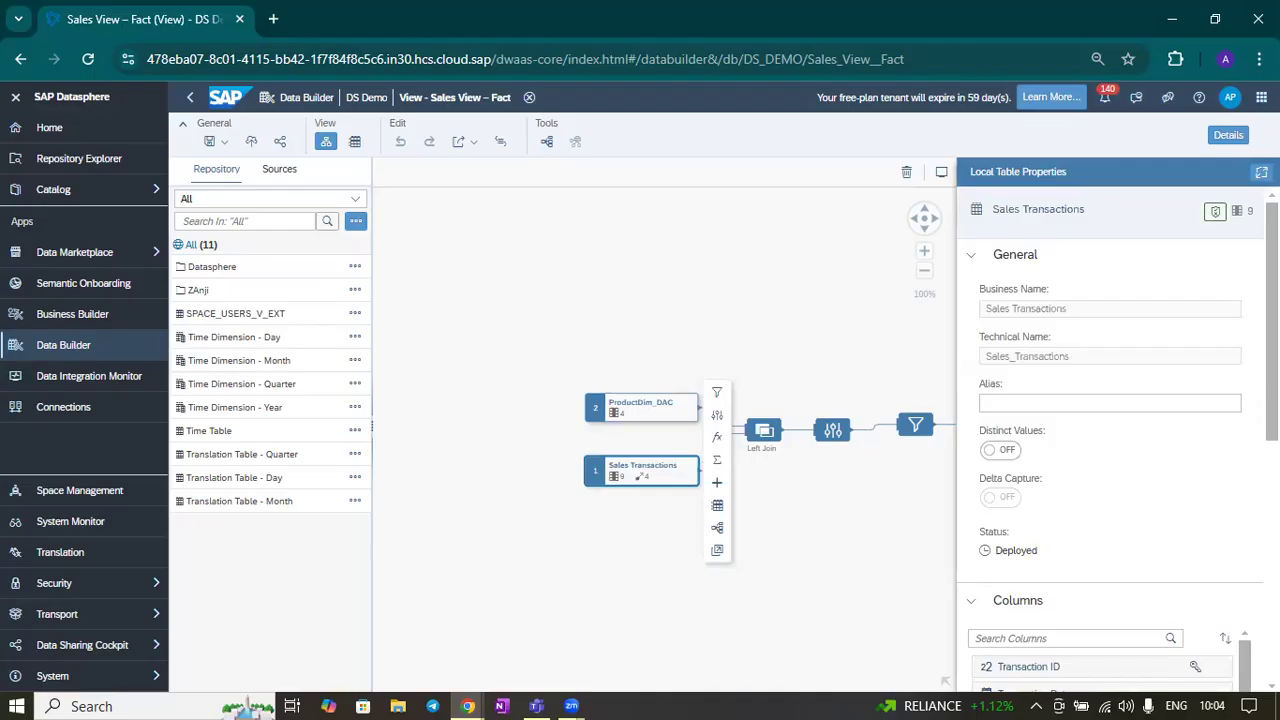
pyautogui.scroll(-3, 1110, 450)
pyautogui.scroll(-4, 976, 460)
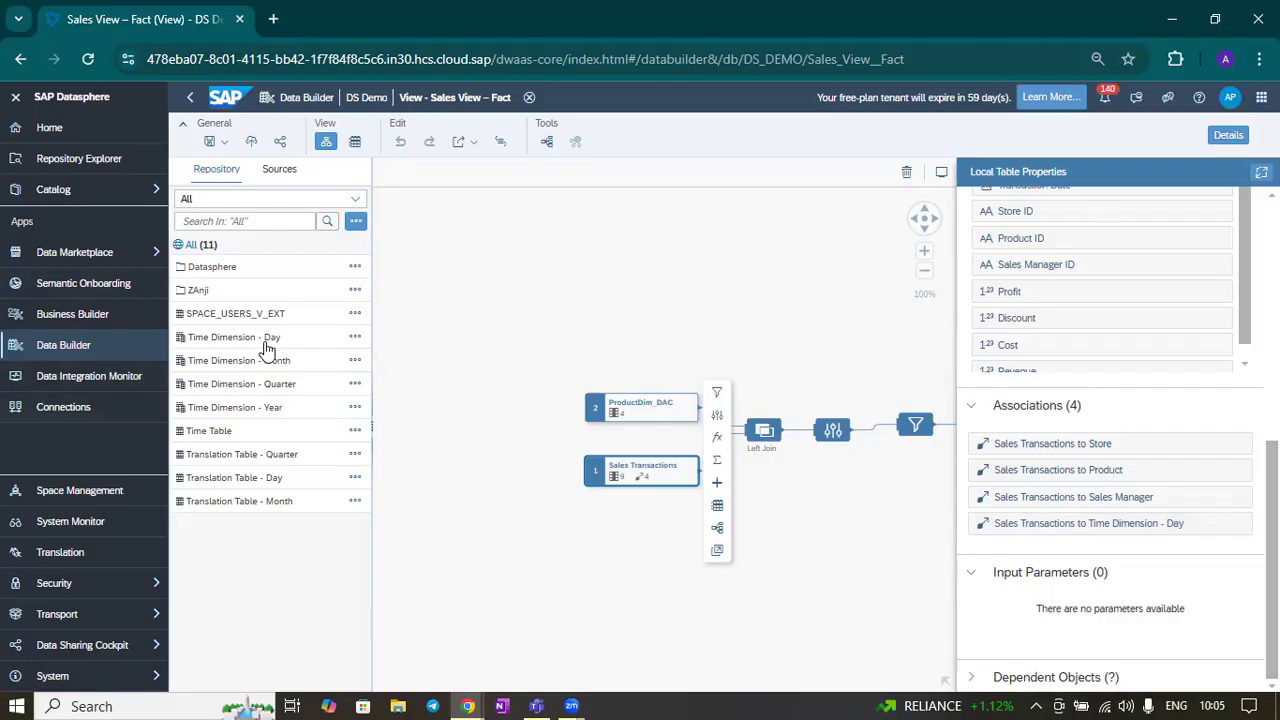
# Return to the Transport Export area
pyautogui.click(113, 591)
pyautogui.click(114, 614)
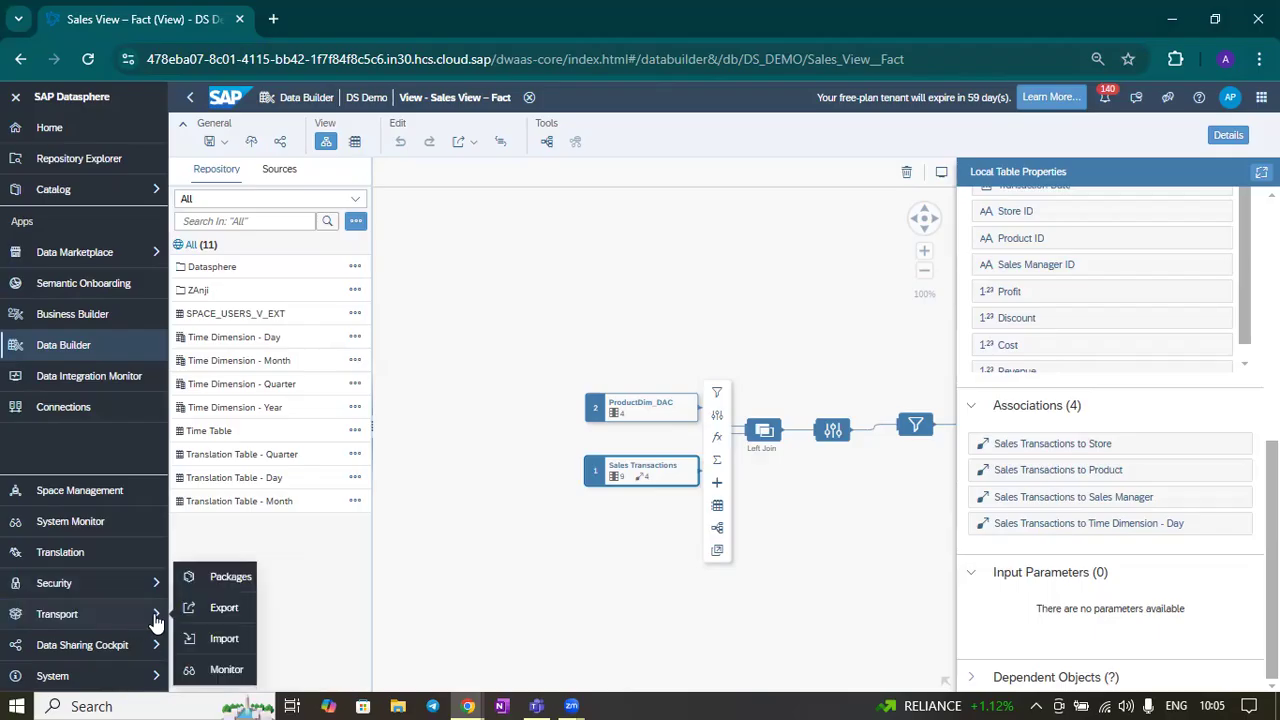
pyautogui.click(222, 610)
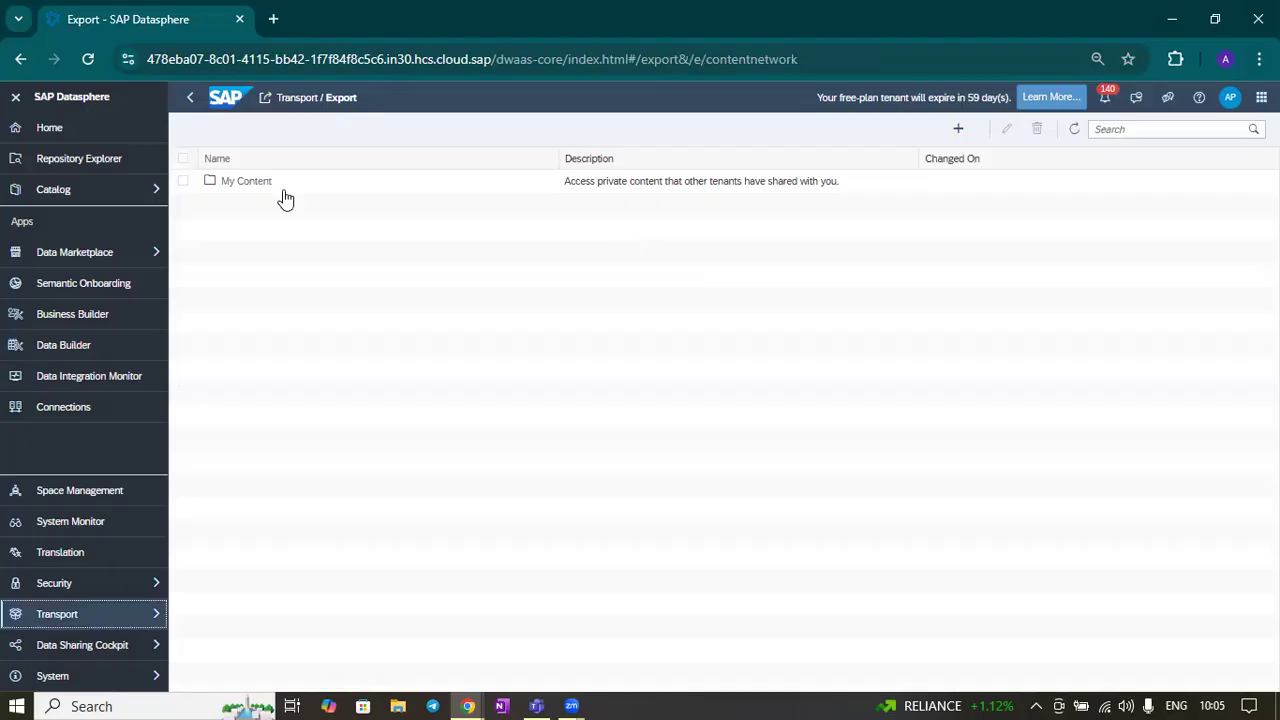
# Start a new export in My Content and select the Sales View – Fact view in DS_DEMO's Datasphere Views folder
pyautogui.click(250, 182)
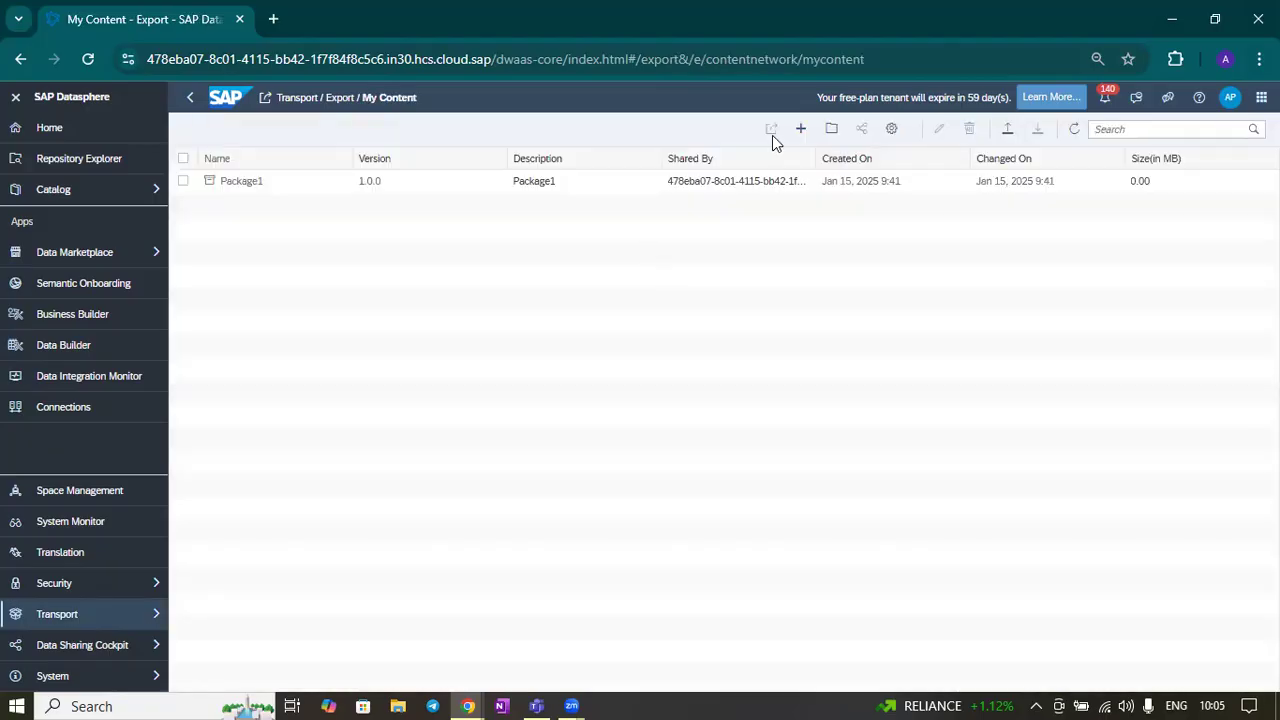
pyautogui.click(800, 129)
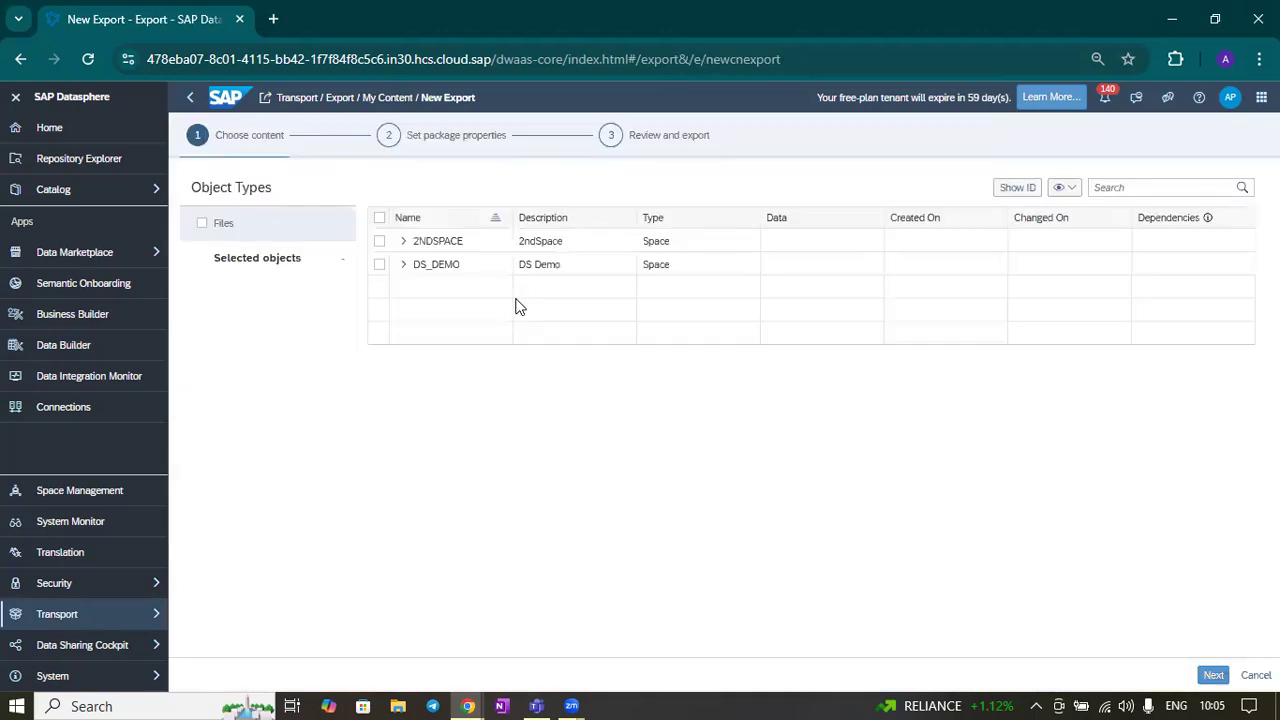
pyautogui.click(403, 265)
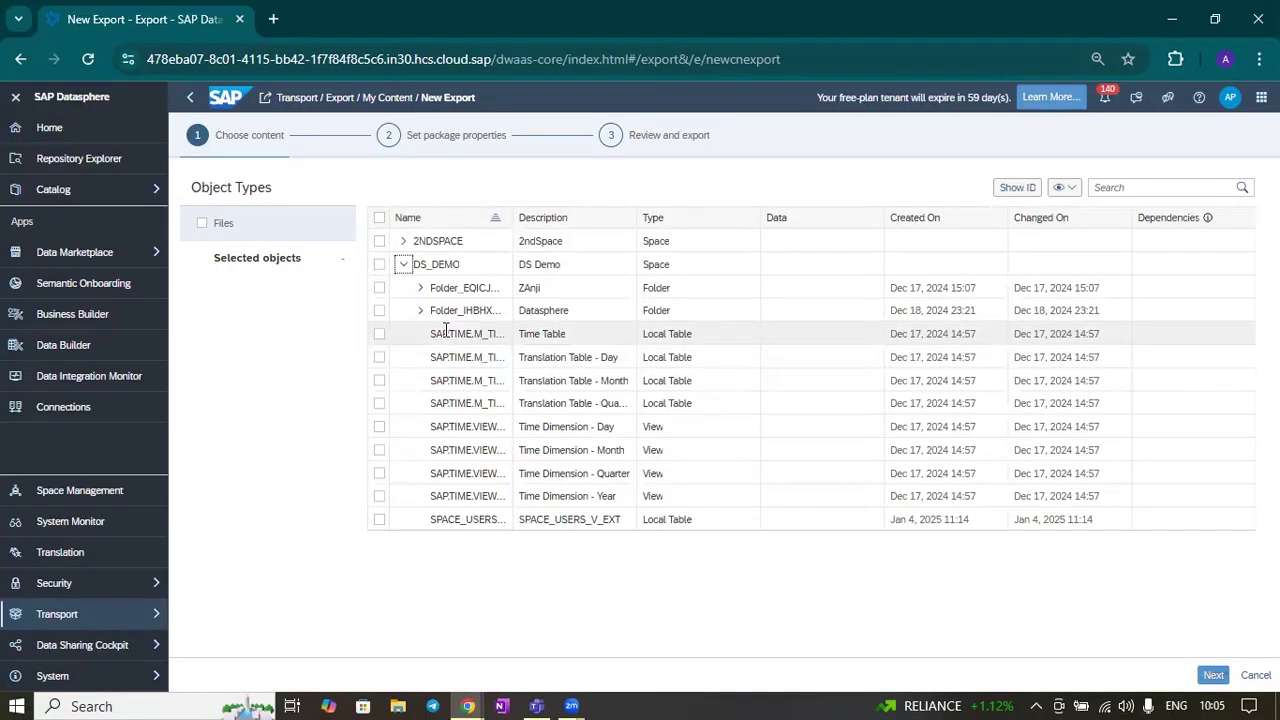
pyautogui.click(421, 311)
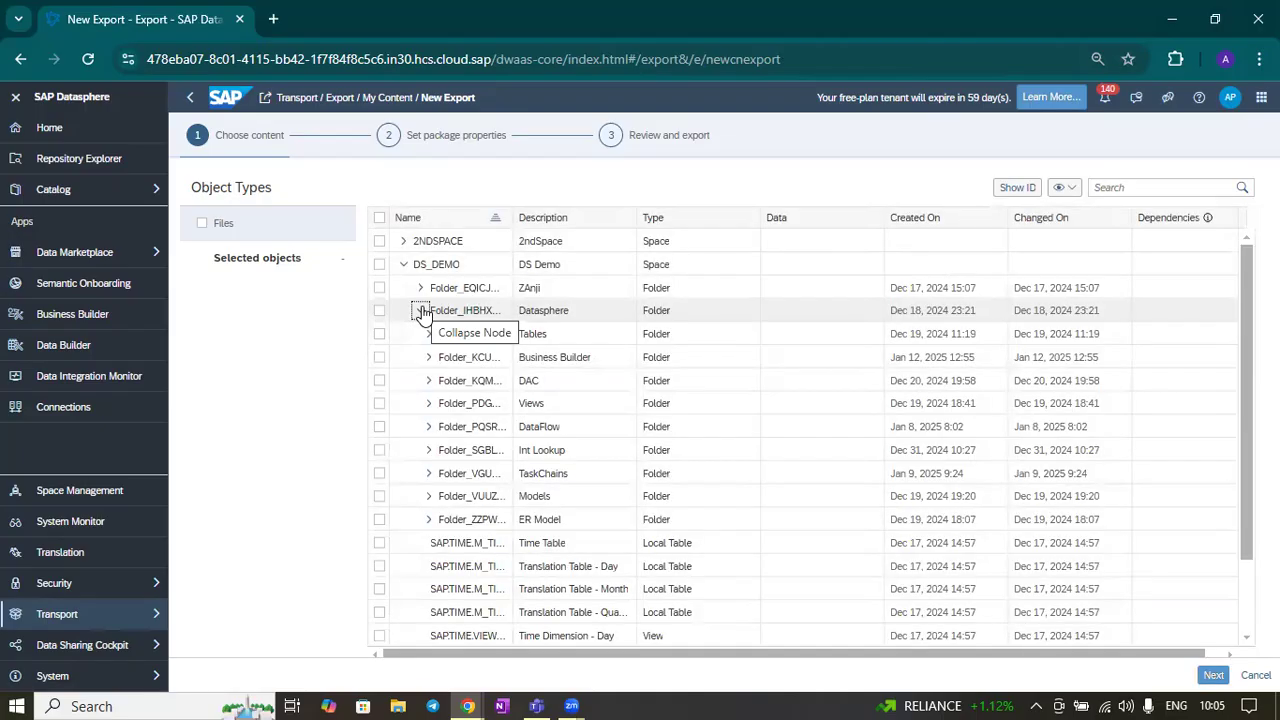
pyautogui.scroll(-2, 535, 245)
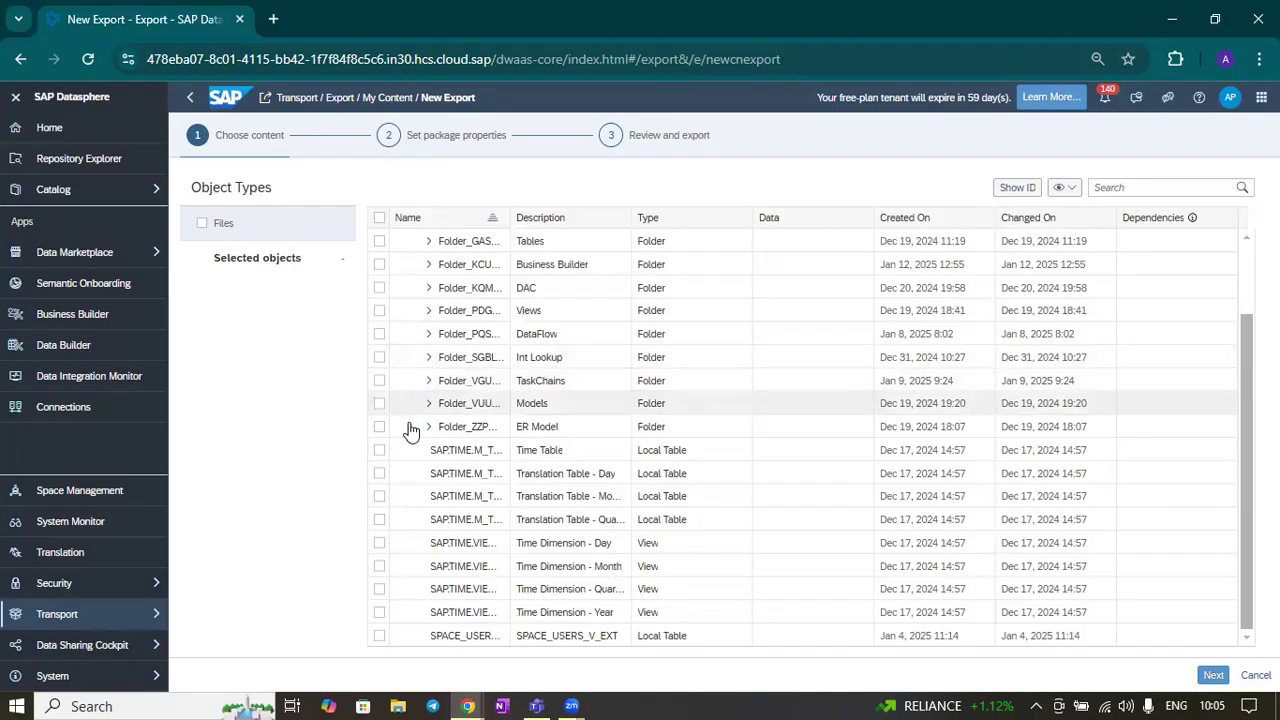
pyautogui.click(430, 313)
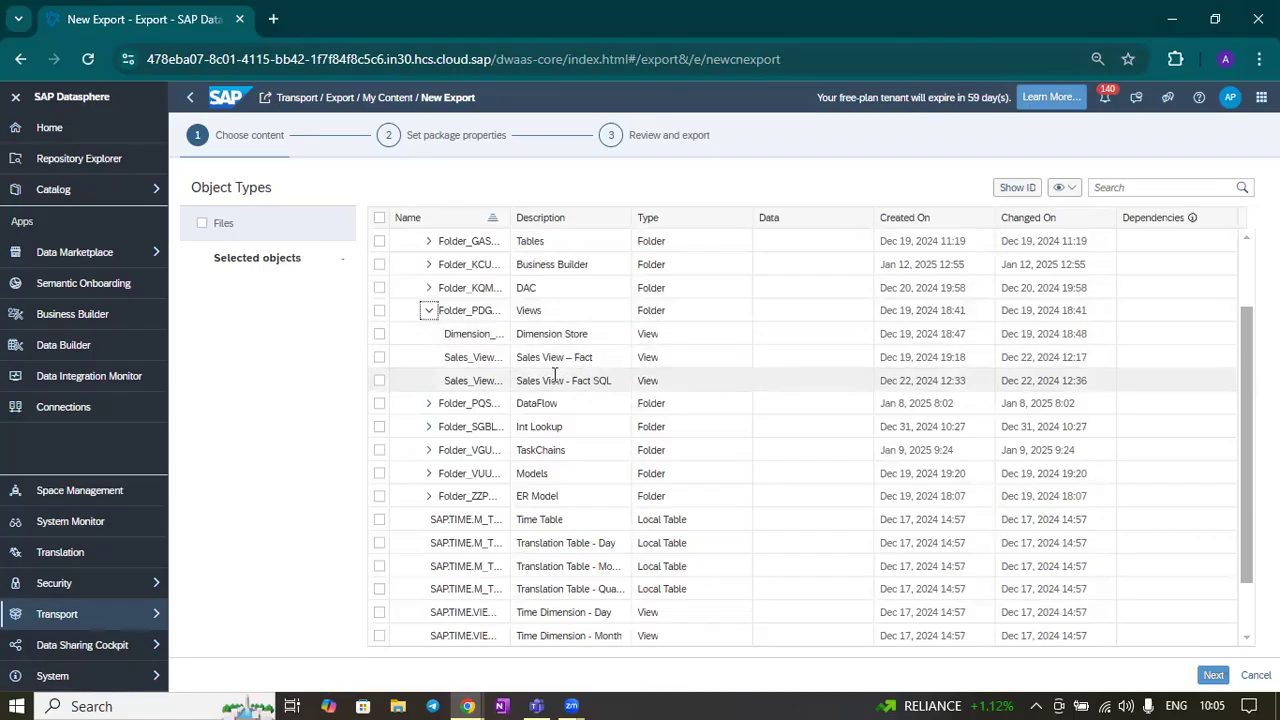
pyautogui.click(379, 358)
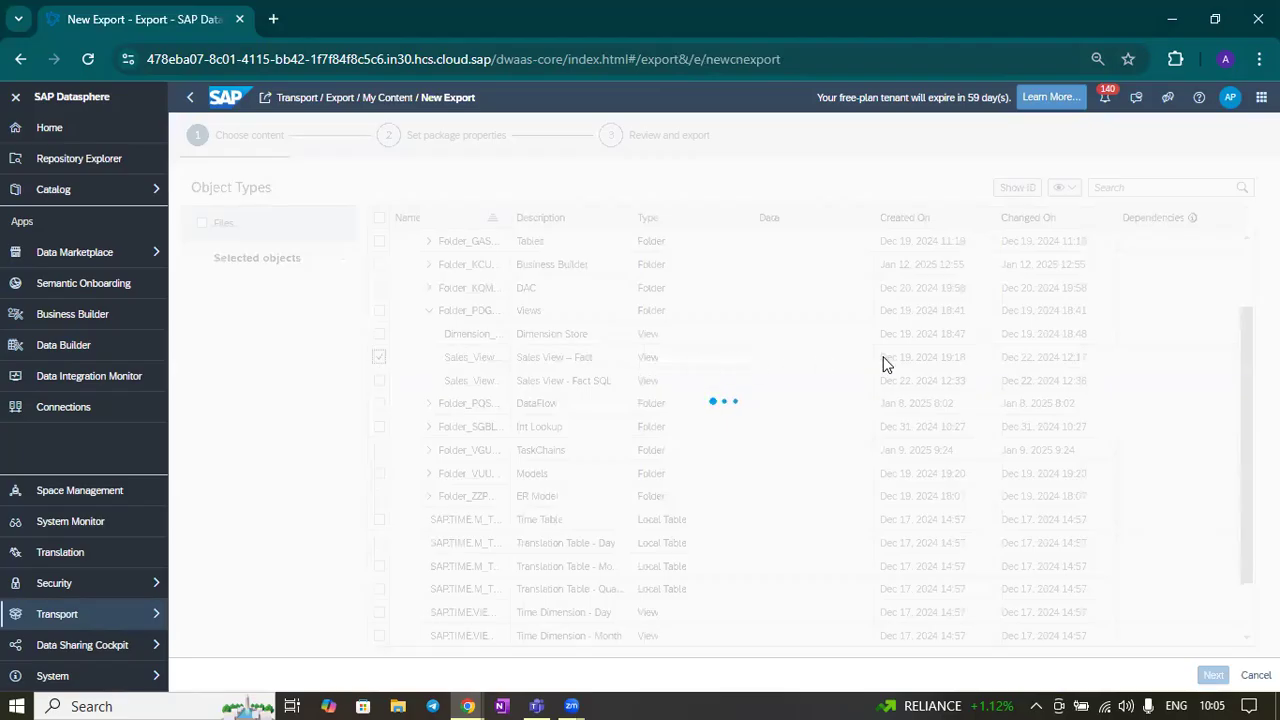
# Review the automatically selected dependent objects and continue to the package properties
pyautogui.scroll(2, 645, 325)
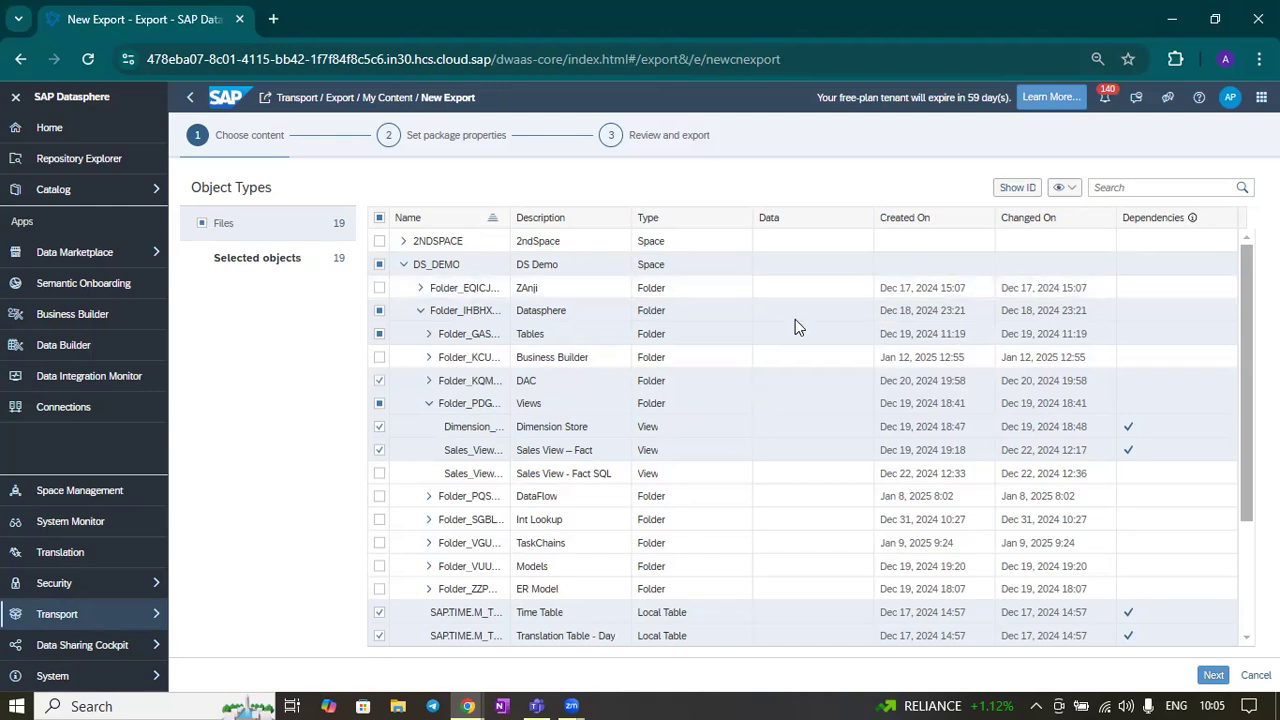
pyautogui.scroll(-3, 677, 330)
pyautogui.scroll(3, 677, 334)
pyautogui.scroll(-3, 677, 336)
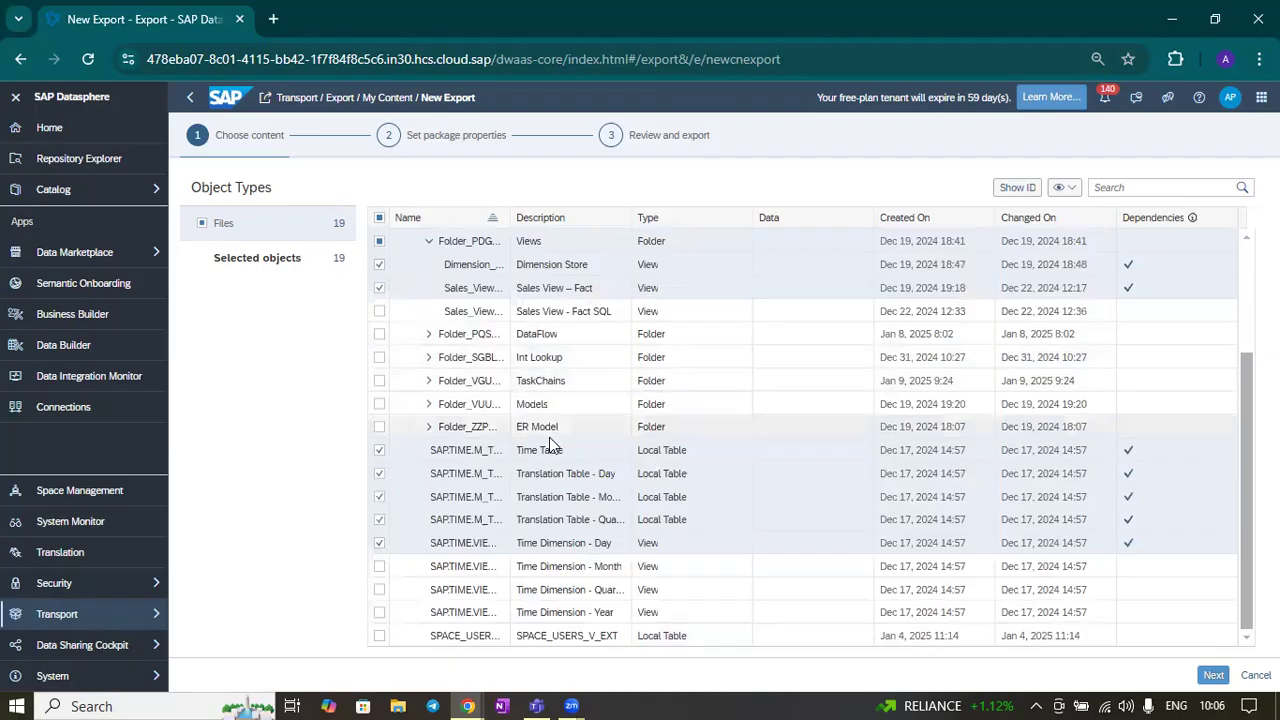
pyautogui.click(1213, 676)
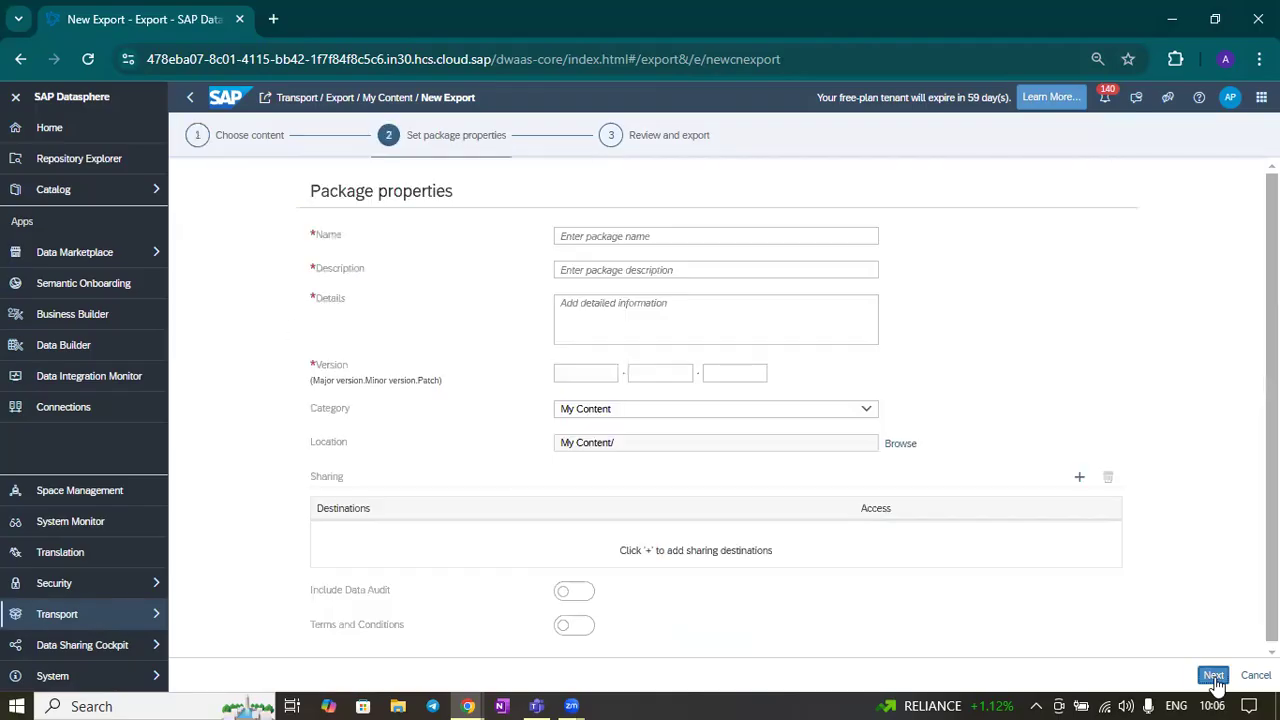
# Enter Package2 as the package name, description and details
pyautogui.click(656, 236)
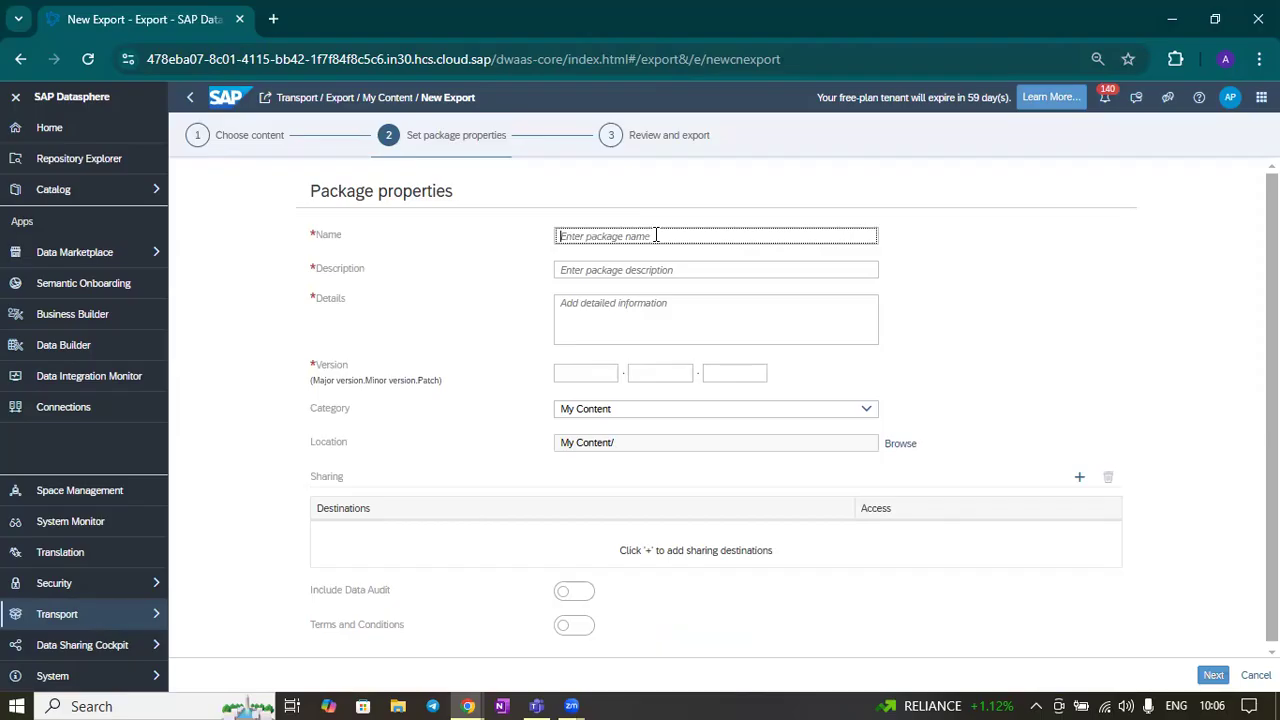
pyautogui.write('Facka')
pyautogui.write('kage')
pyautogui.hotkey('ctrl', 'a')
pyautogui.hotkey('ctrl', 'c')
pyautogui.click(622, 270)
pyautogui.hotkey('ctrl', 'v')
pyautogui.click(686, 330)
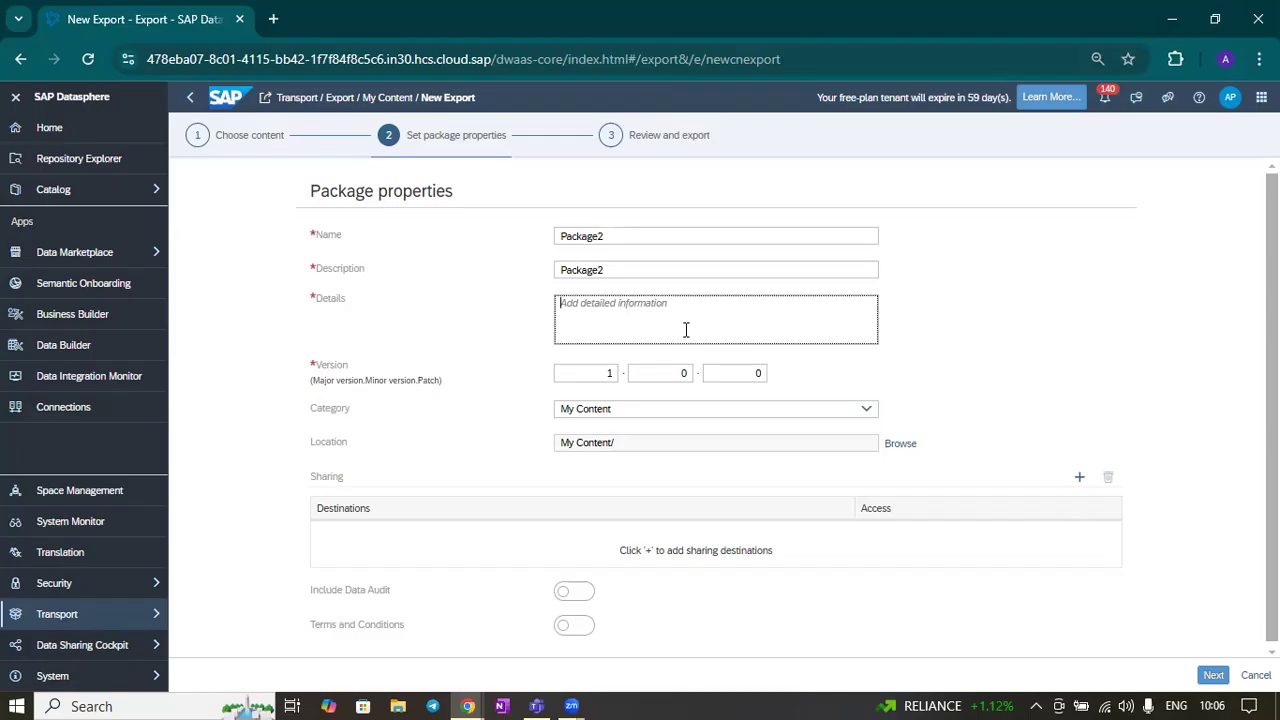
pyautogui.write('a')
pyautogui.press('BackSpace')
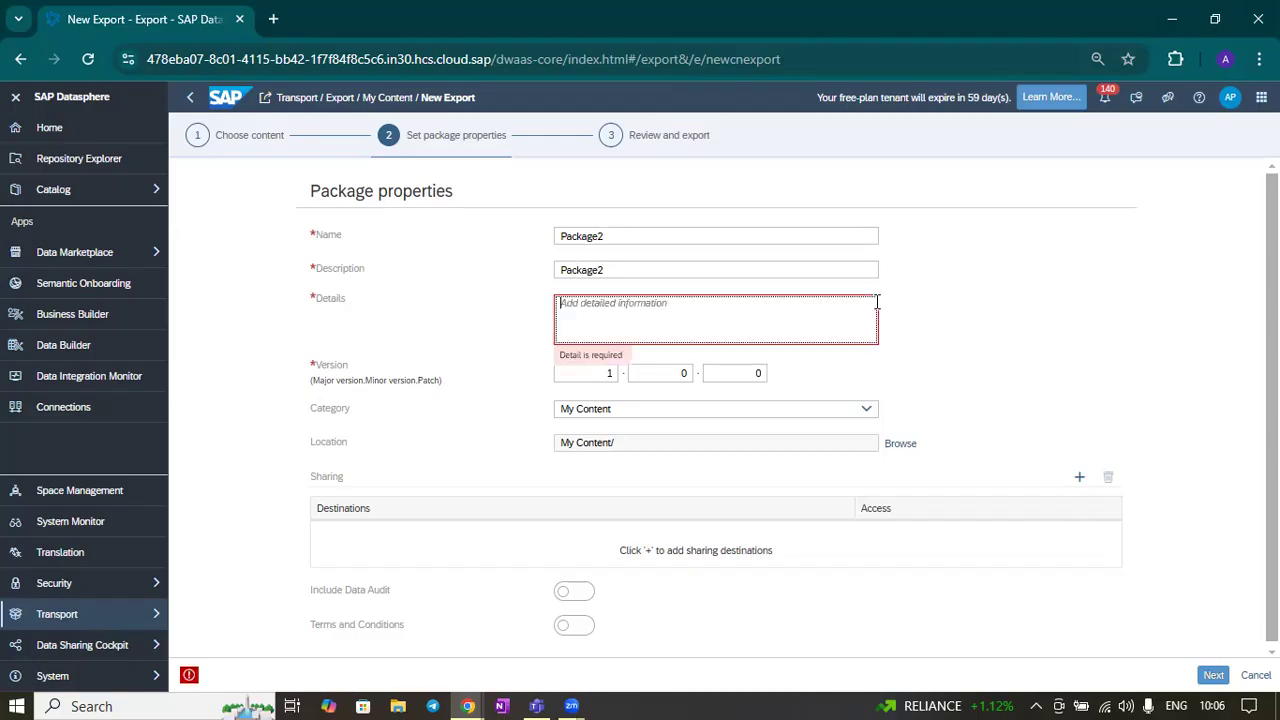
pyautogui.hotkey('ctrl', 'v')
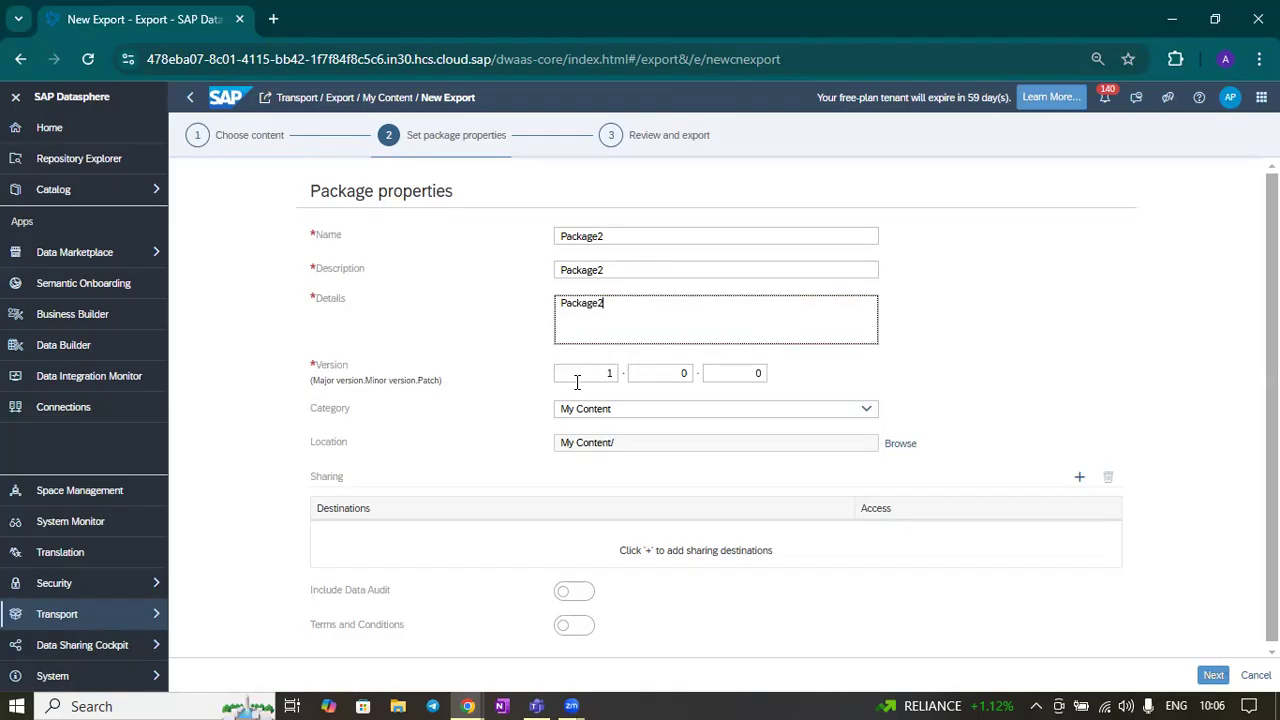
# Open the sharing Destinations dialog with System destination type and IN30 landscape, and focus the Systems field
pyautogui.scroll(-1, 948, 343)
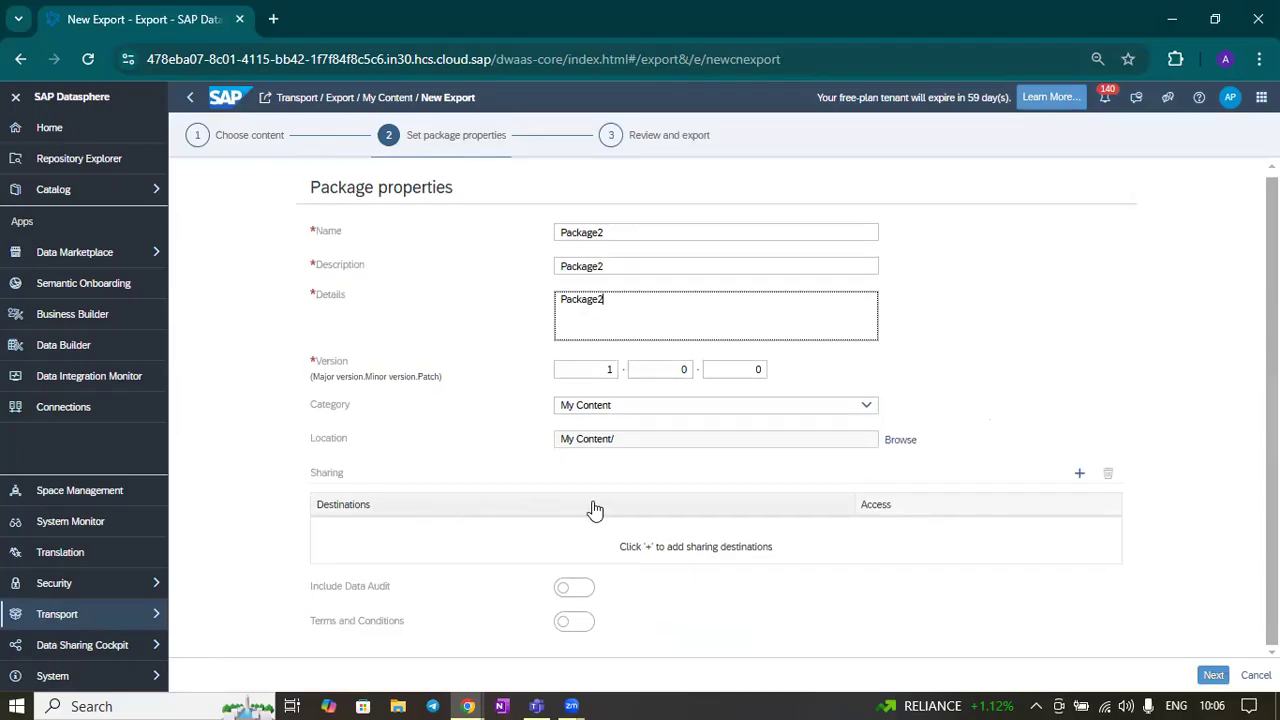
pyautogui.doubleClick(312, 476)
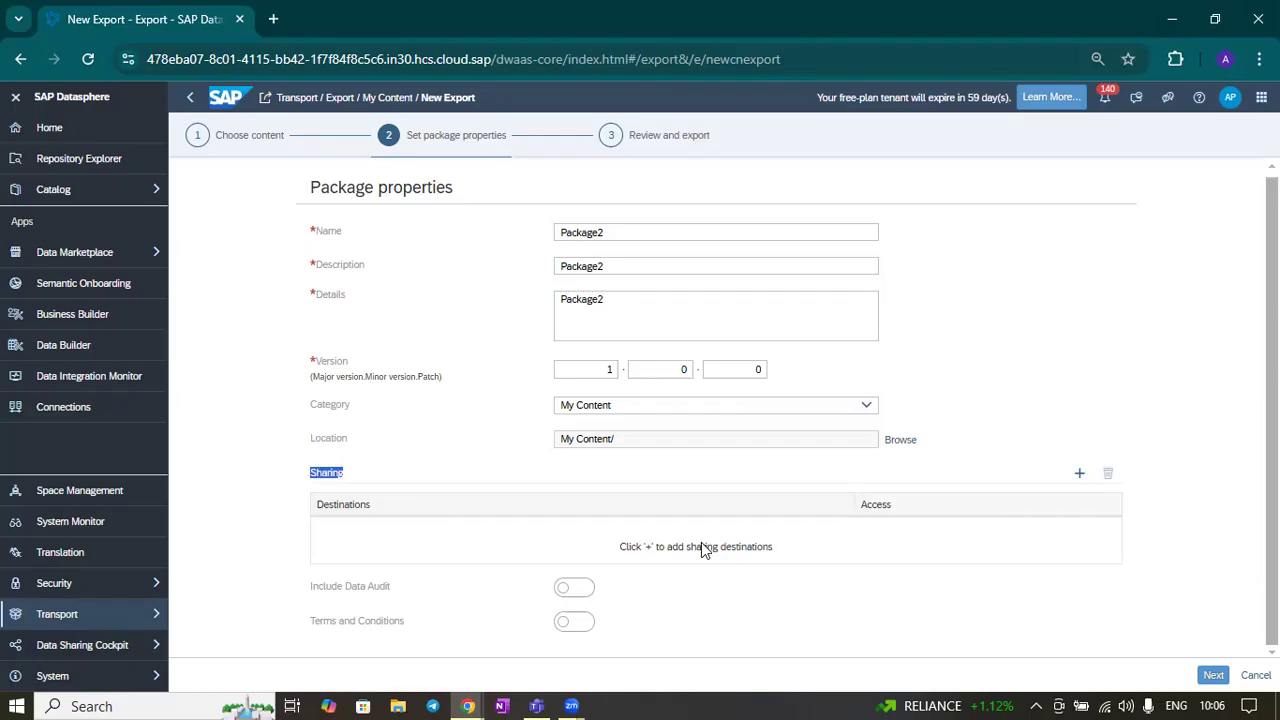
pyautogui.click(1080, 474)
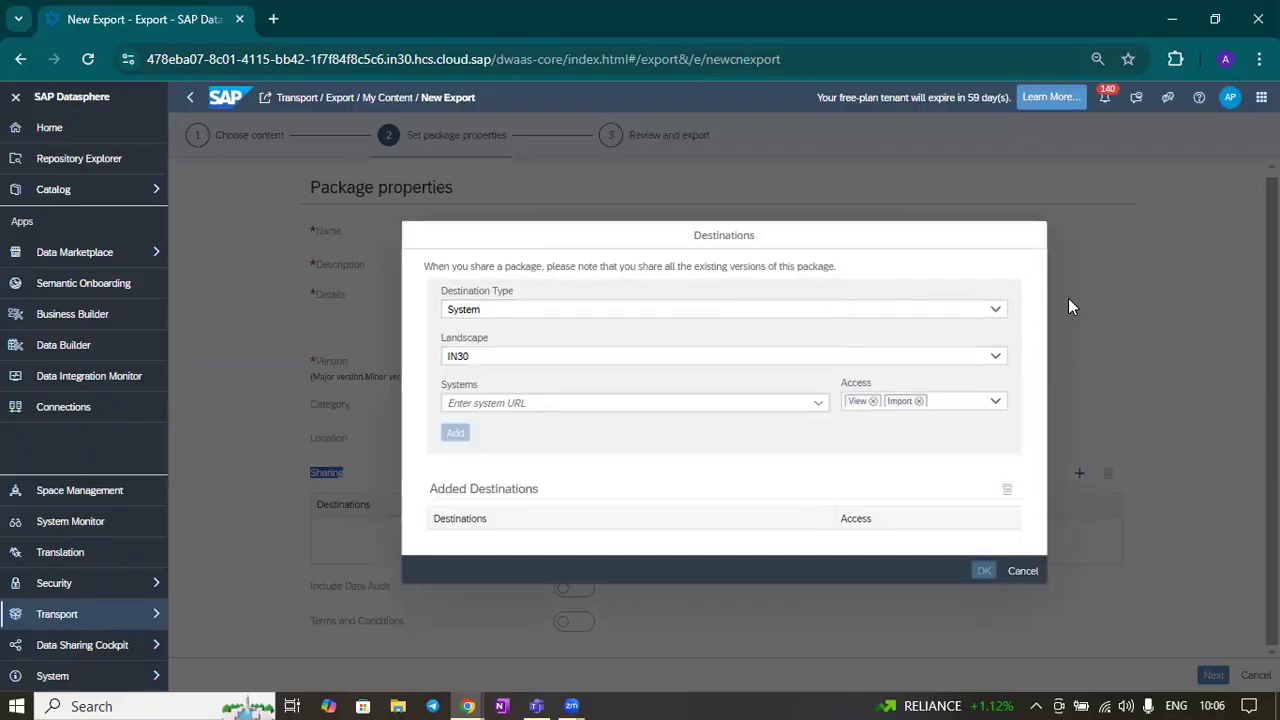
pyautogui.click(1003, 315)
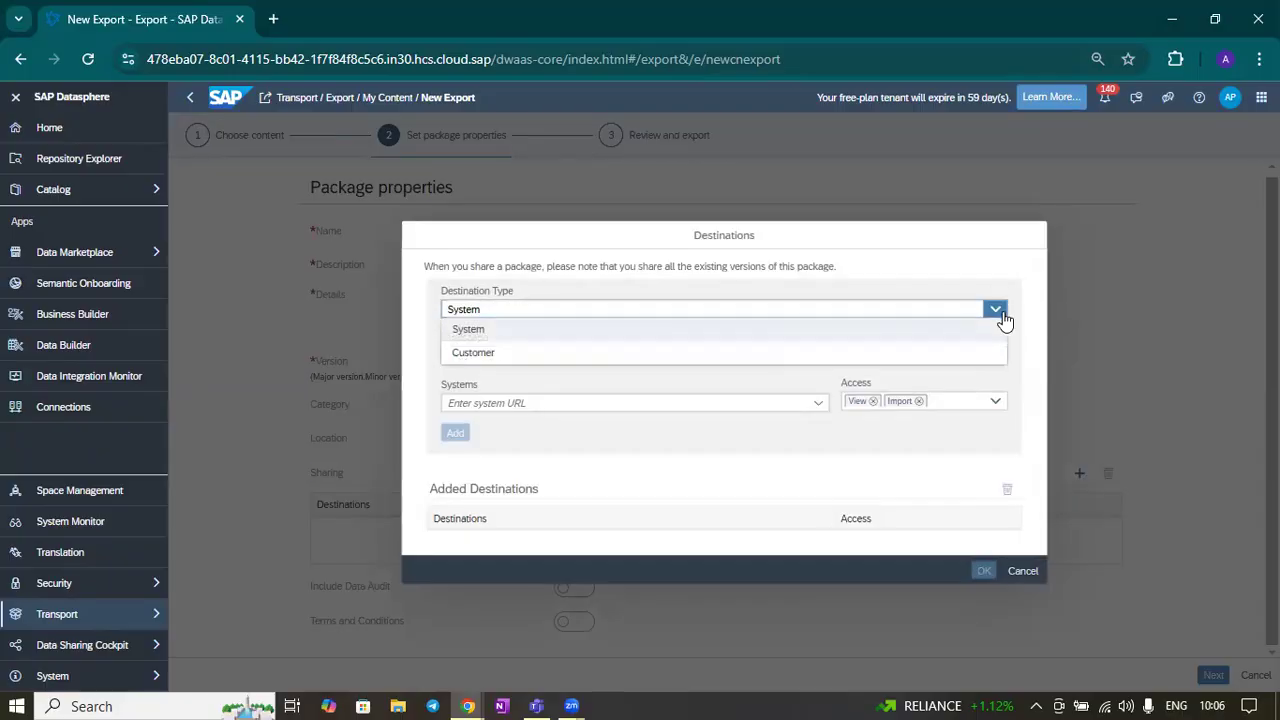
pyautogui.click(852, 334)
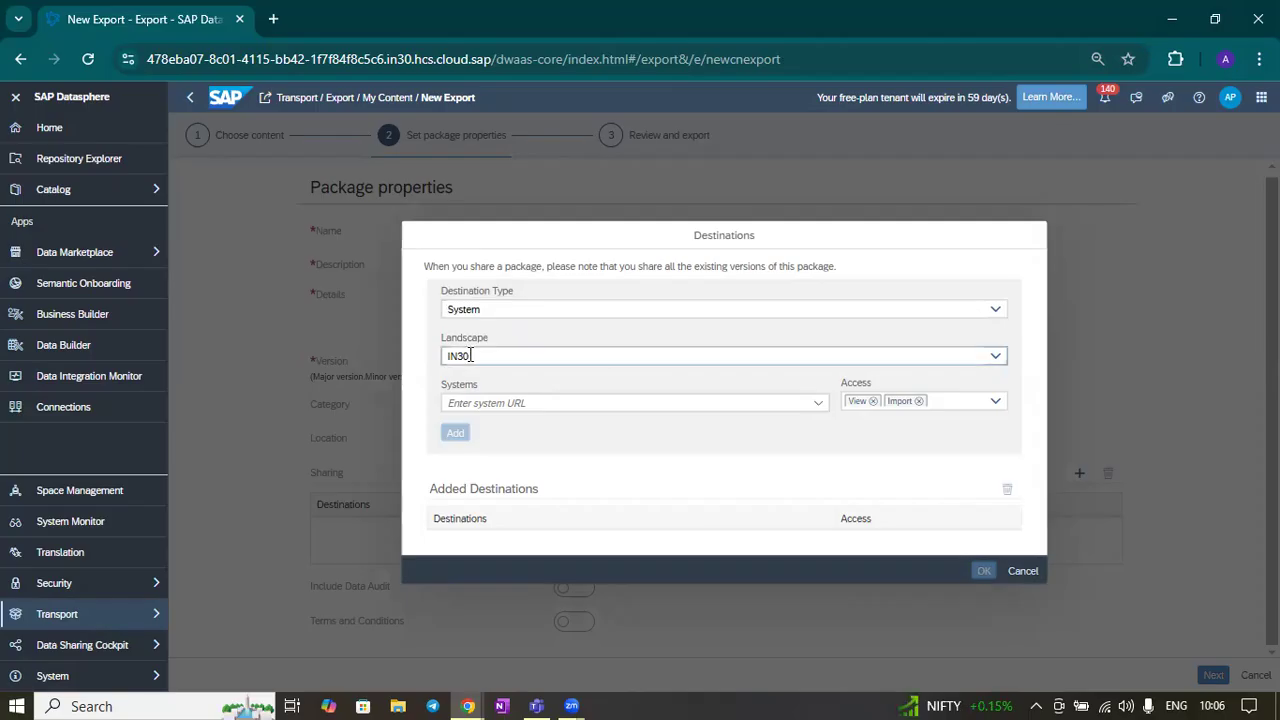
pyautogui.click(470, 355)
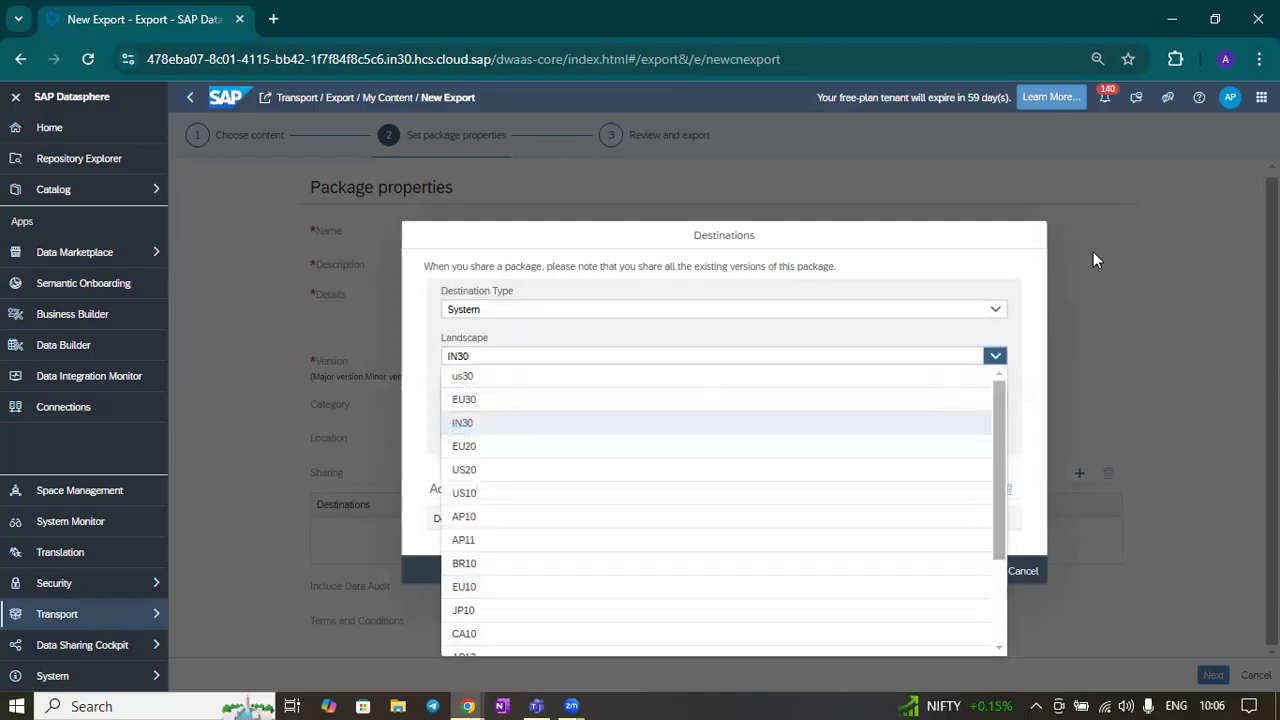
pyautogui.click(1183, 297)
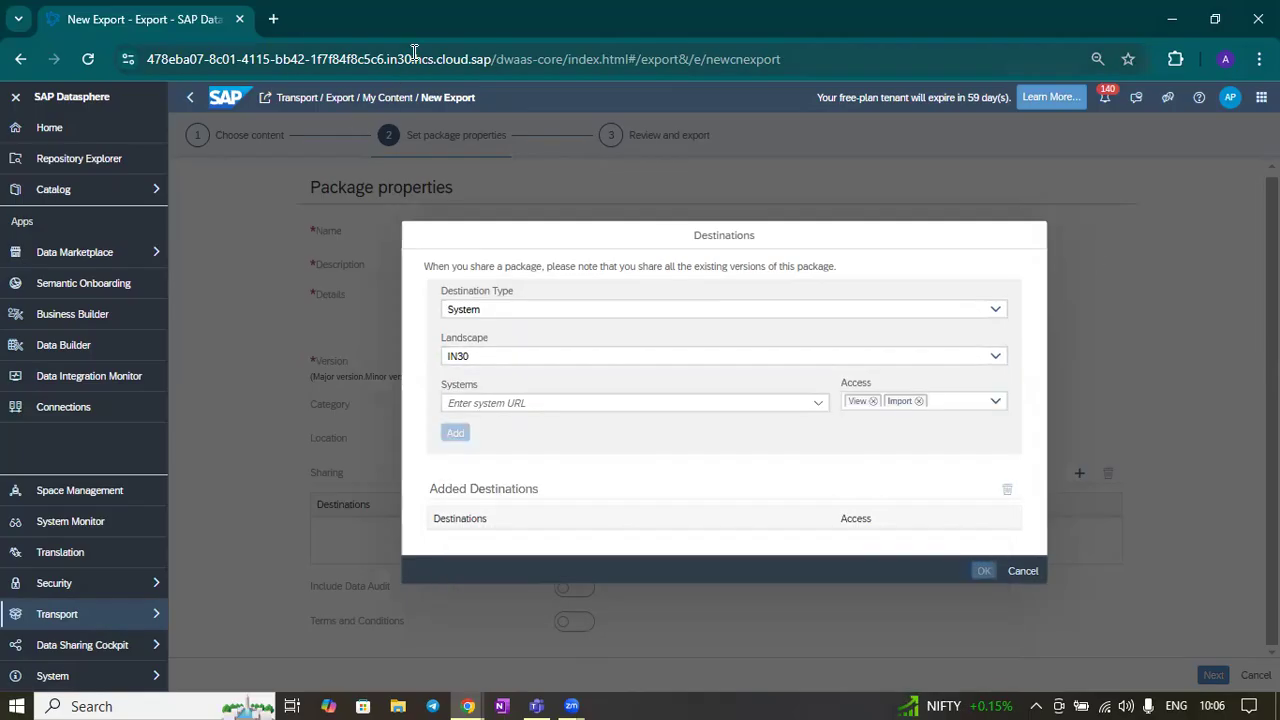
pyautogui.moveTo(386, 59); pyautogui.dragTo(412, 60)
pyautogui.click(1090, 352)
pyautogui.click(714, 404)
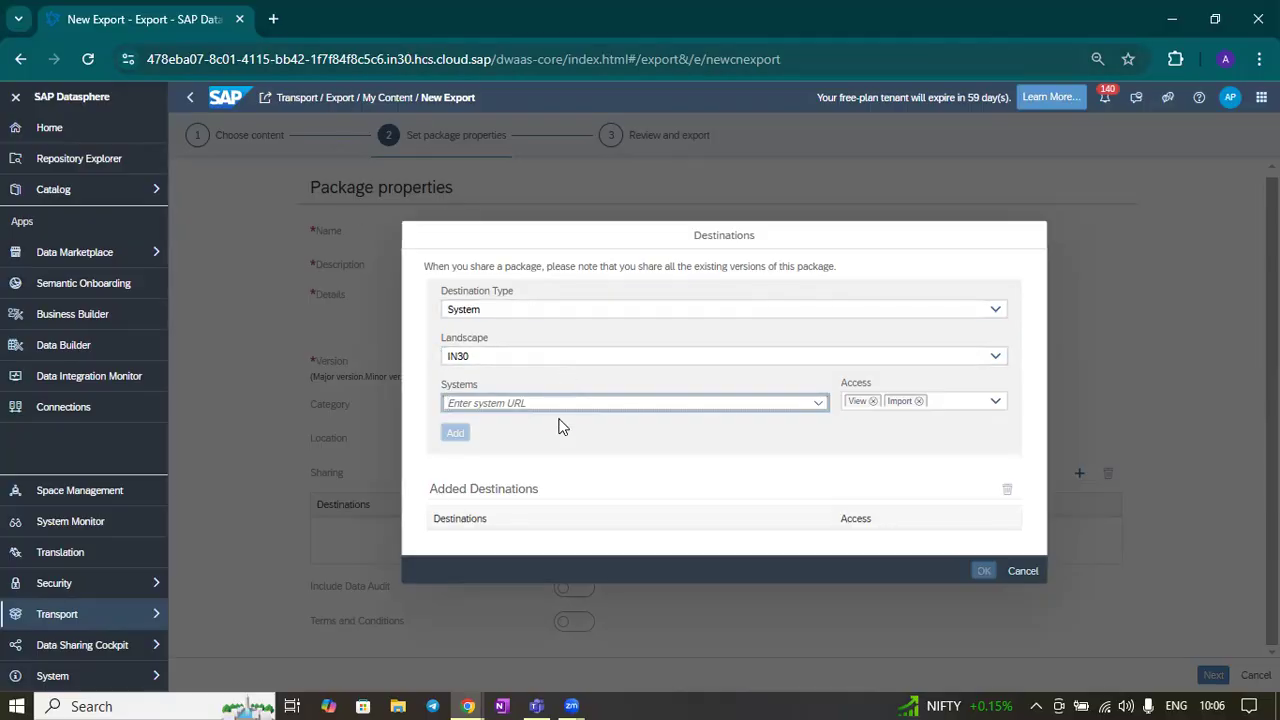
# Copy the target tenant's SAP Datasphere URL from System Administration Tenant Links and add it as a system destination
pyautogui.hotkey('alt', 'Tab')
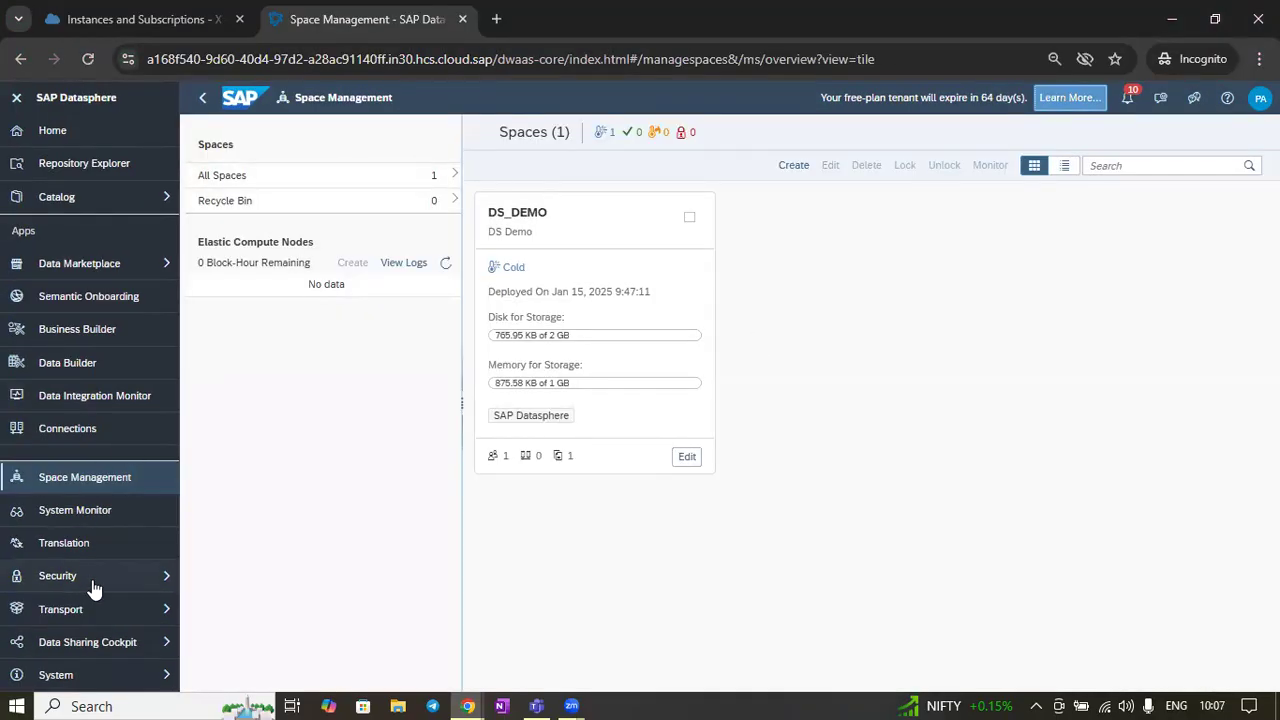
pyautogui.click(157, 676)
pyautogui.click(252, 633)
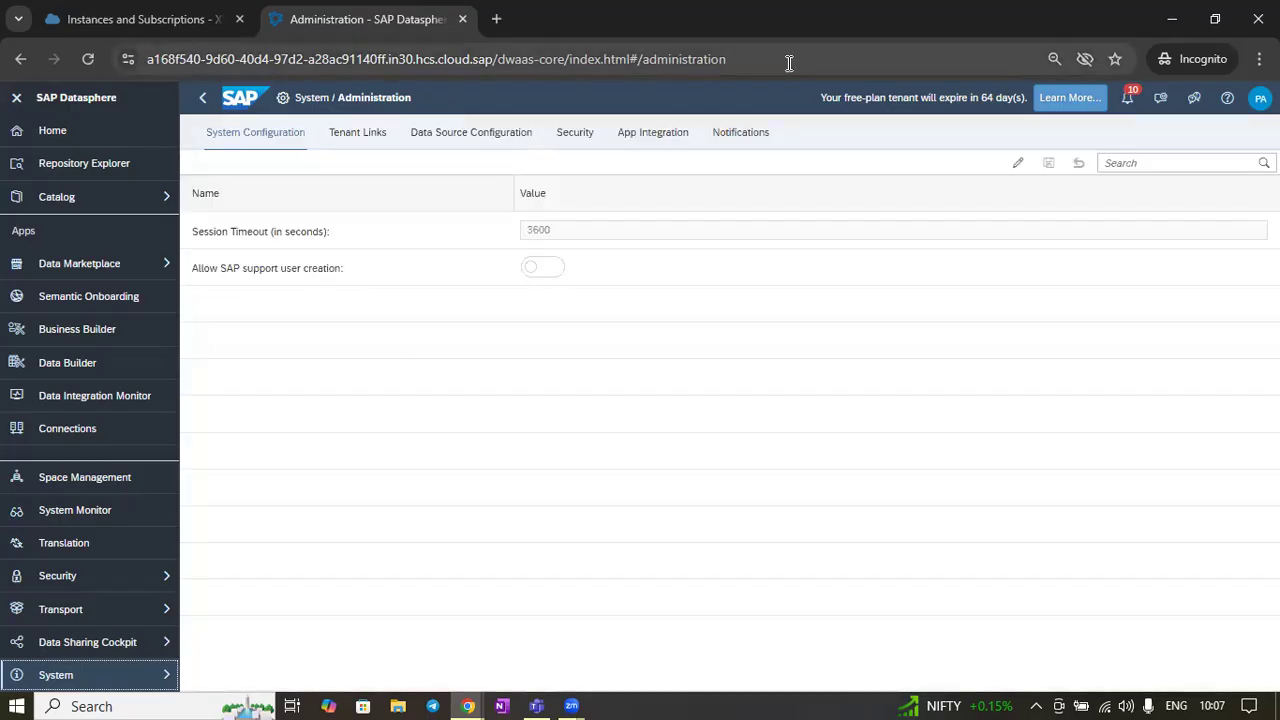
pyautogui.click(358, 132)
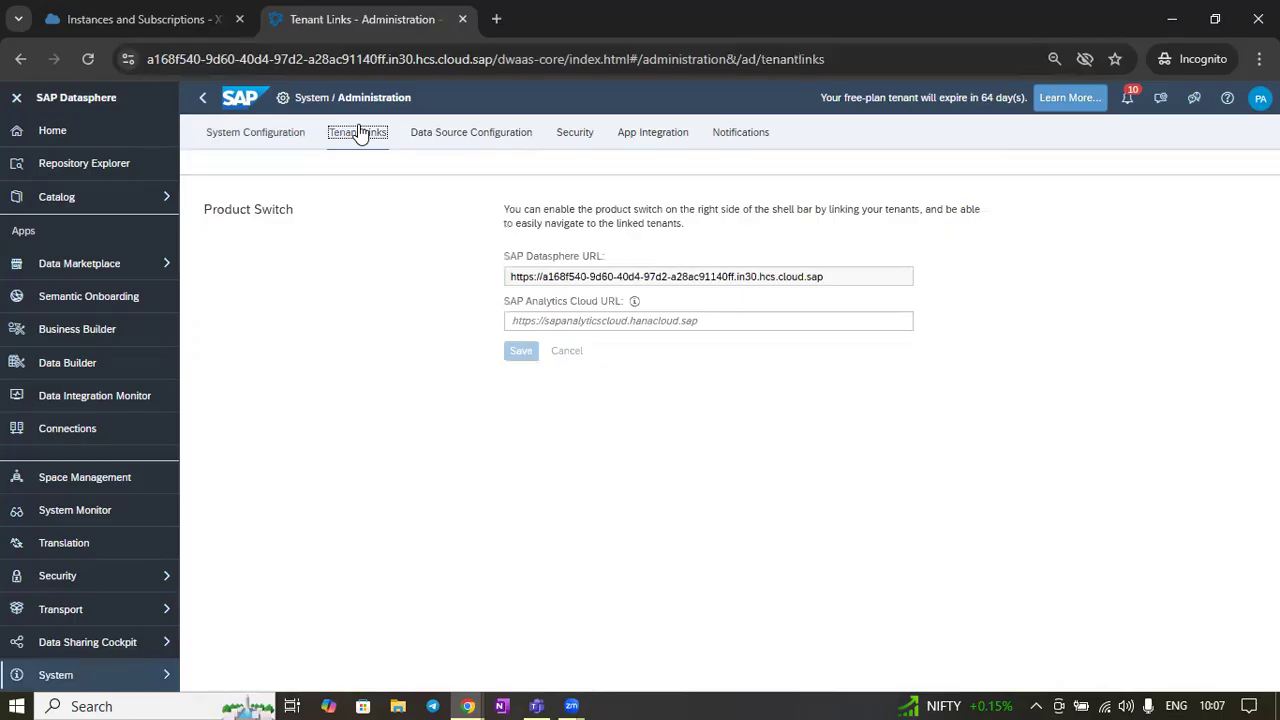
pyautogui.moveTo(854, 279); pyautogui.dragTo(444, 277)
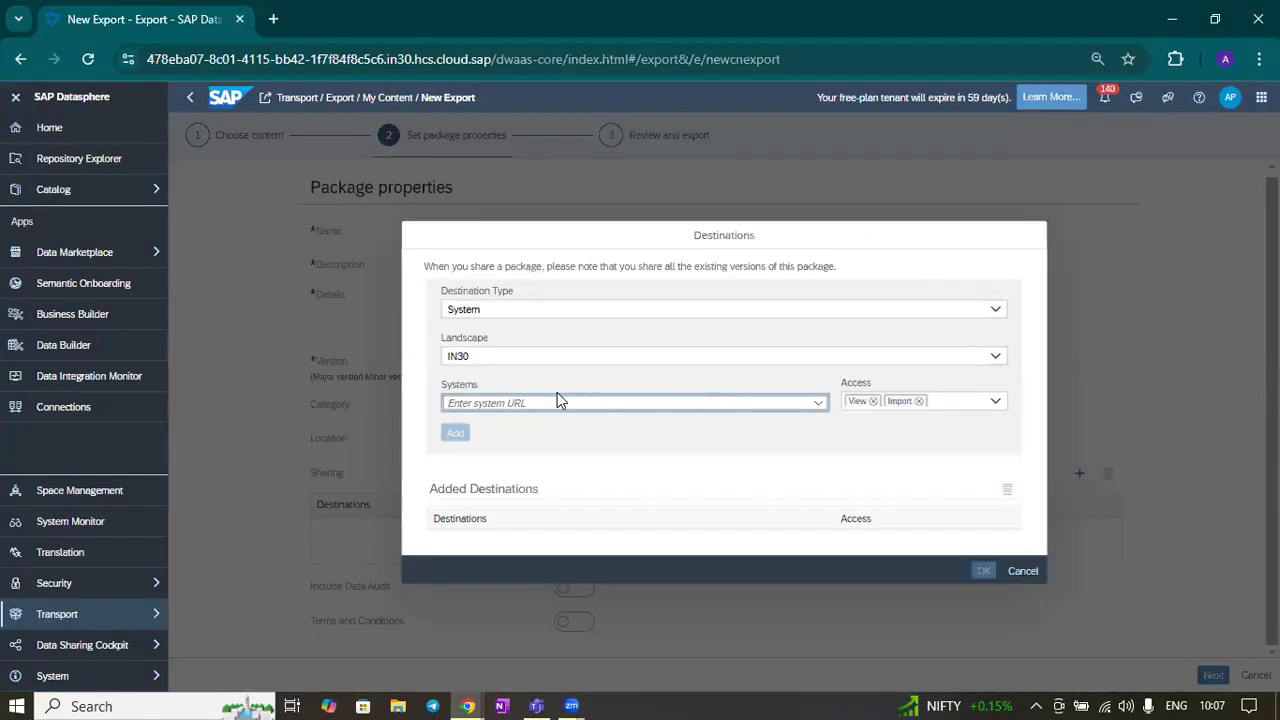
pyautogui.hotkey('ctrl', 'v')
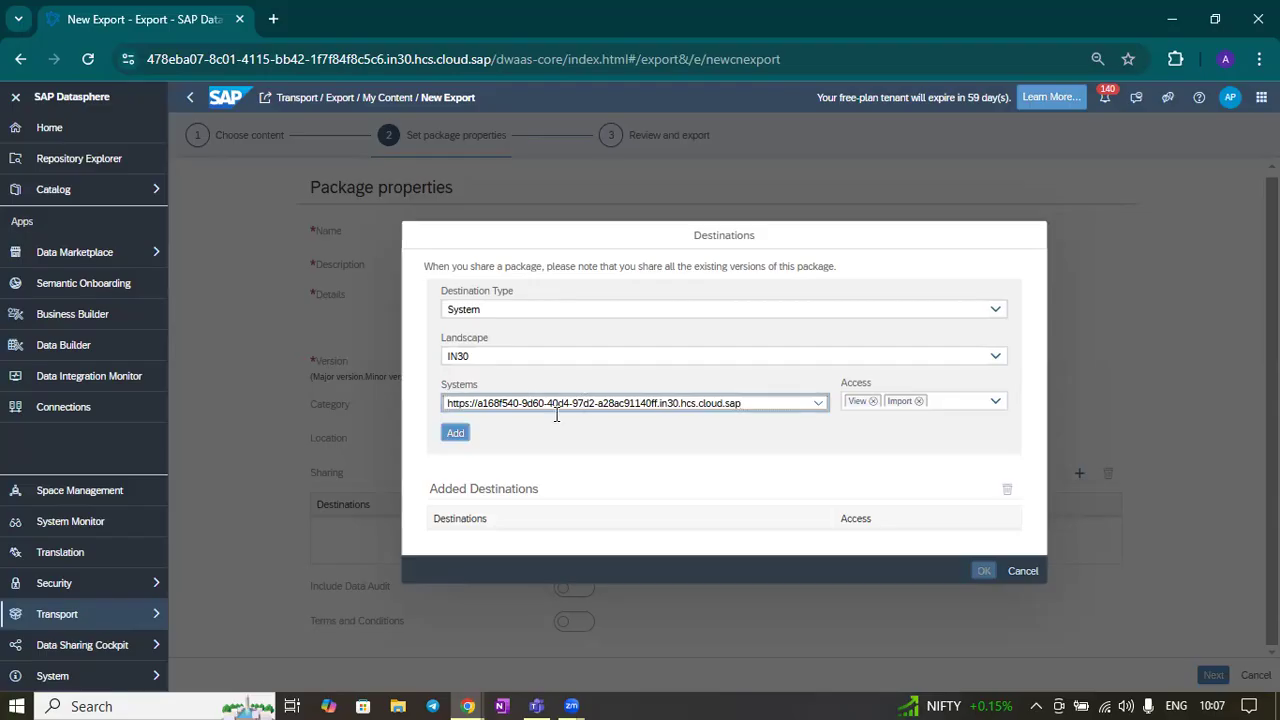
pyautogui.click(450, 438)
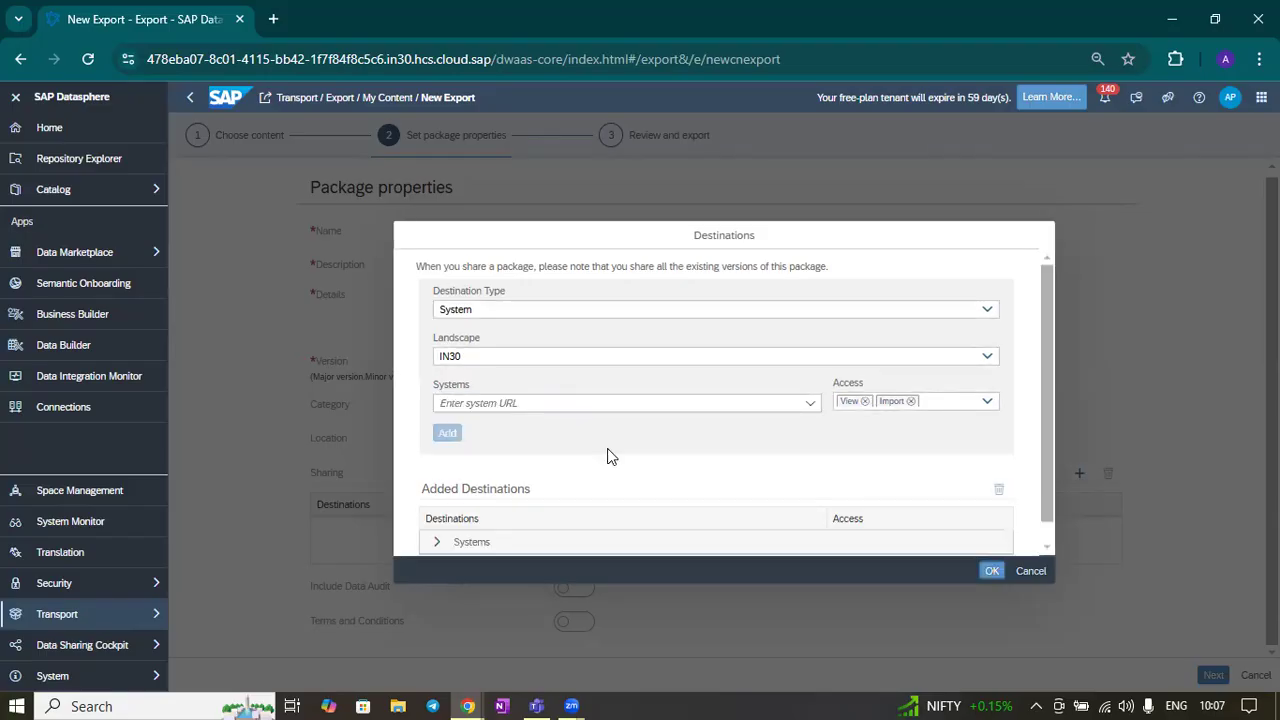
# Check the added IN30 destination's View and Import access, confirm the Destinations dialog, and expand it in the sharing list
pyautogui.scroll(-1, 606, 455)
pyautogui.click(436, 519)
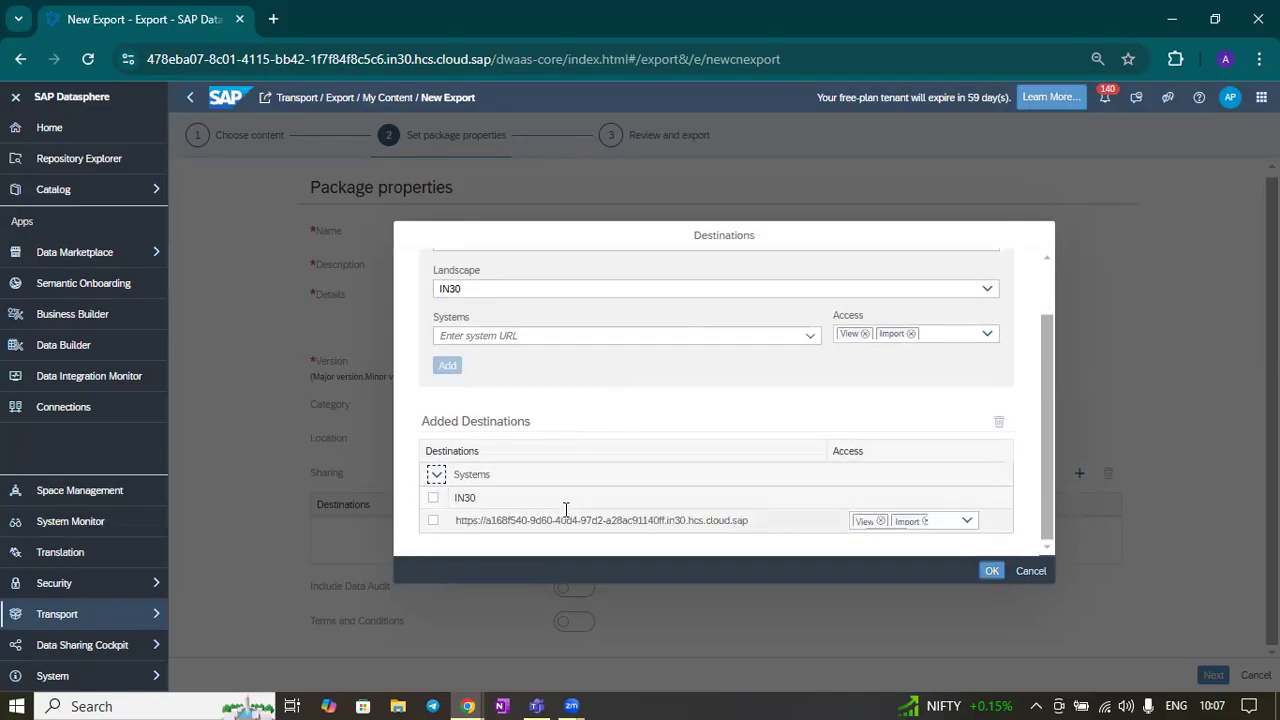
pyautogui.scroll(1, 873, 418)
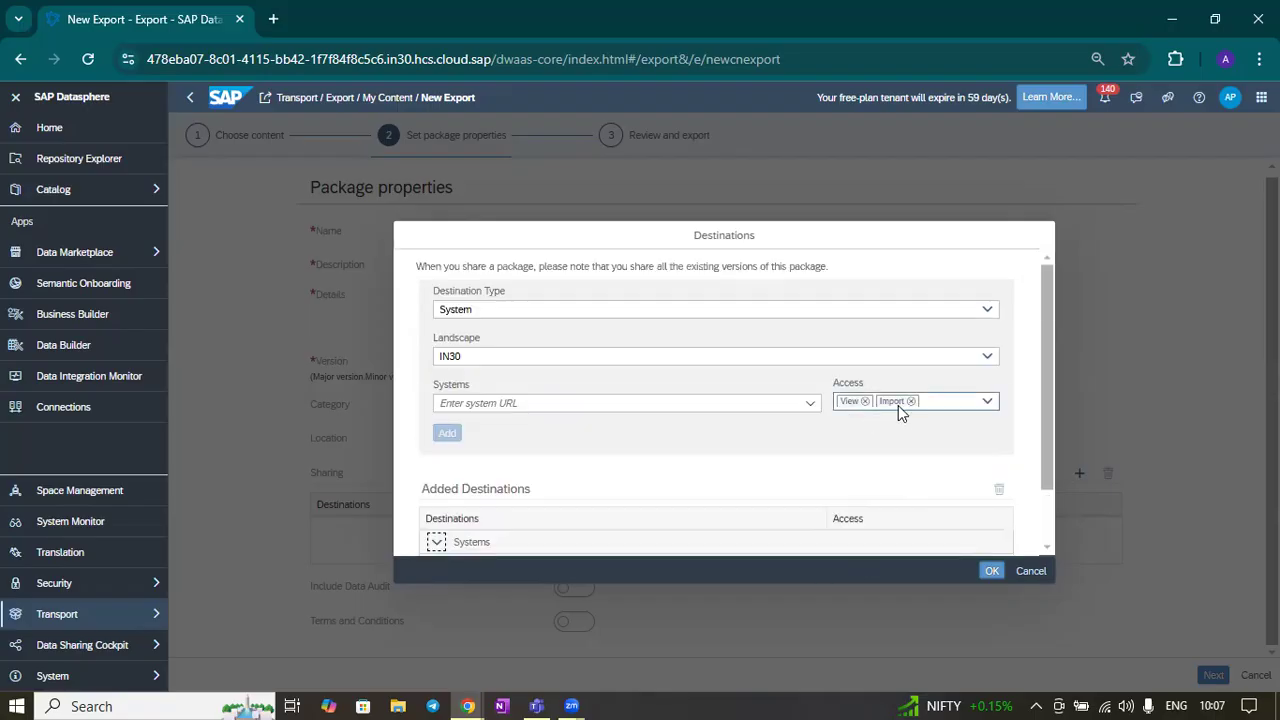
pyautogui.scroll(-1, 929, 449)
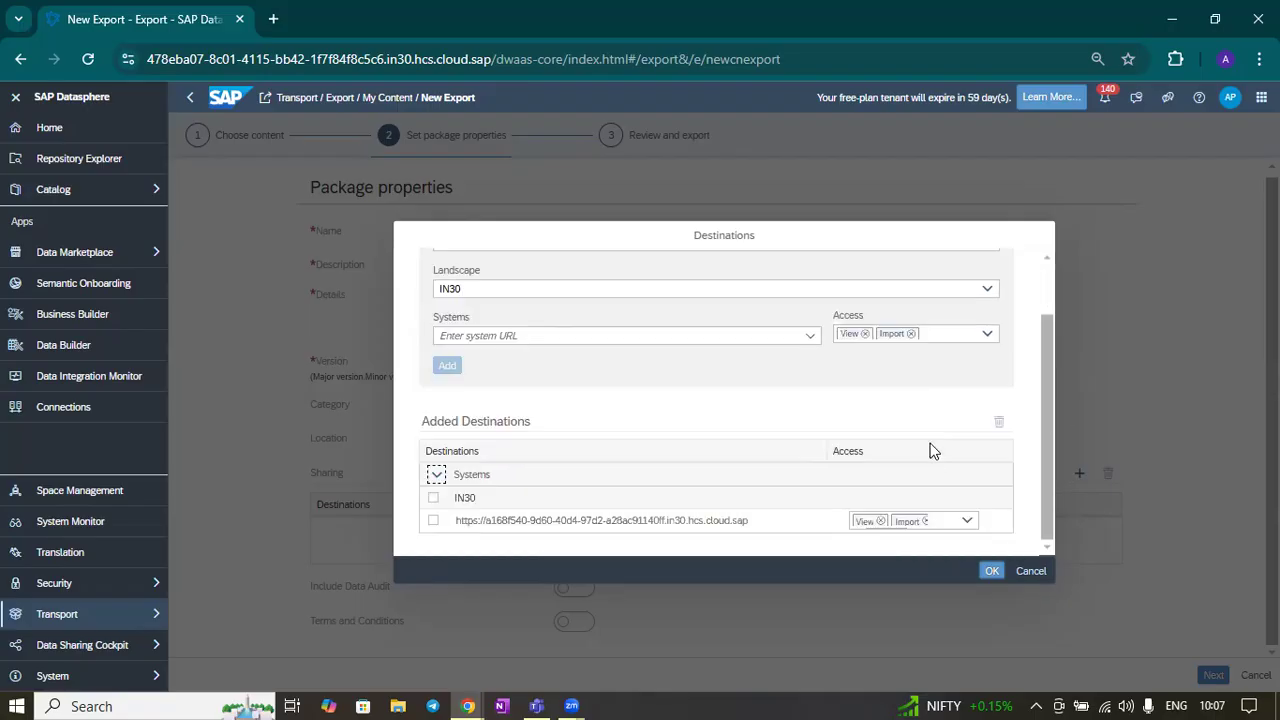
pyautogui.click(987, 337)
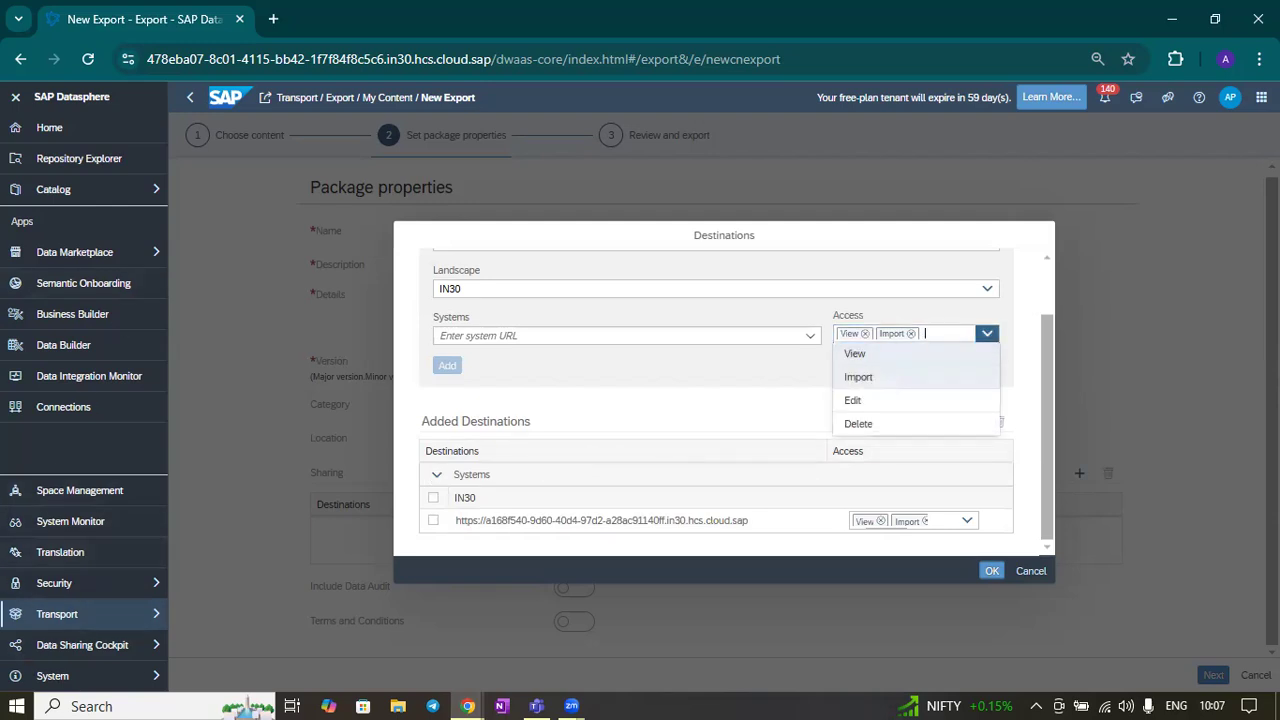
pyautogui.click(987, 334)
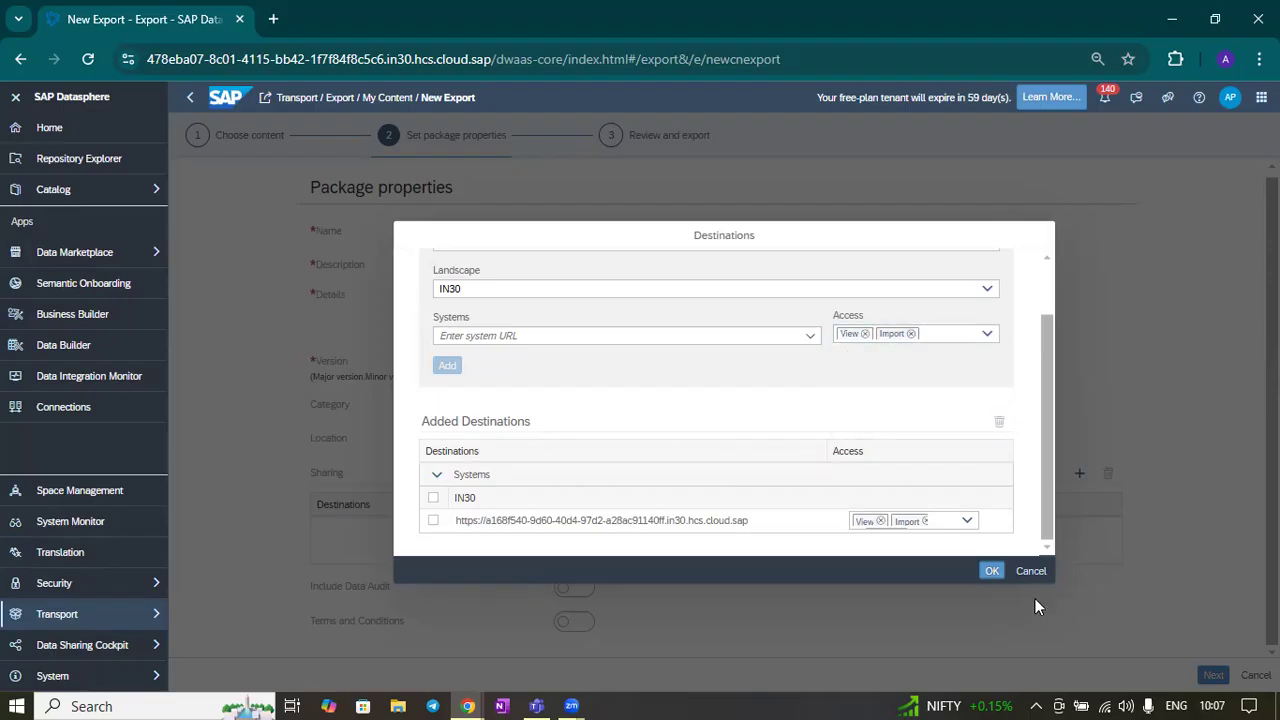
pyautogui.click(992, 571)
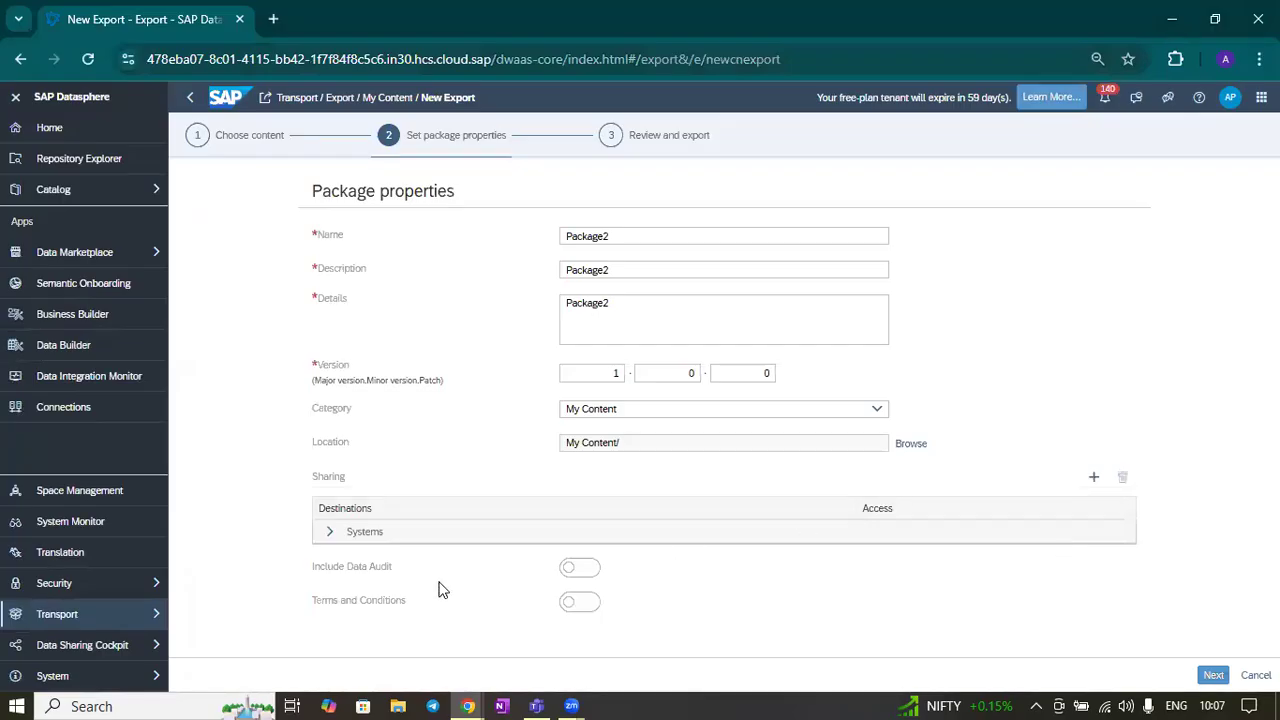
pyautogui.click(329, 533)
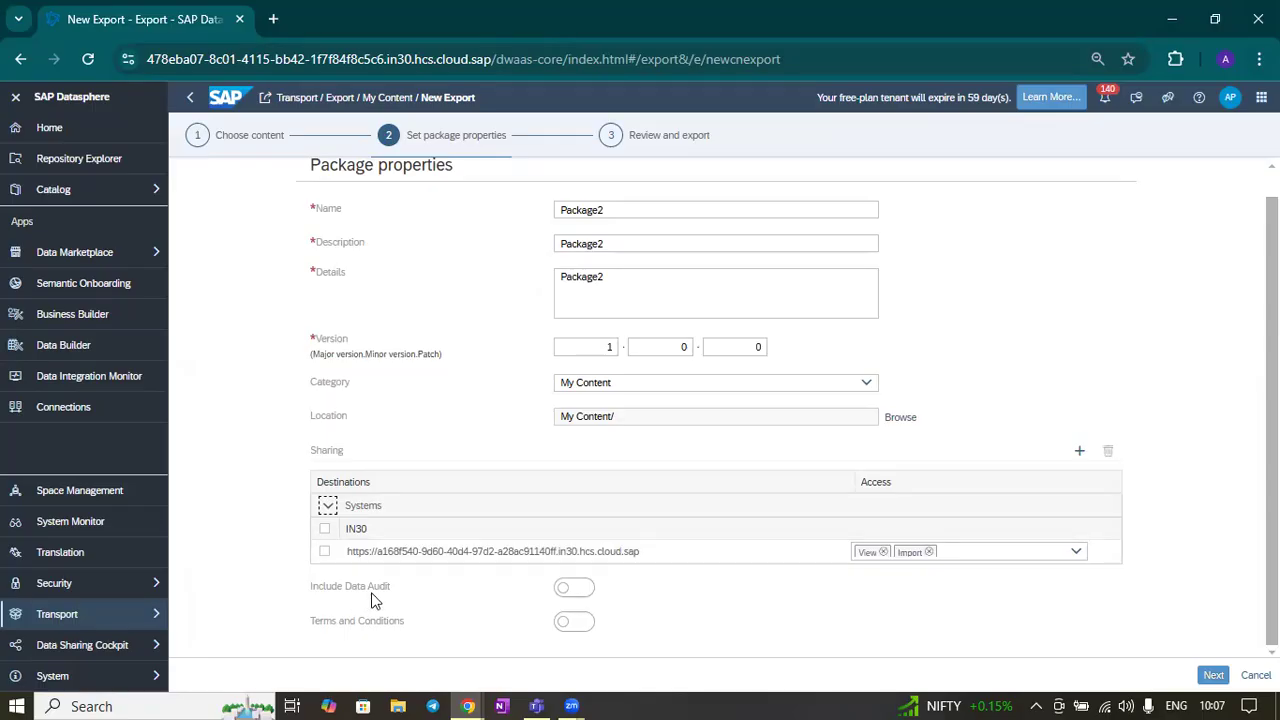
# Turn on Terms and Conditions and proceed to the Review and export step
pyautogui.click(580, 624)
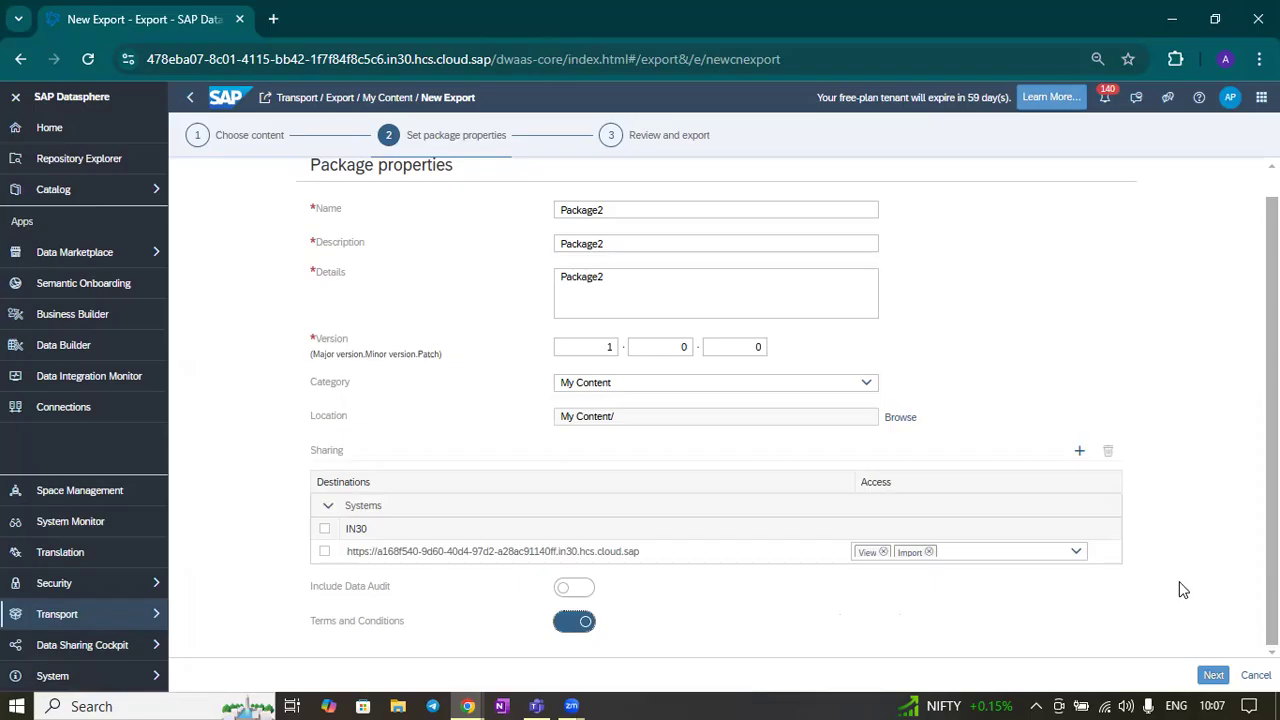
pyautogui.click(1213, 676)
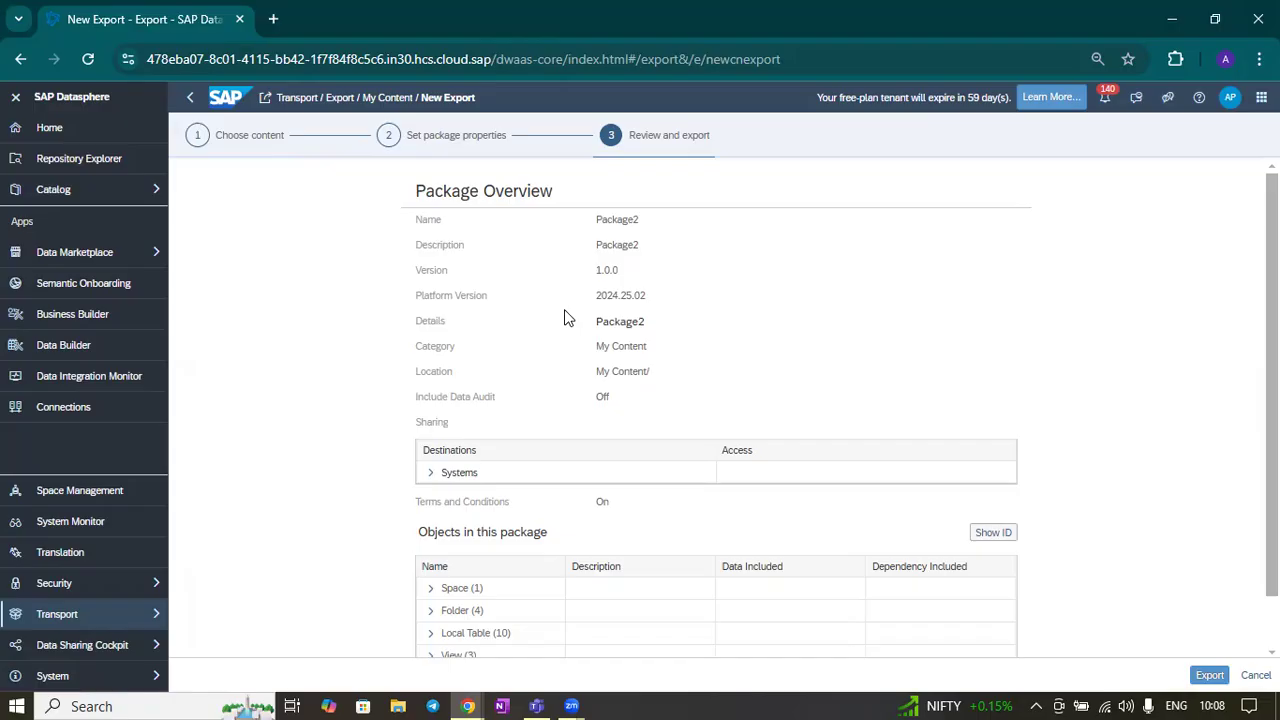
# Review the package overview, expanding the sharing destinations and each object category in the package
pyautogui.scroll(-1, 815, 344)
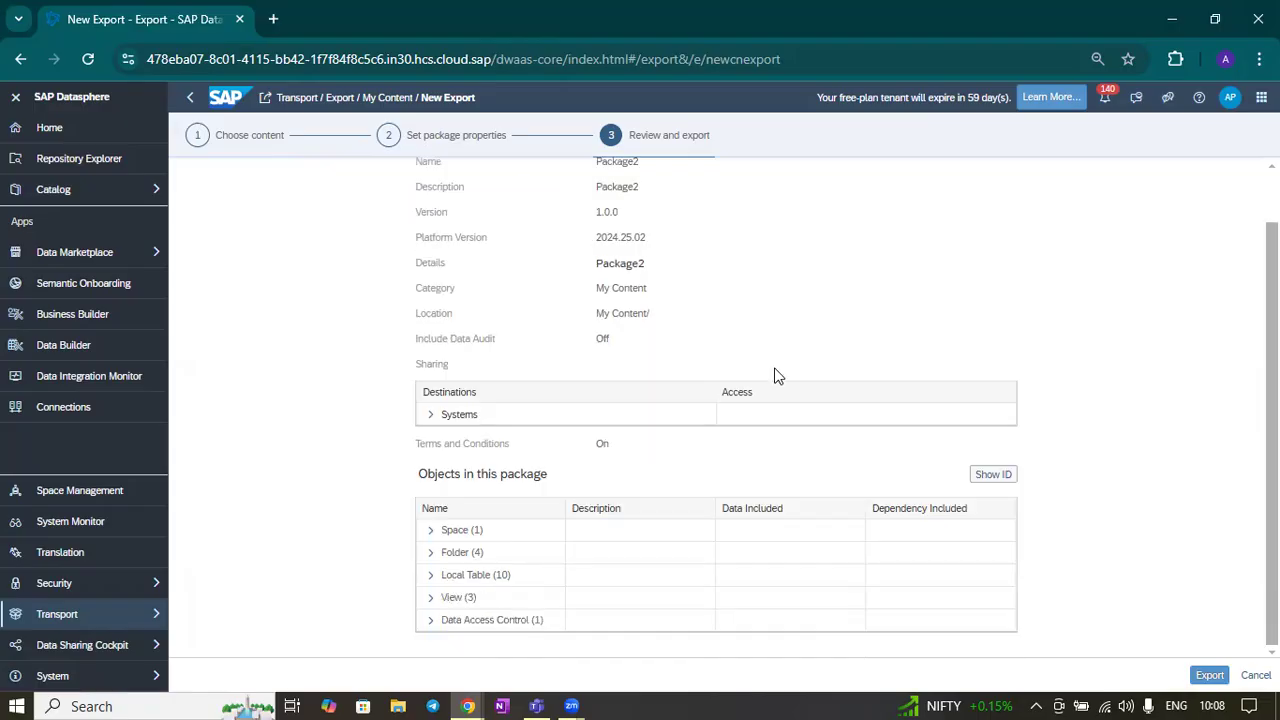
pyautogui.click(430, 414)
pyautogui.click(447, 437)
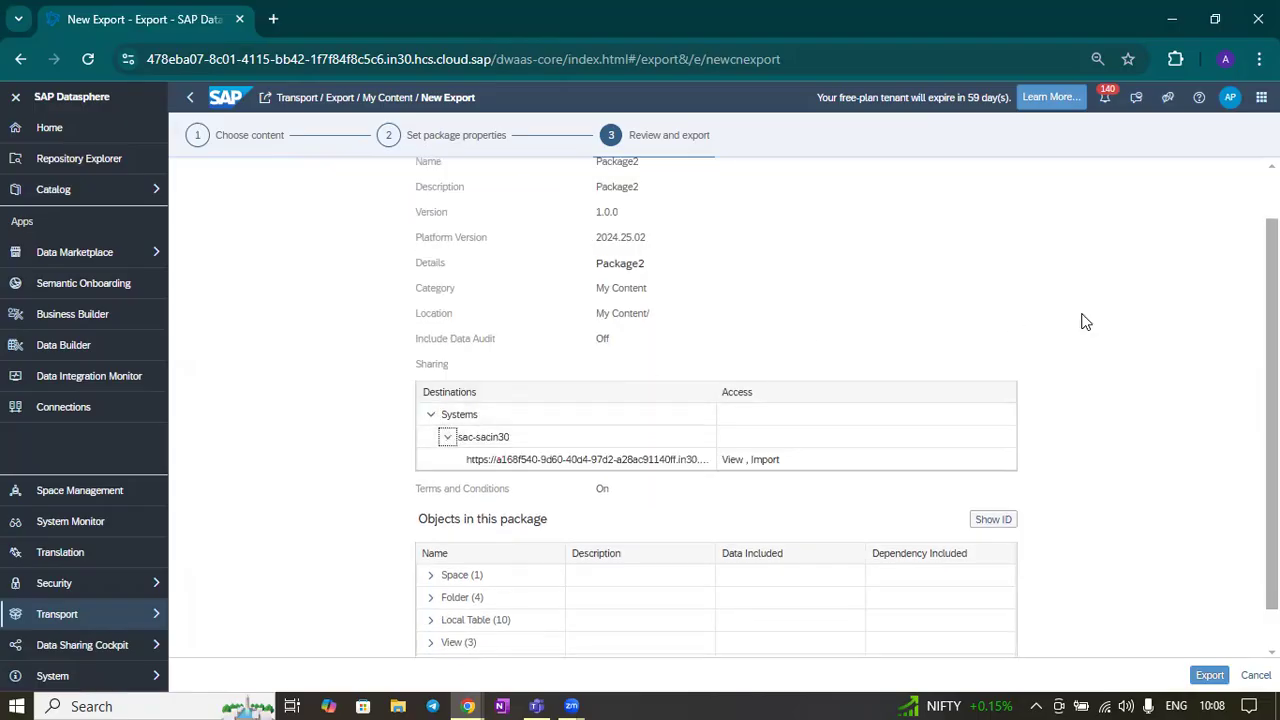
pyautogui.scroll(-1, 1040, 460)
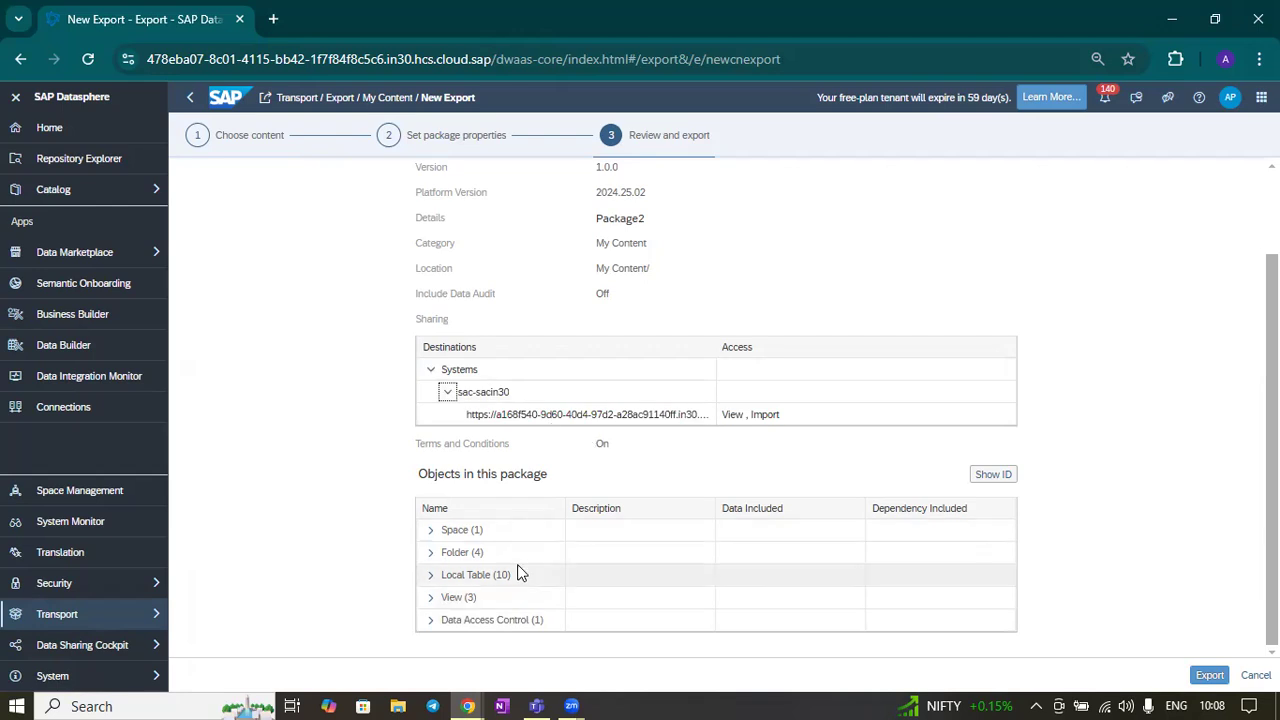
pyautogui.click(430, 530)
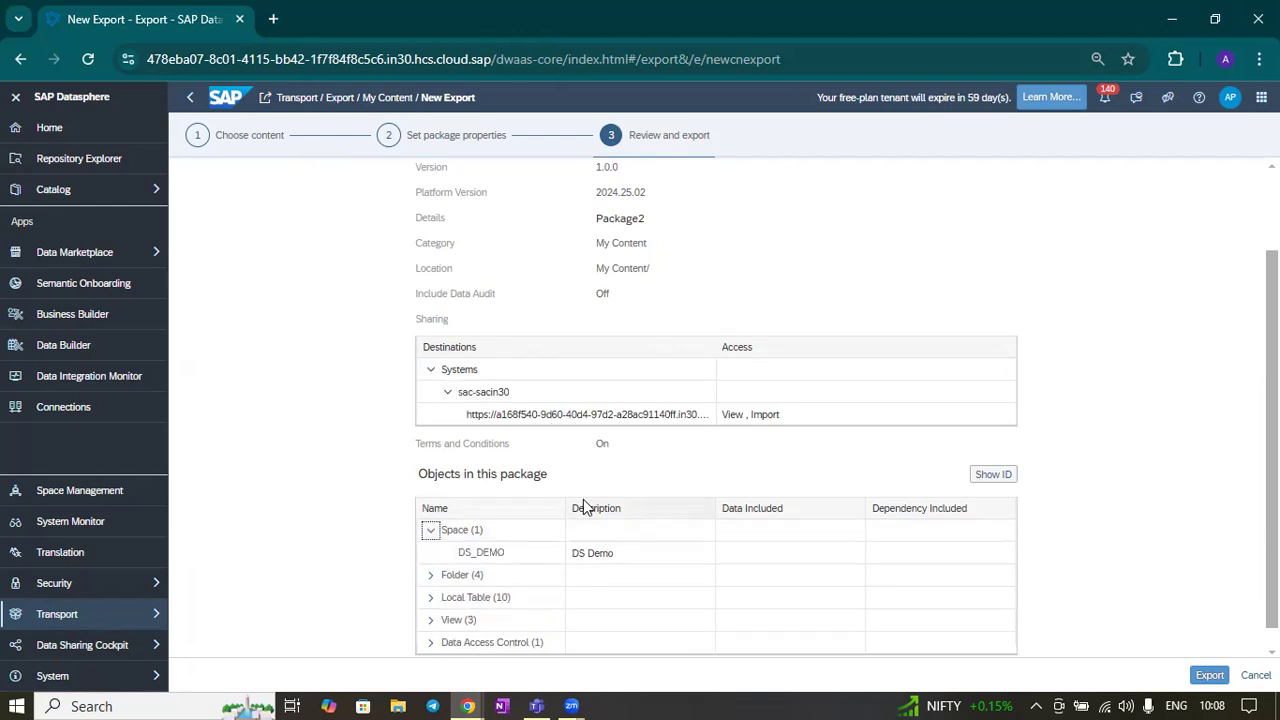
pyautogui.scroll(-1, 590, 512)
pyautogui.click(431, 555)
pyautogui.scroll(-2, 640, 520)
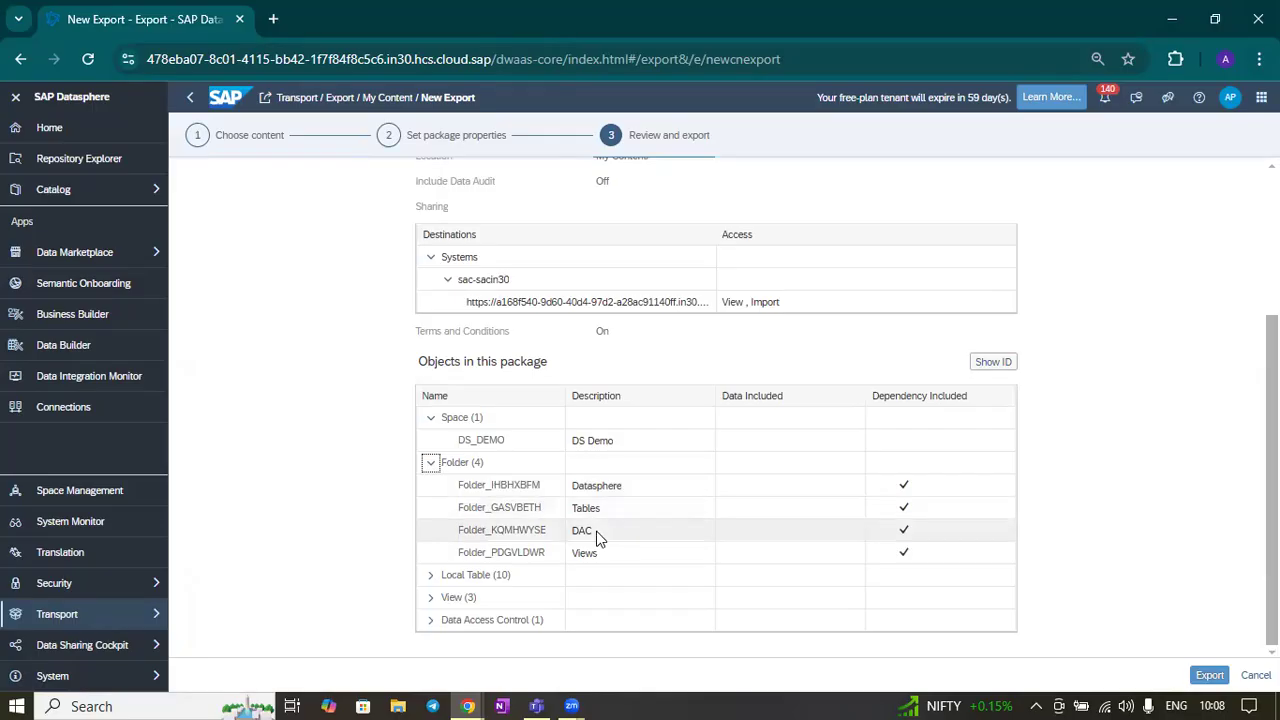
pyautogui.click(430, 574)
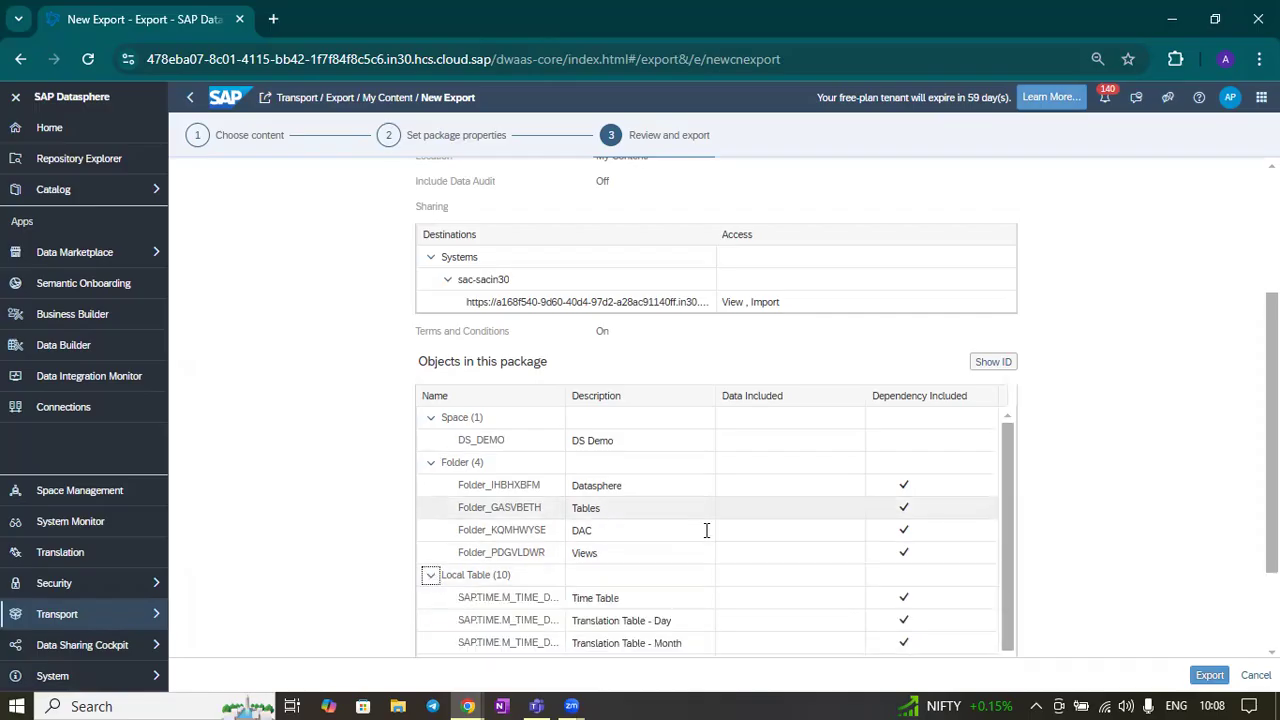
pyautogui.scroll(-5, 706, 530)
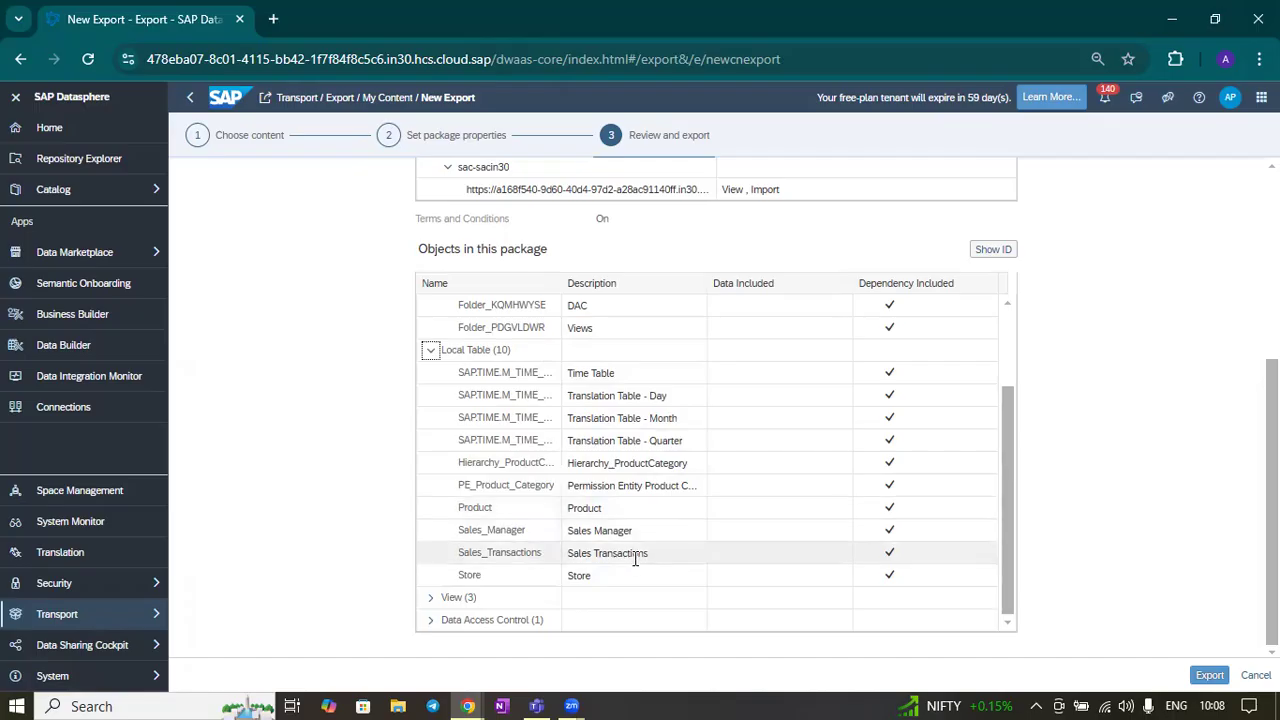
pyautogui.click(430, 597)
pyautogui.scroll(-3, 640, 525)
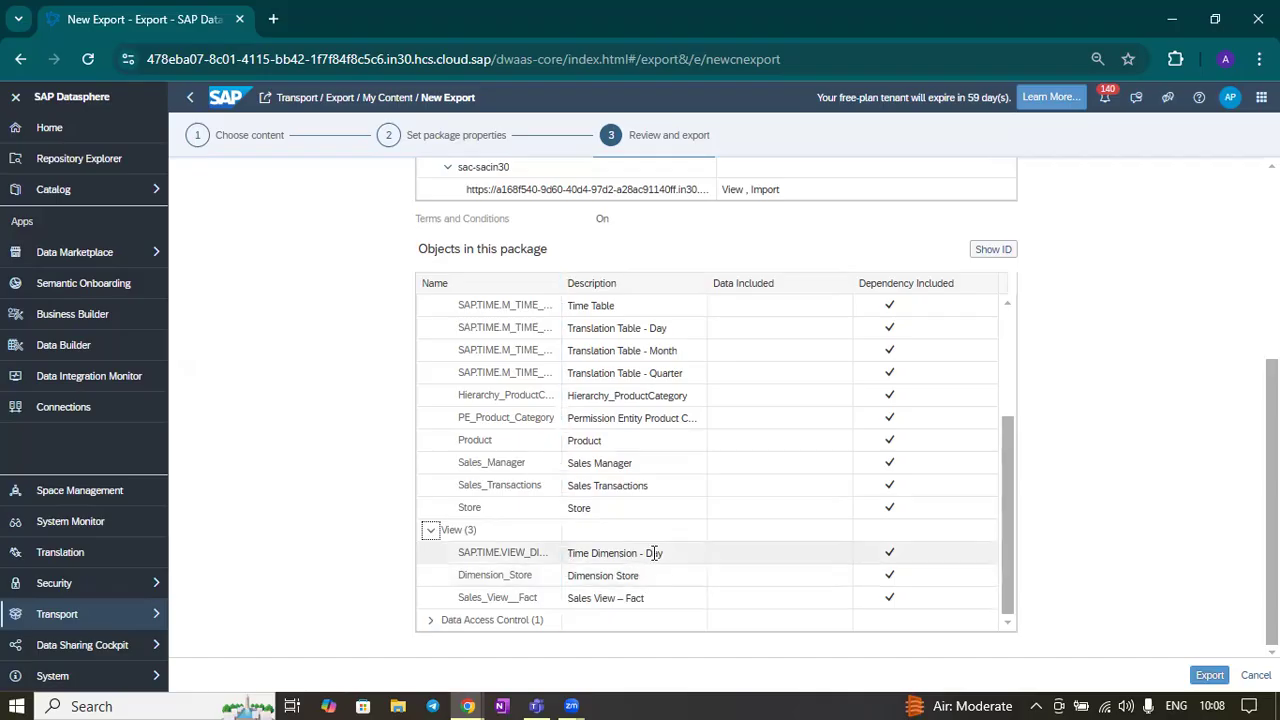
pyautogui.click(430, 621)
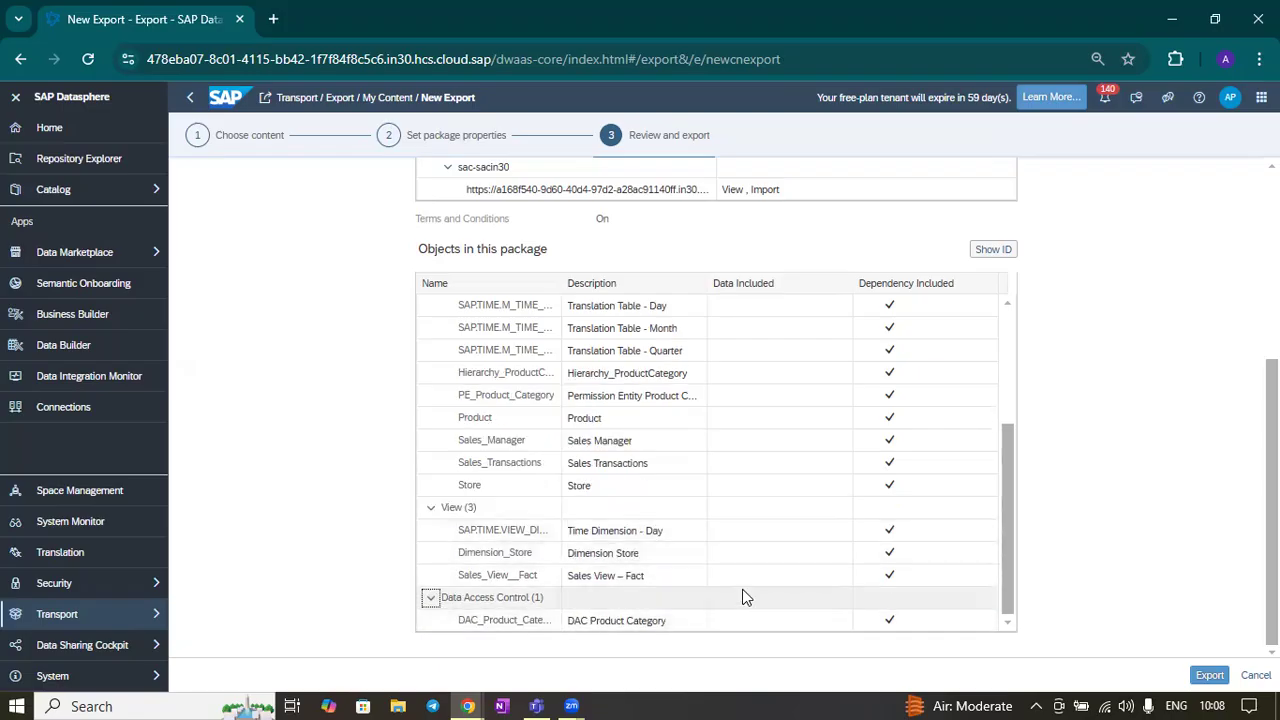
pyautogui.scroll(5, 770, 497)
pyautogui.scroll(3, 768, 491)
pyautogui.scroll(-3, 923, 463)
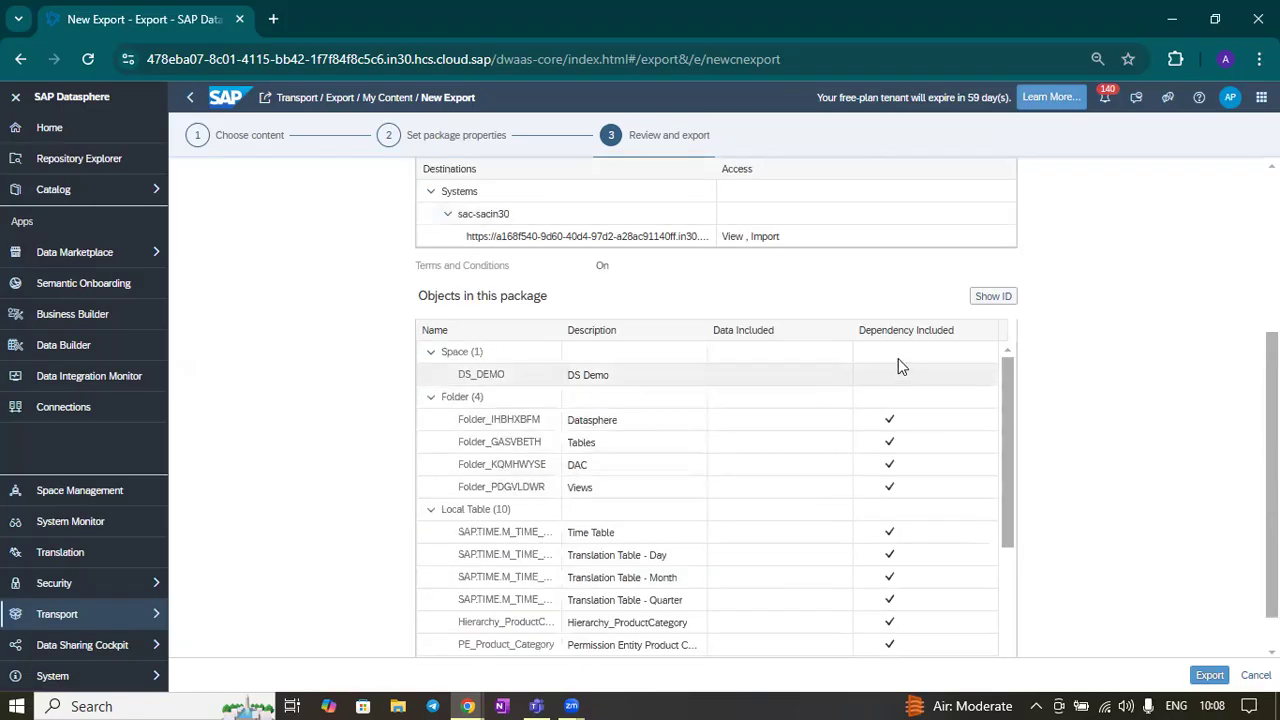
pyautogui.scroll(-5, 897, 509)
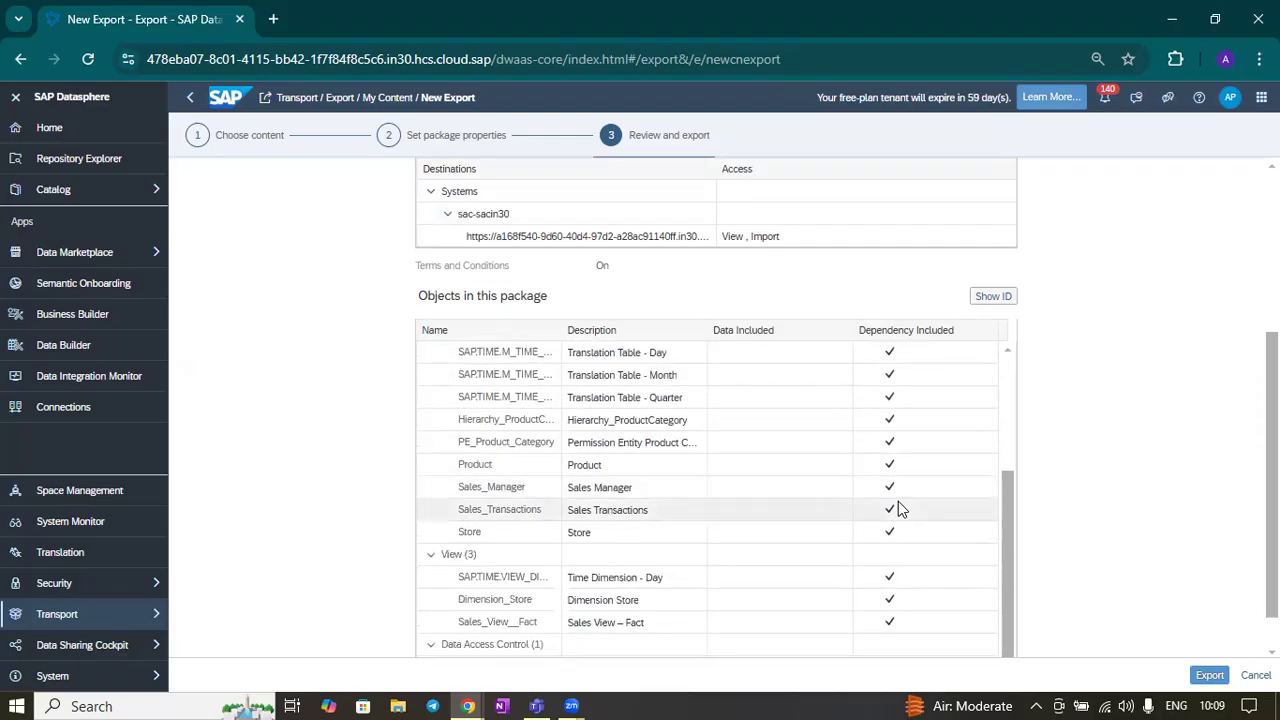
# Export the package and return to the My Content export folder
pyautogui.click(1208, 674)
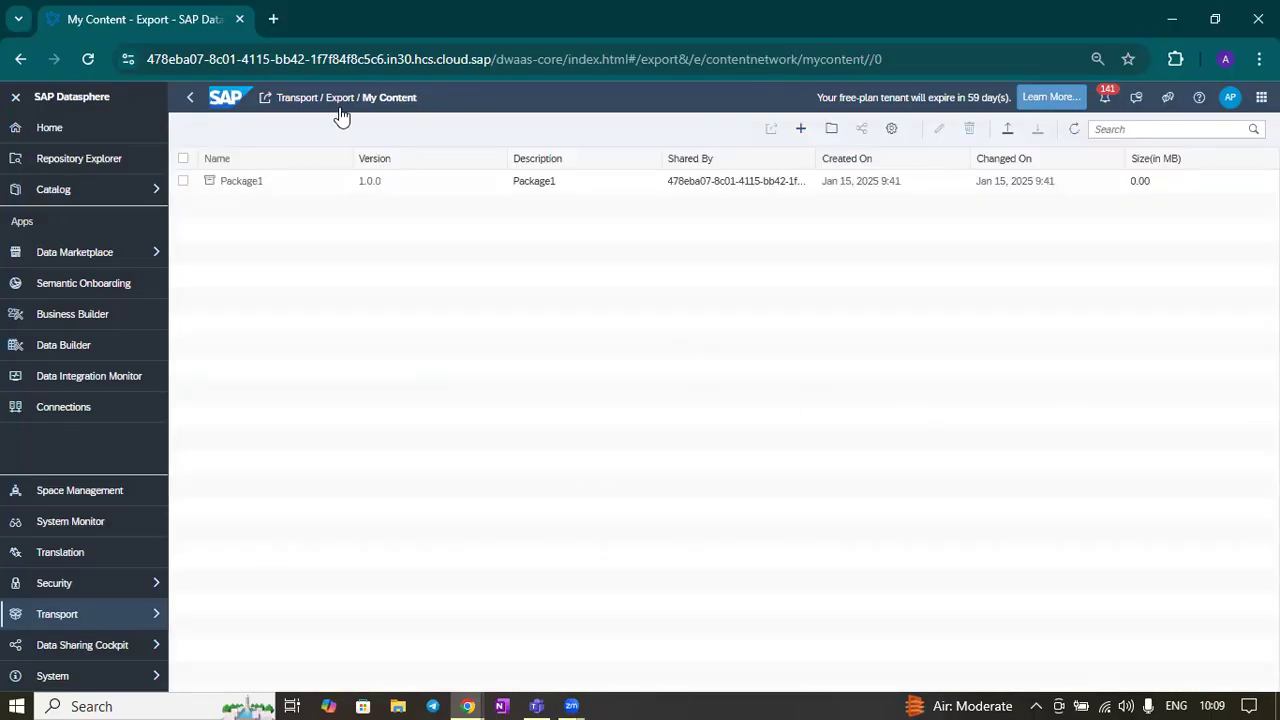
pyautogui.click(340, 101)
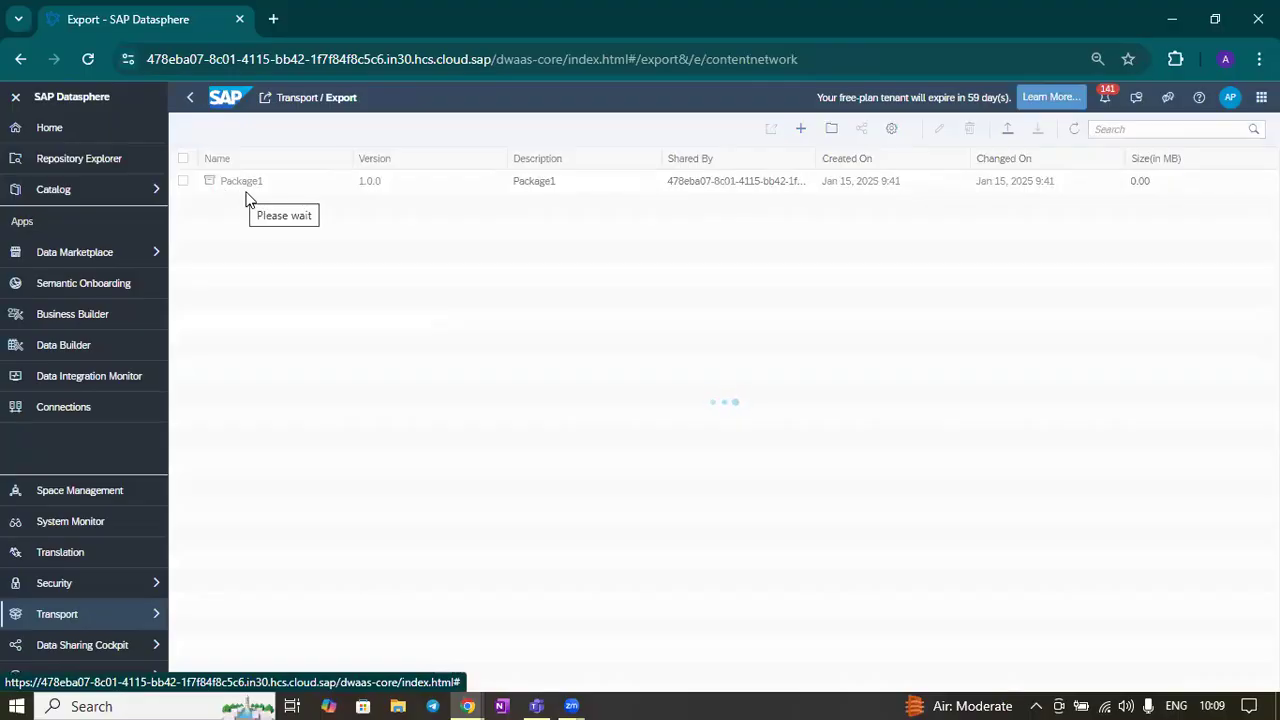
pyautogui.click(251, 189)
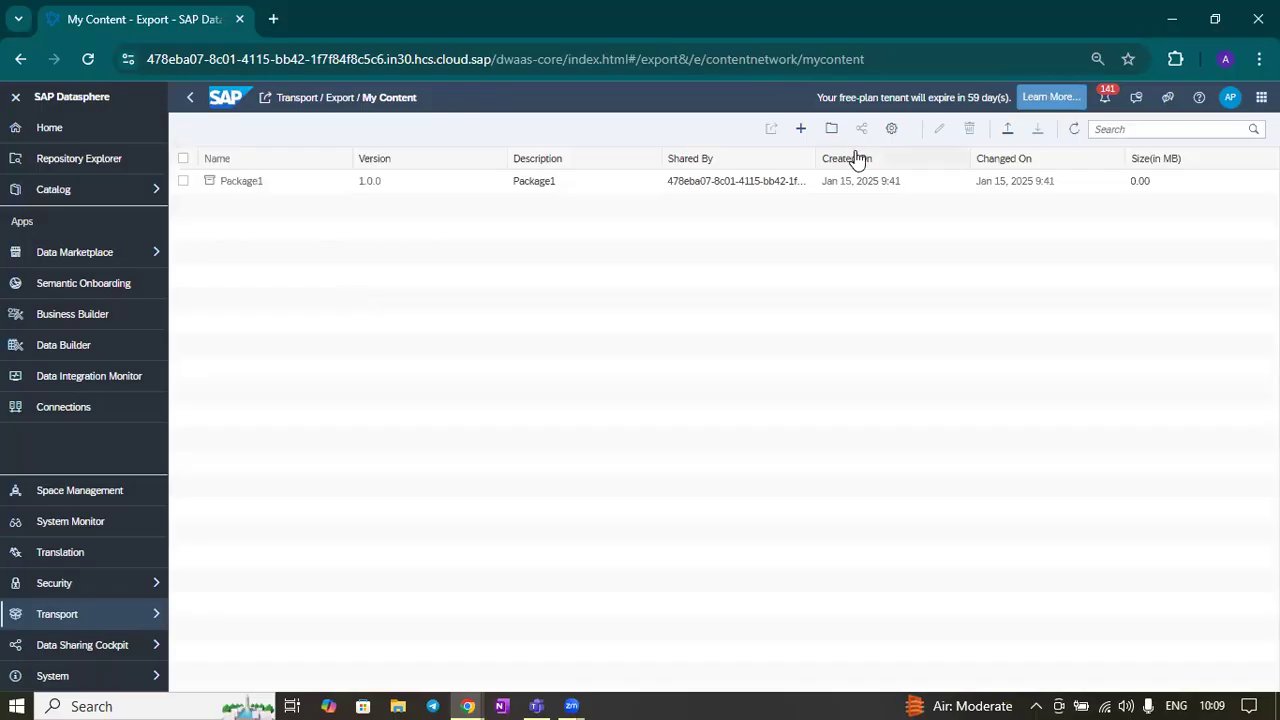
# Refresh the exported package list and check the export progress in the notifications
pyautogui.click(1074, 129)
pyautogui.click(1074, 129)
pyautogui.click(1074, 129)
pyautogui.click(1106, 100)
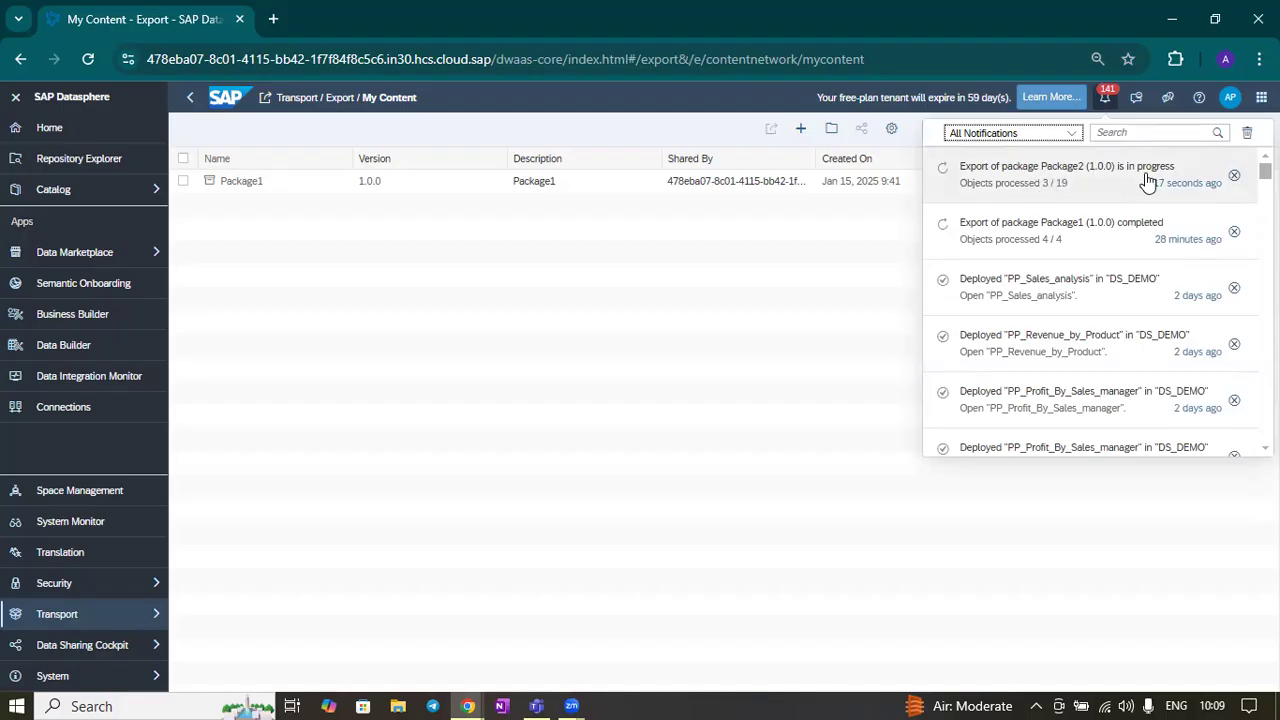
pyautogui.click(1106, 100)
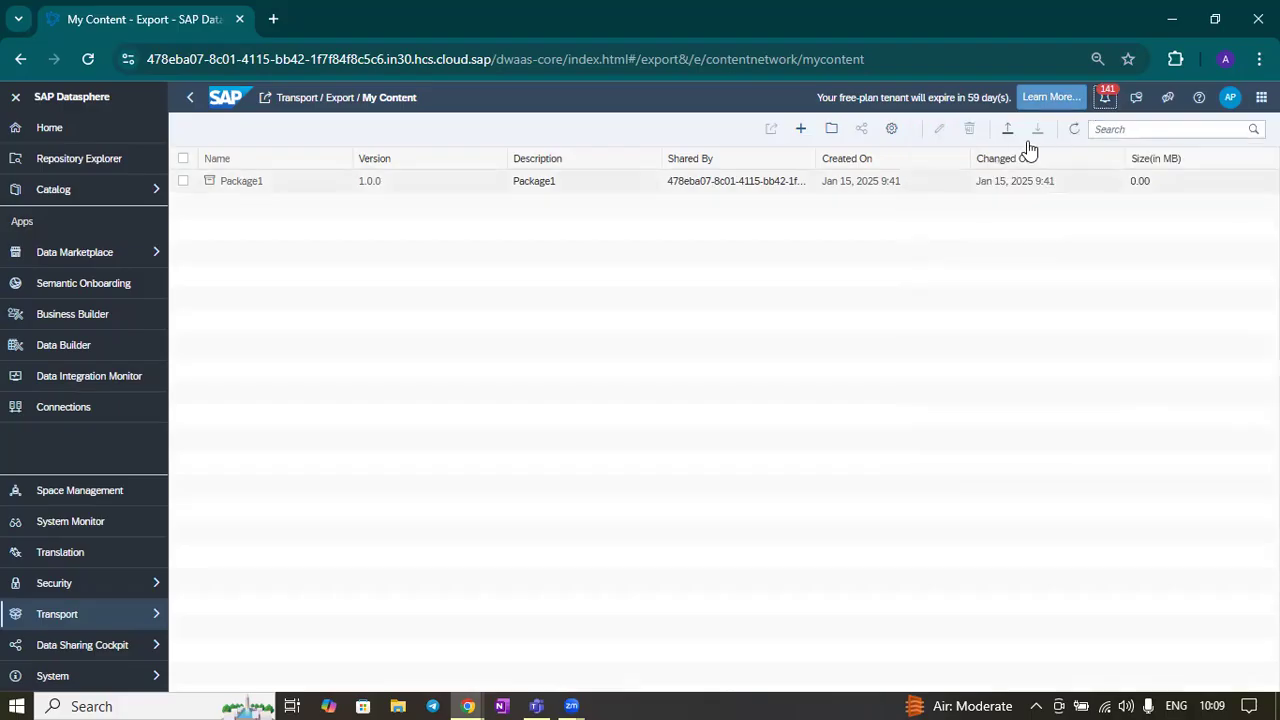
pyautogui.click(1076, 132)
pyautogui.click(1076, 132)
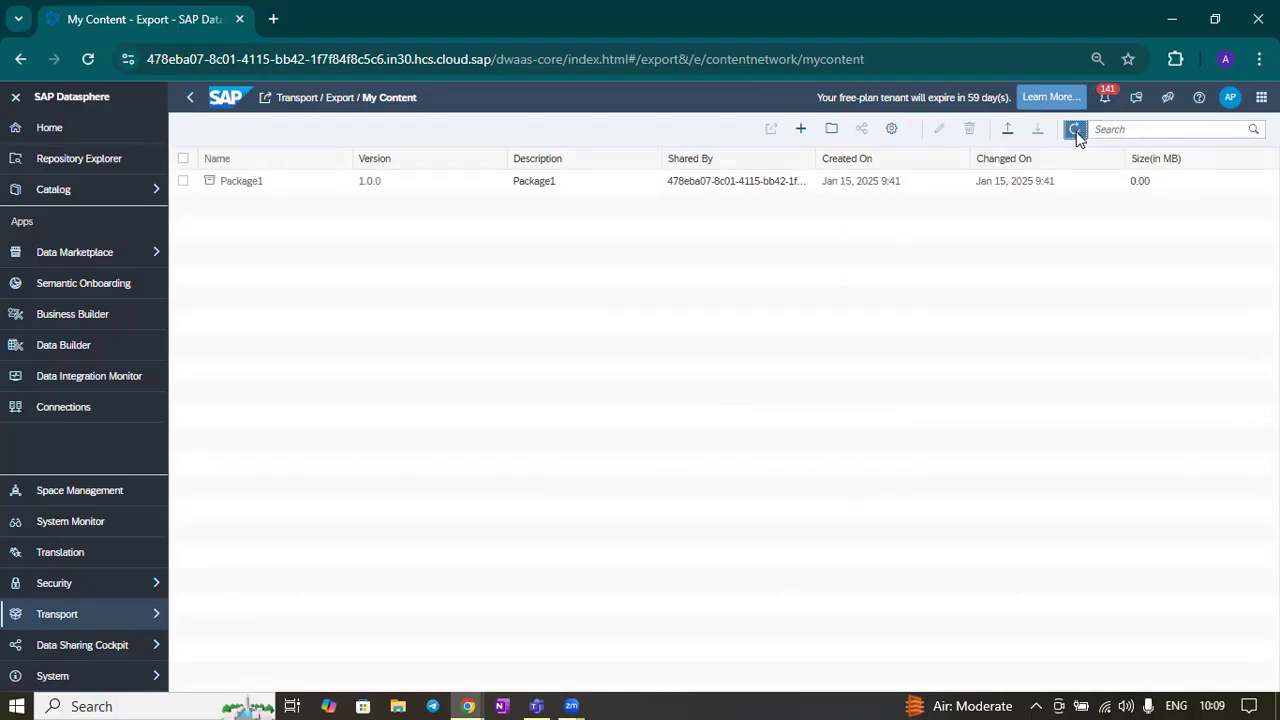
pyautogui.click(1076, 132)
pyautogui.click(1076, 131)
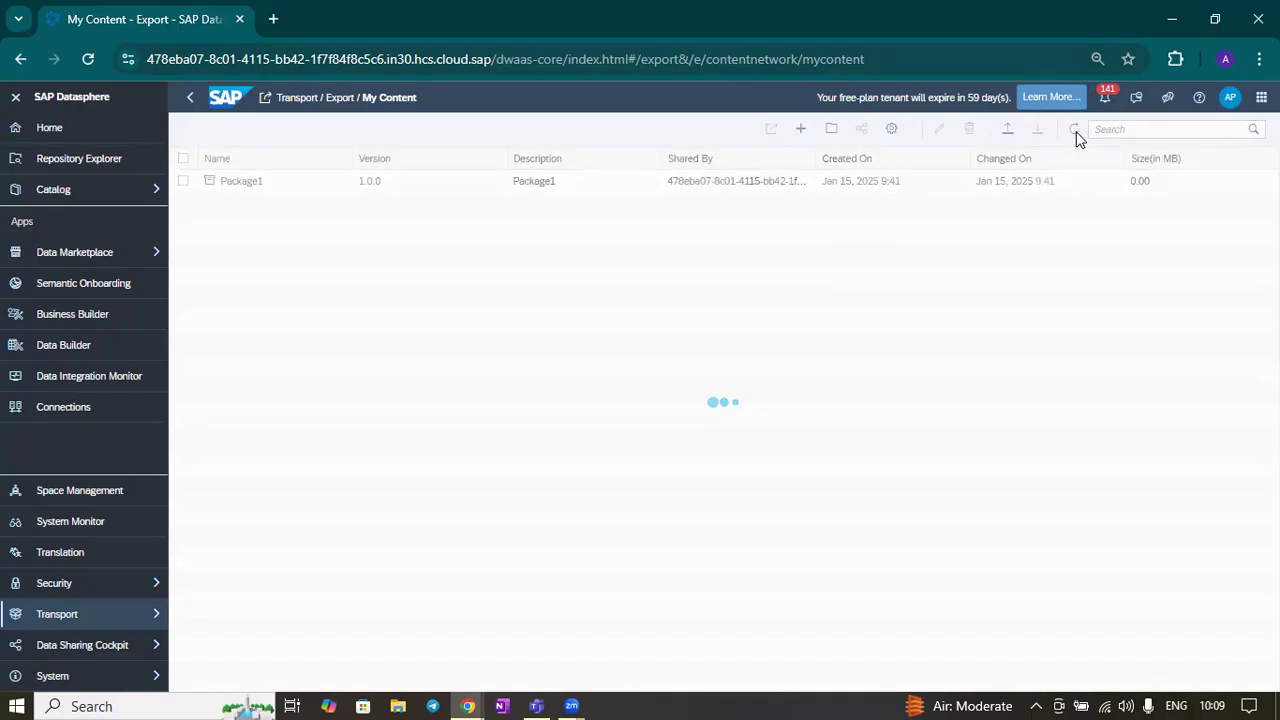
pyautogui.click(1076, 131)
pyautogui.click(1076, 131)
pyautogui.click(1076, 131)
pyautogui.click(1076, 131)
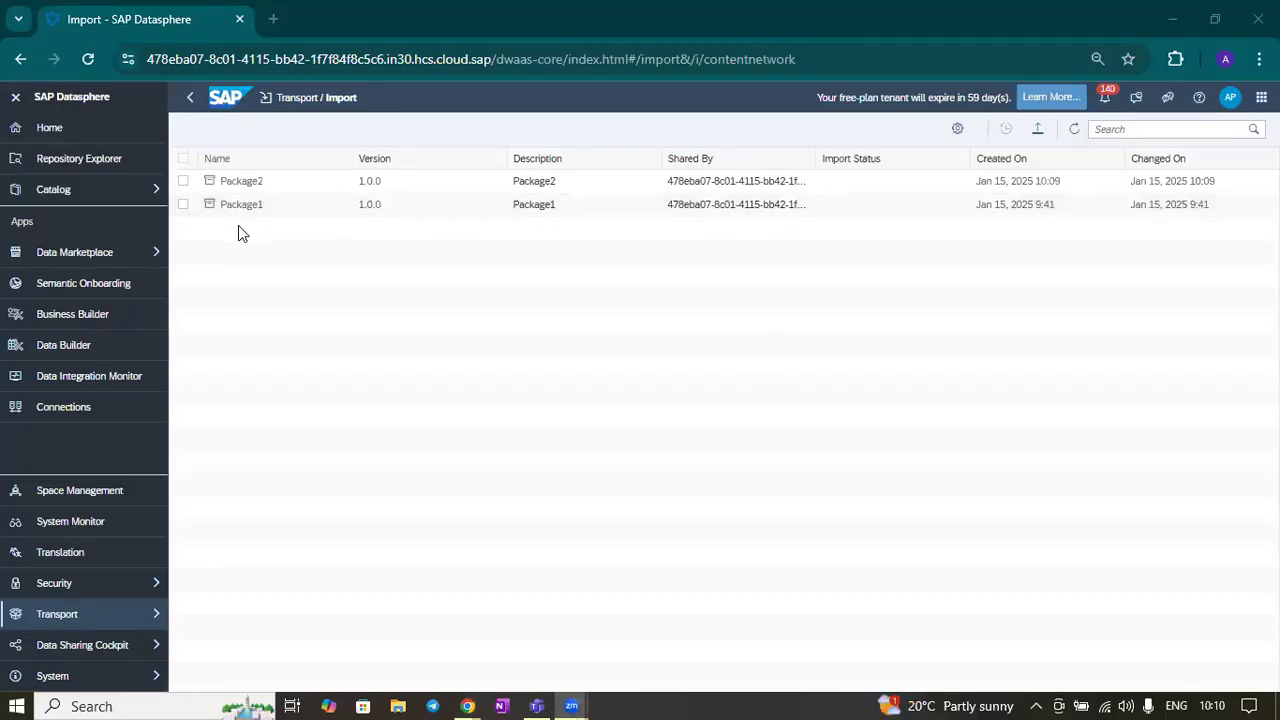
# Open the Package2 export notification and review its export summary before closing it
pyautogui.click(1111, 101)
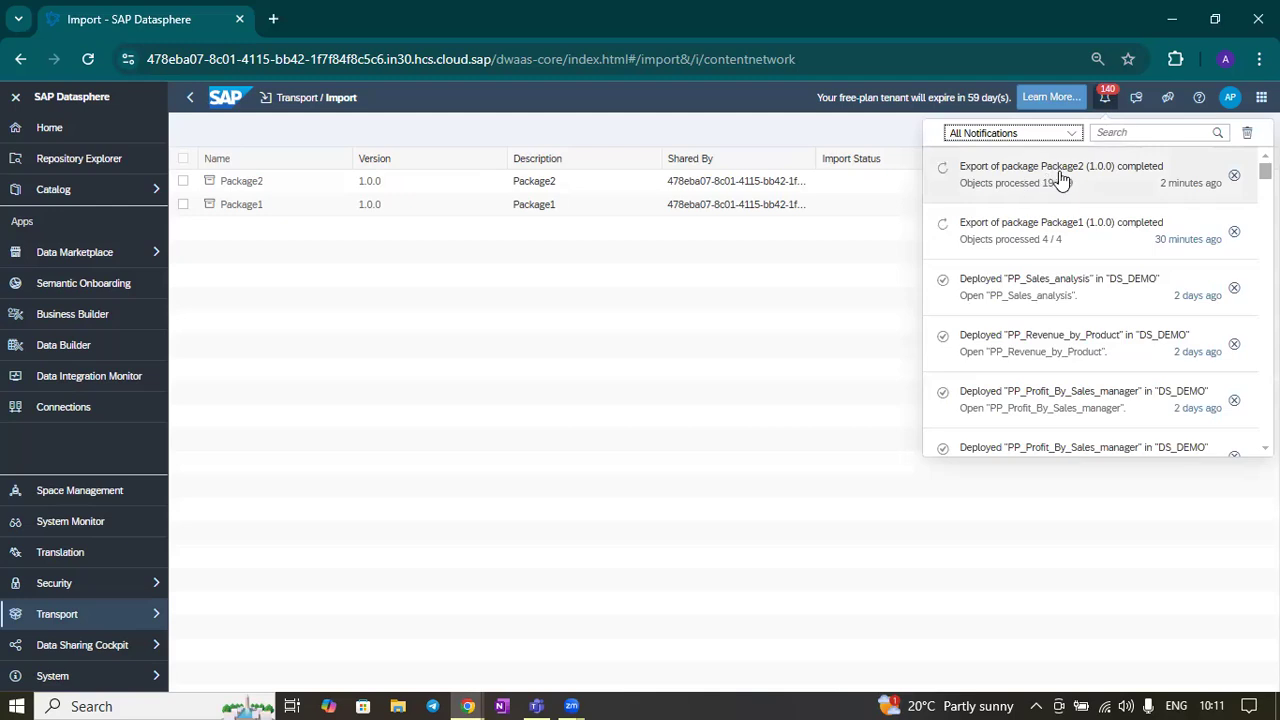
pyautogui.click(1140, 185)
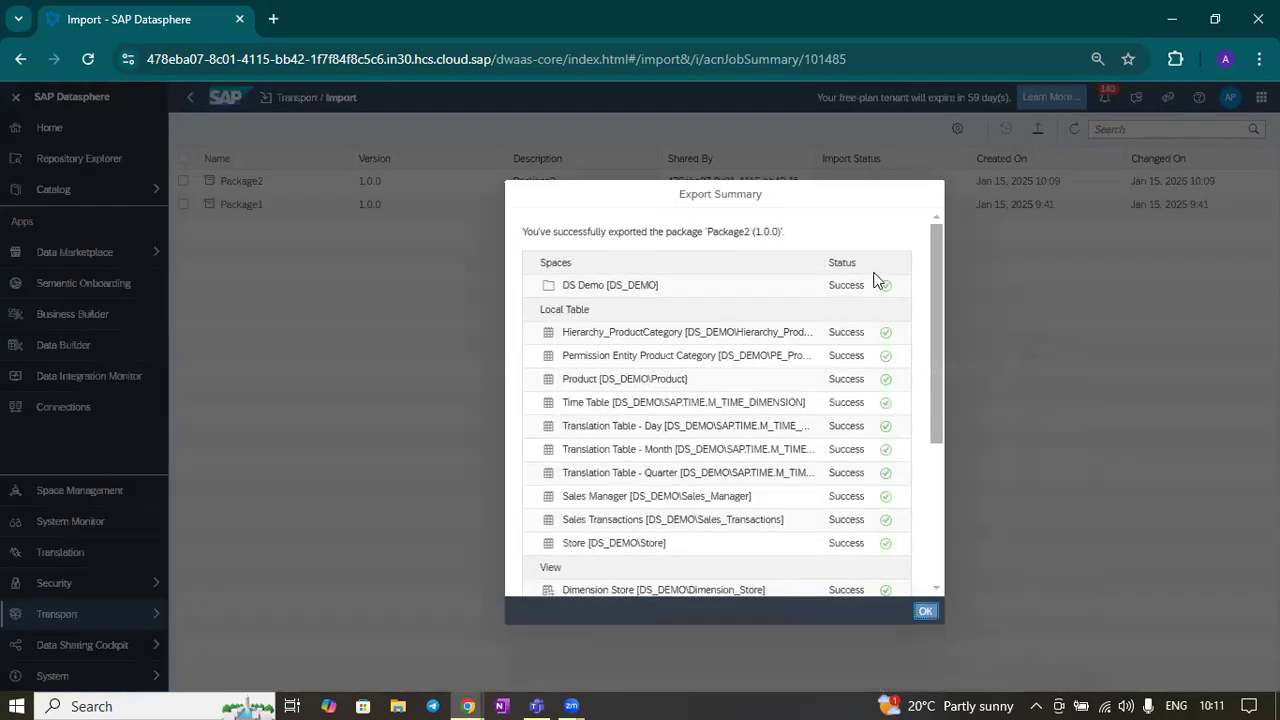
pyautogui.scroll(-3, 886, 325)
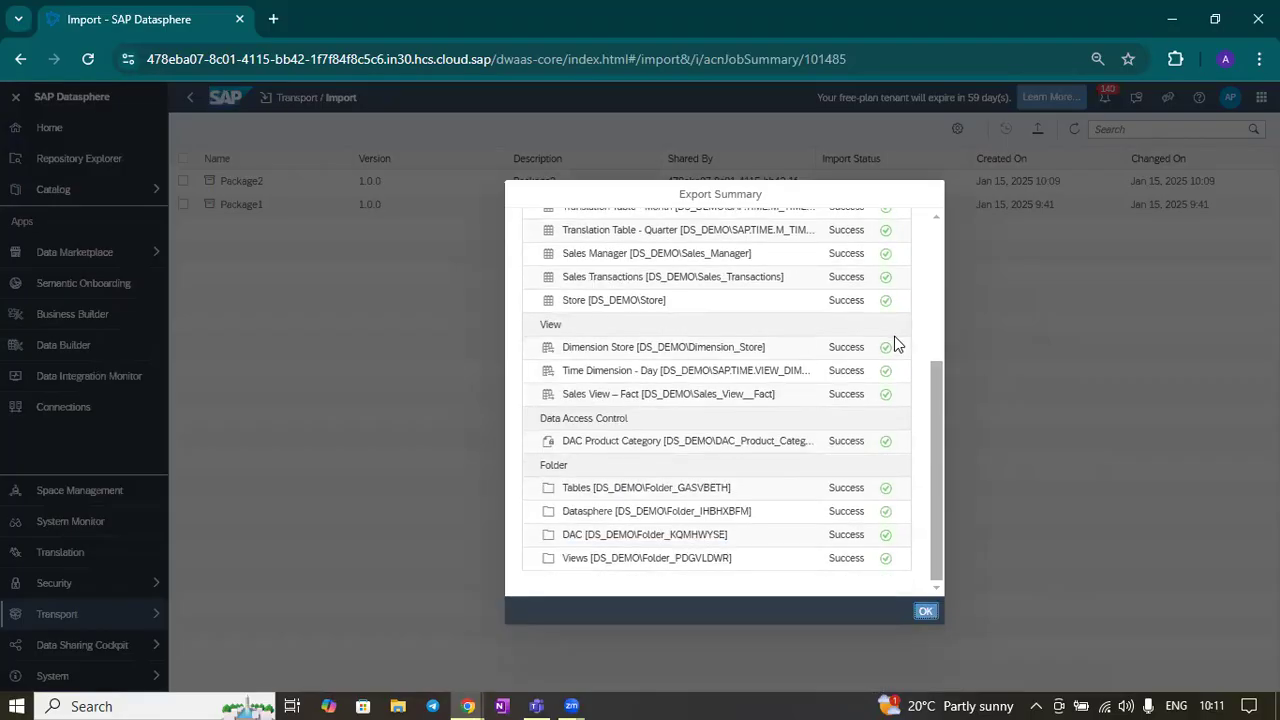
pyautogui.scroll(3, 876, 390)
pyautogui.scroll(-3, 868, 358)
pyautogui.scroll(3, 855, 418)
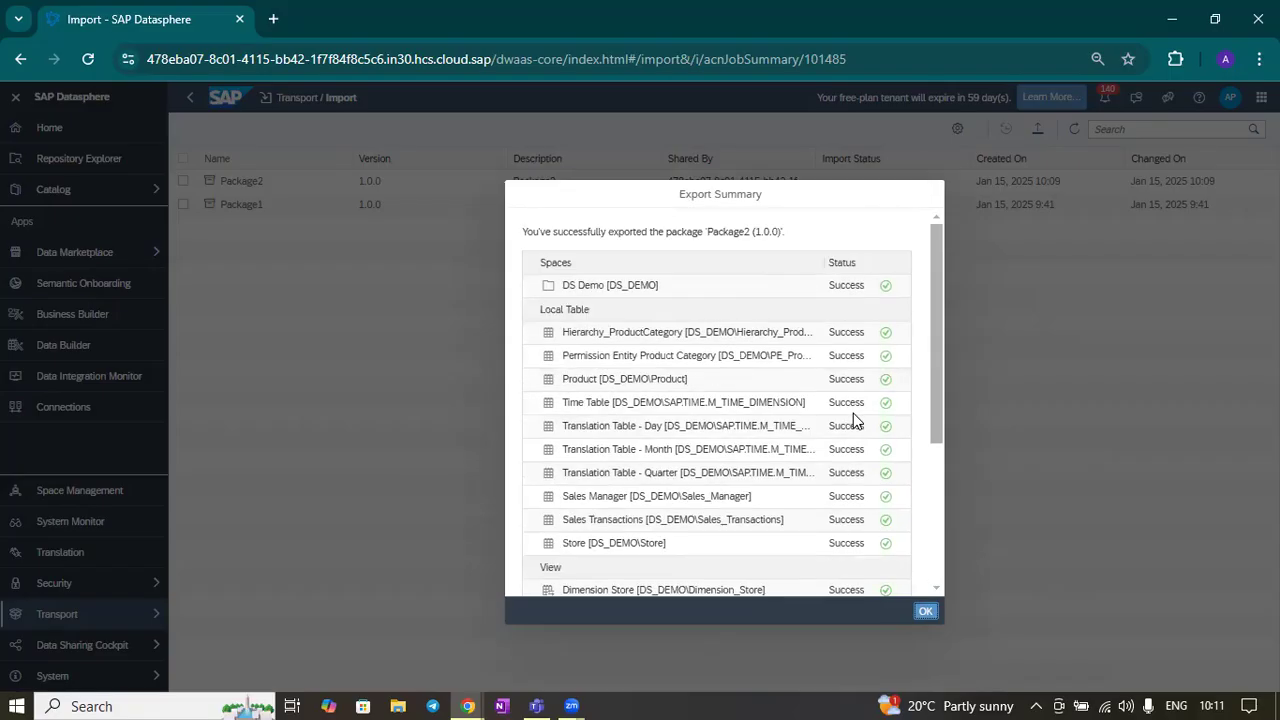
pyautogui.click(923, 611)
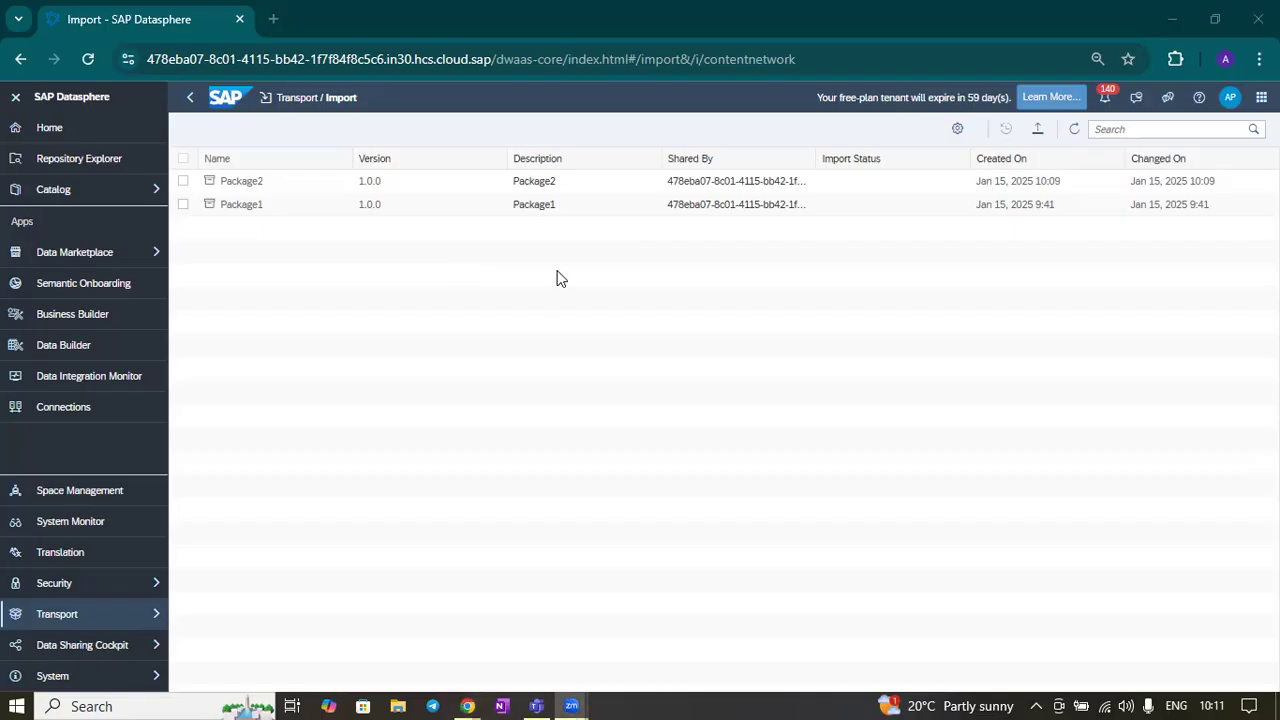
# Switch to the target tenant's browser window and open the Transport Import page
pyautogui.moveTo(478, 700)
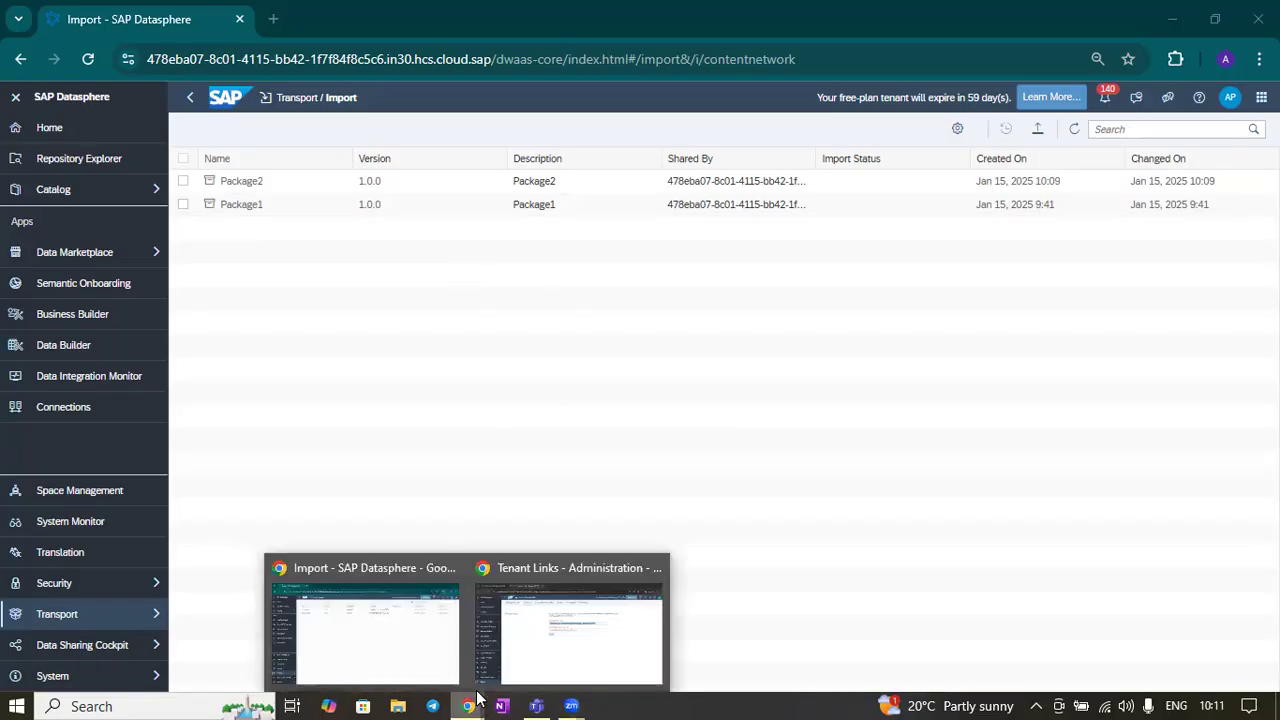
pyautogui.click(567, 655)
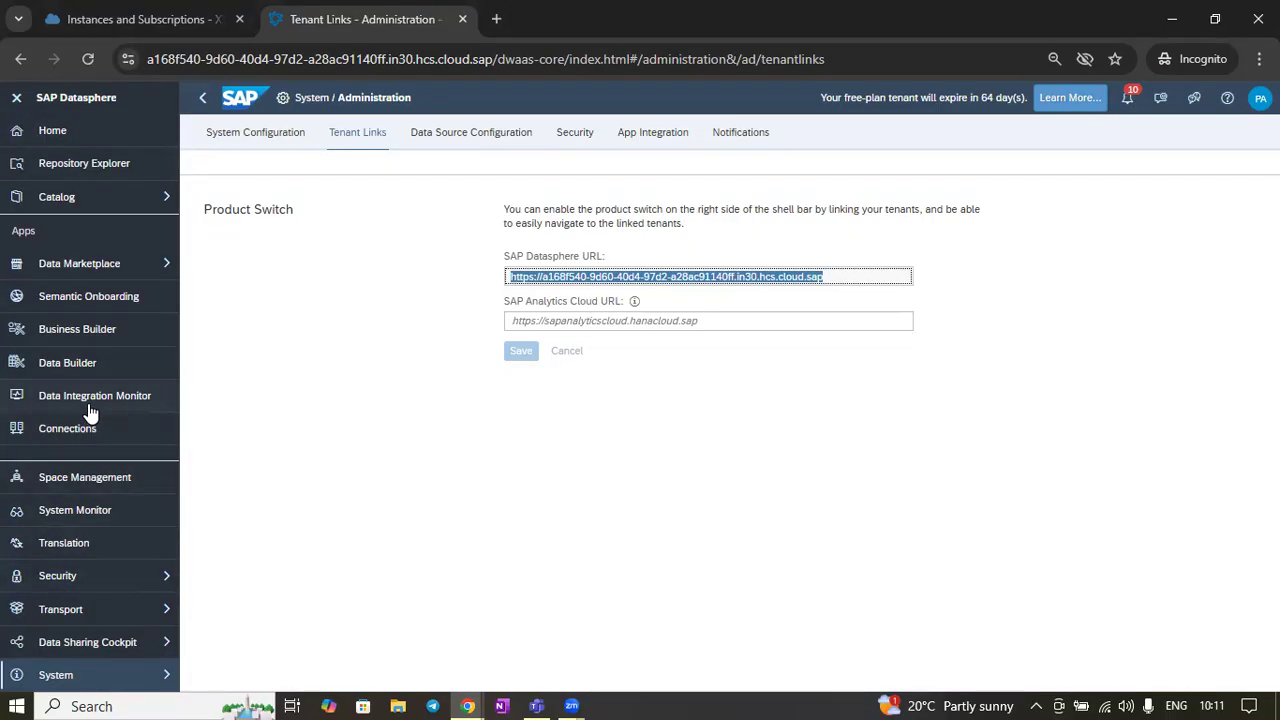
pyautogui.click(86, 368)
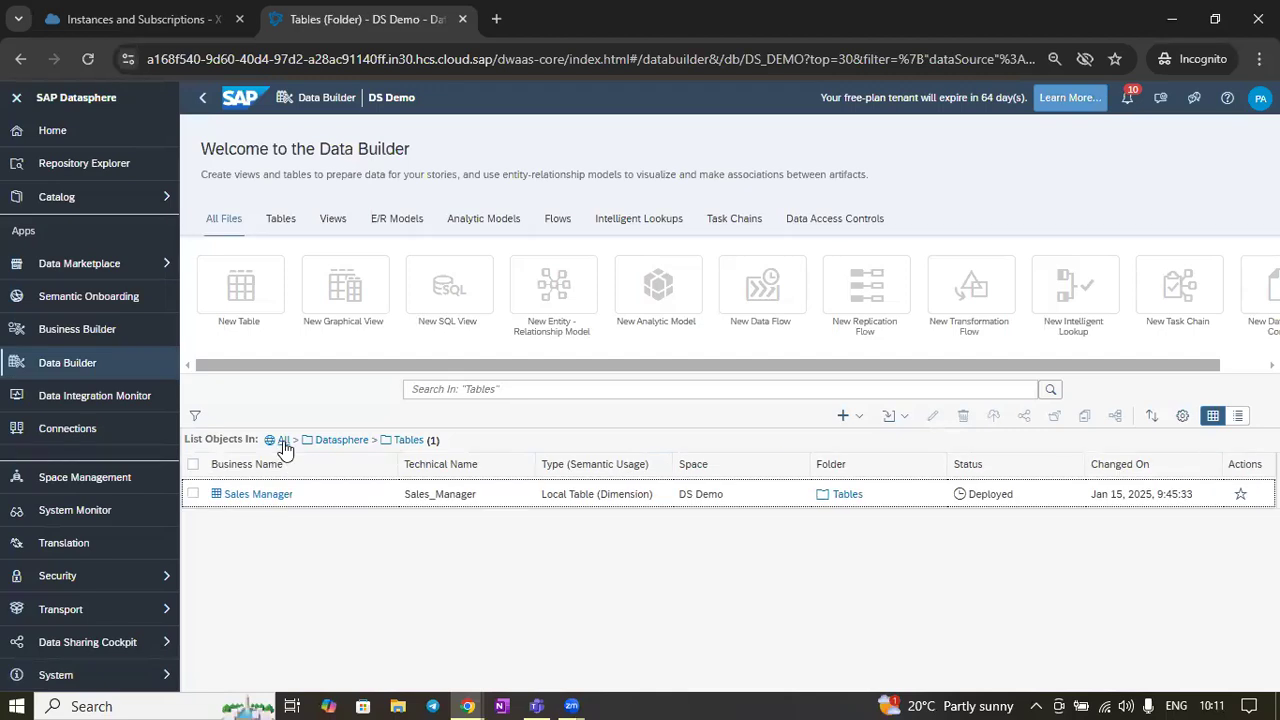
pyautogui.click(283, 441)
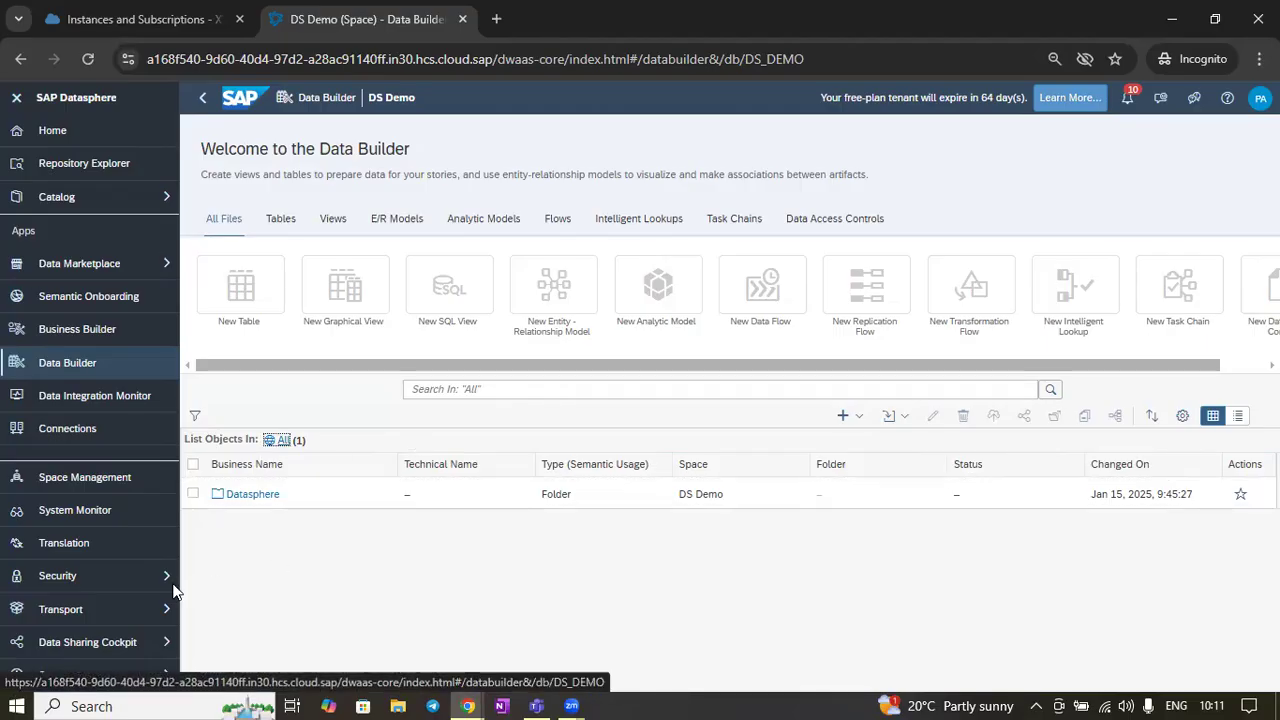
pyautogui.click(109, 622)
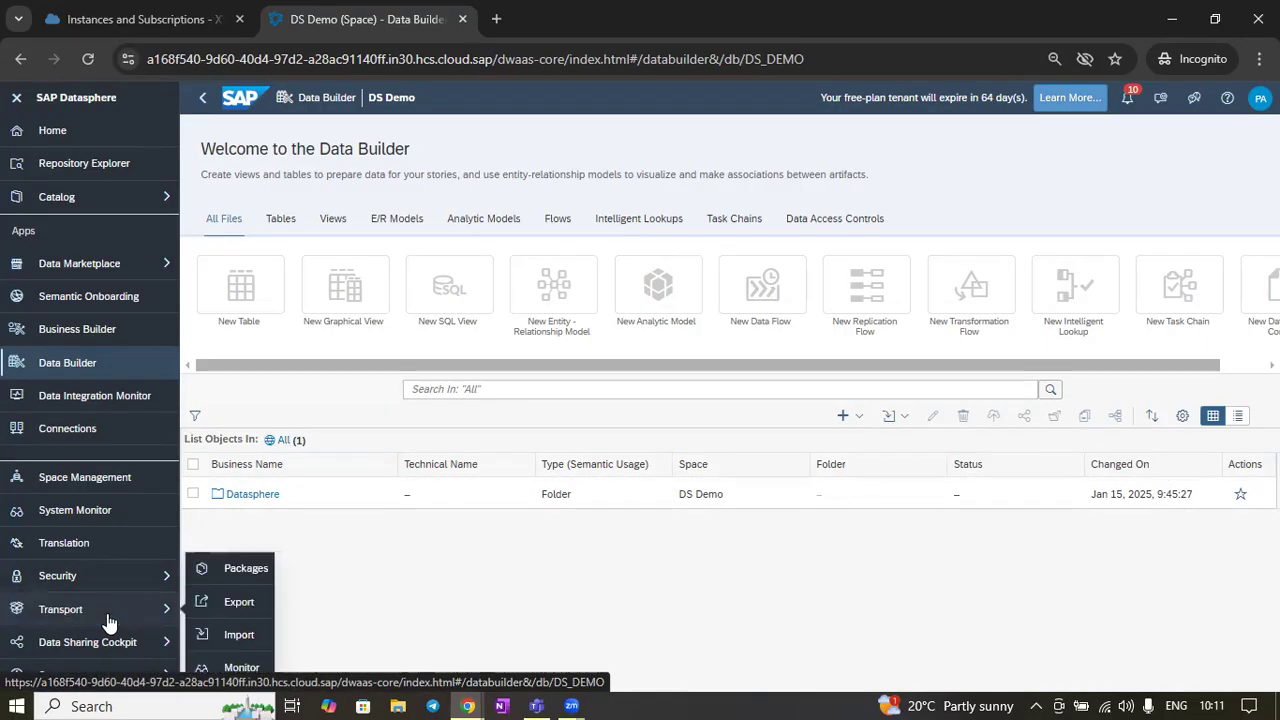
pyautogui.click(238, 635)
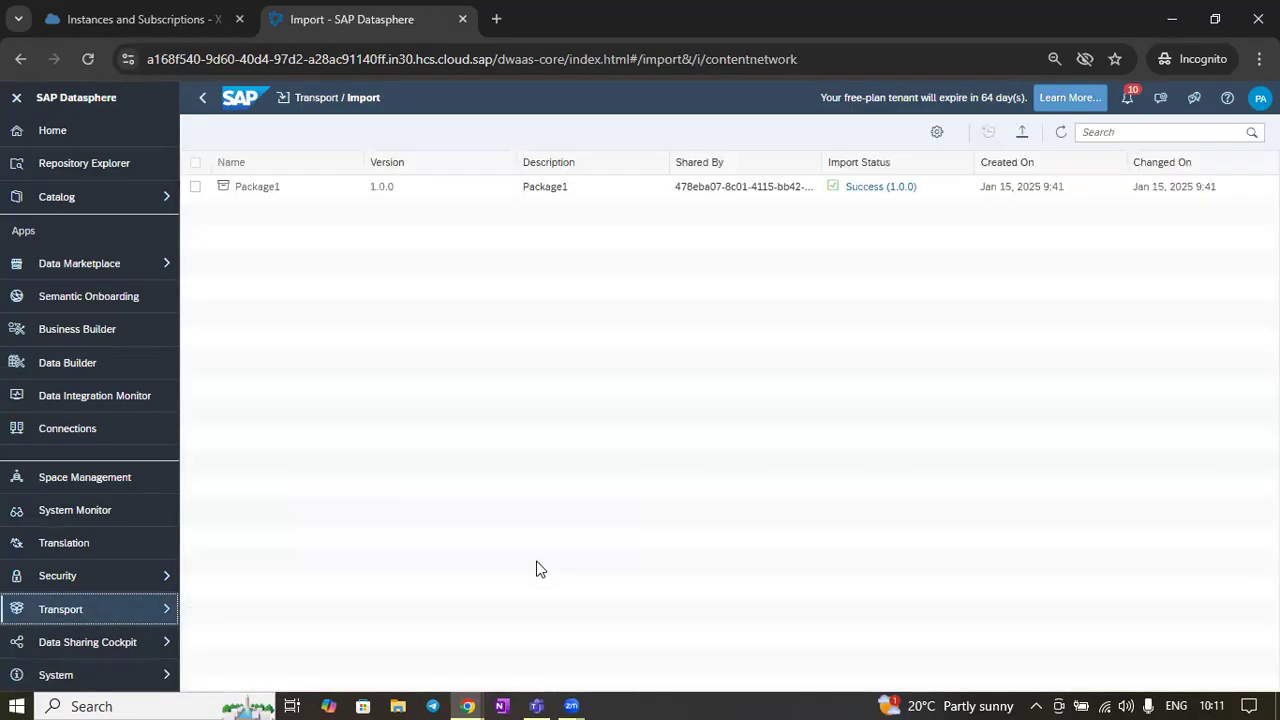
# Confirm the import settings with content shared by all systems enabled, and refresh the import package list
pyautogui.click(936, 133)
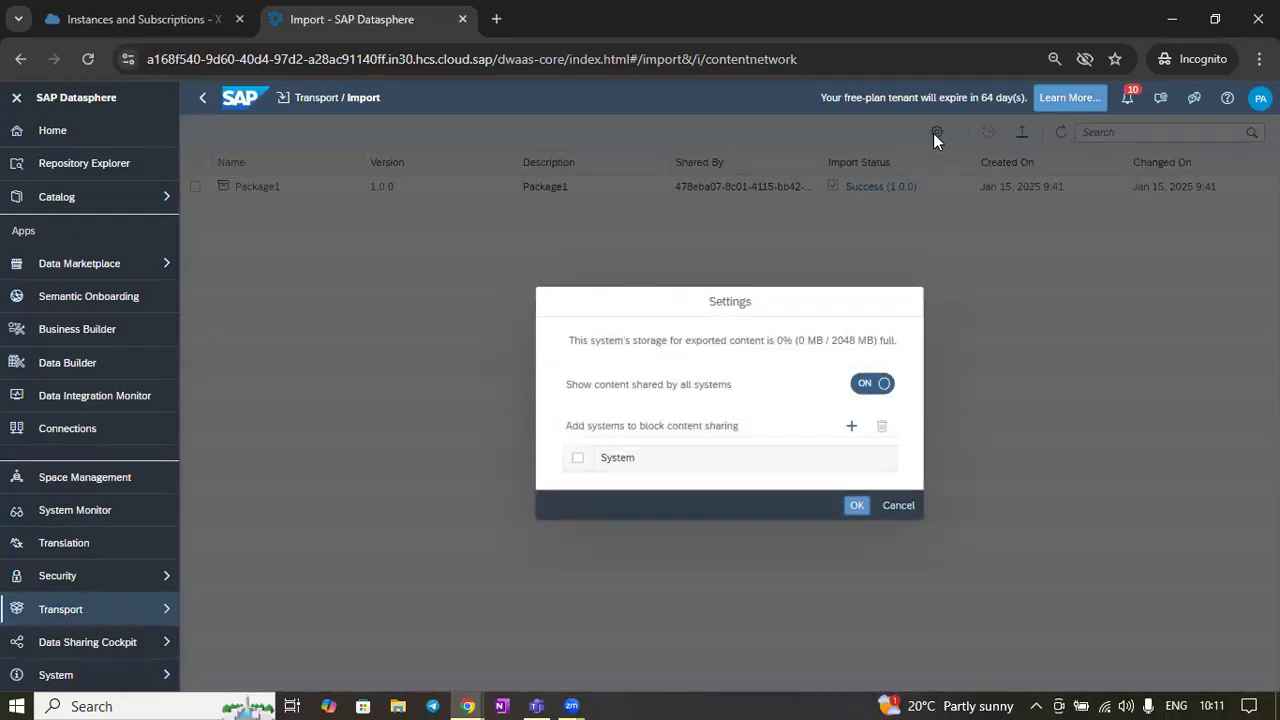
pyautogui.click(855, 507)
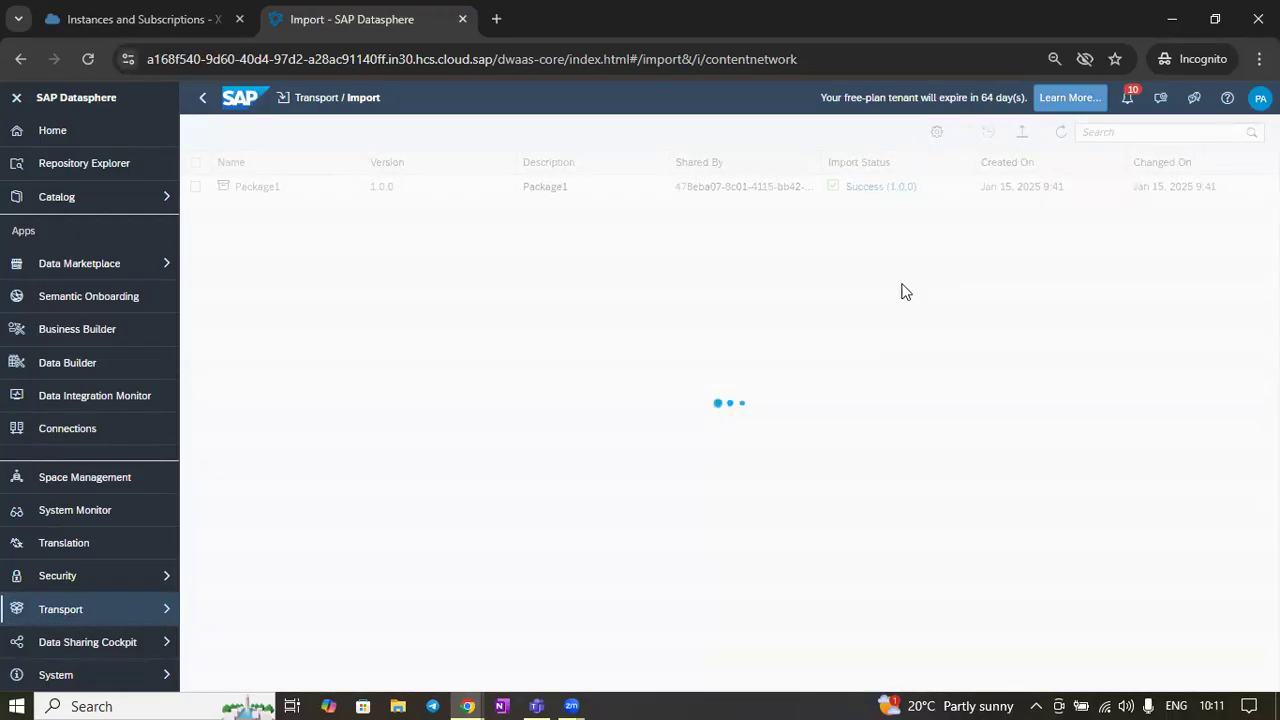
pyautogui.click(1060, 134)
pyautogui.click(1059, 139)
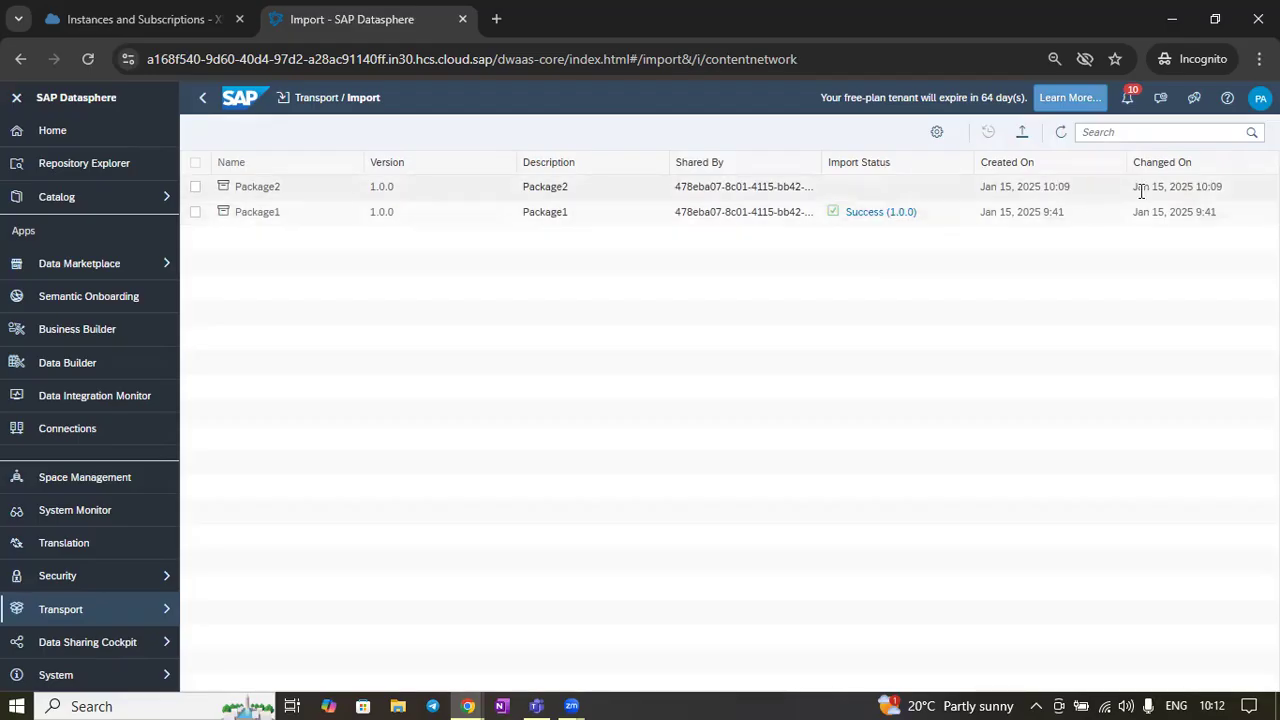
# Open the Package2 import dialog and accept the package's terms and conditions
pyautogui.click(251, 189)
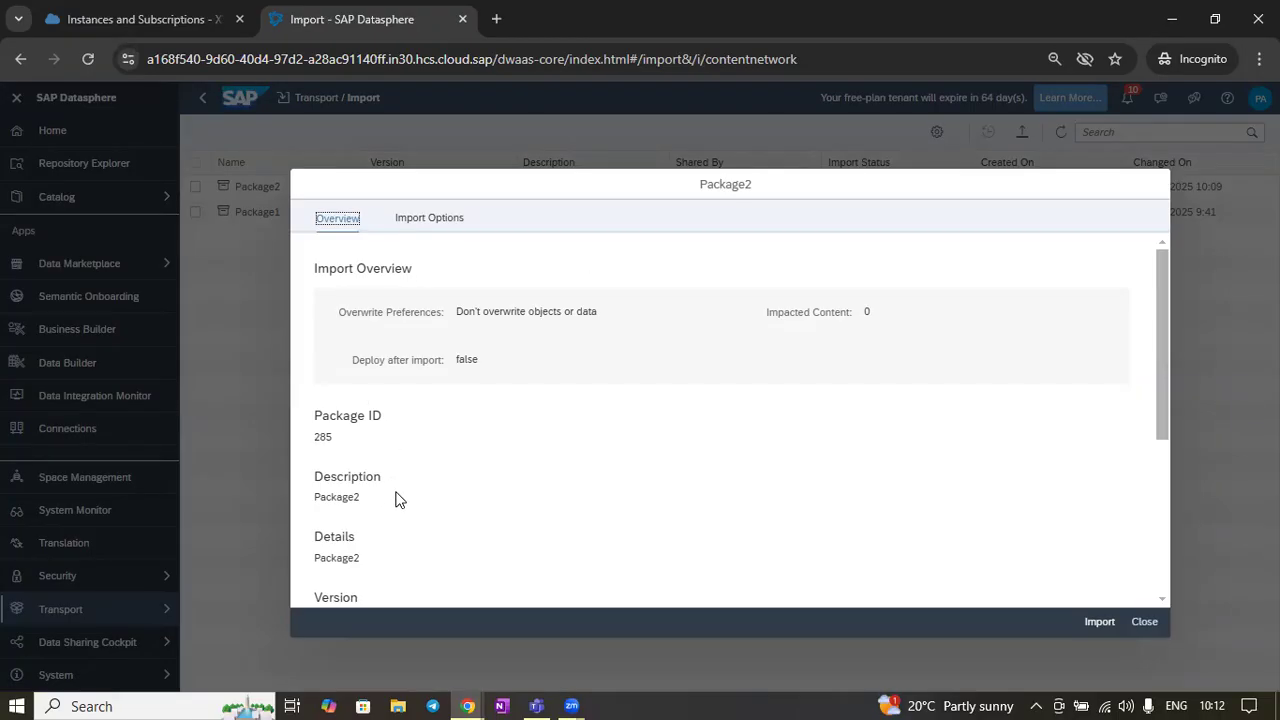
pyautogui.scroll(-3, 395, 499)
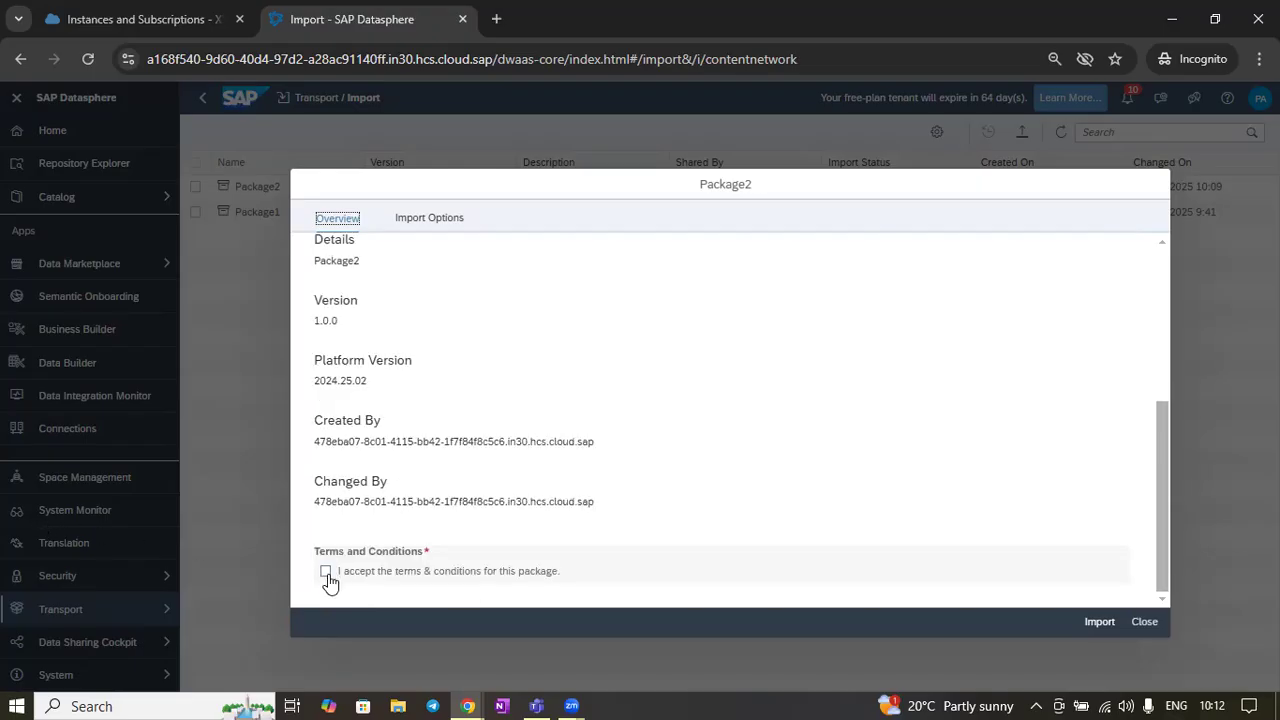
pyautogui.click(326, 572)
# Examine the package overview details, including package ID, version and the creating tenant
pyautogui.scroll(5, 606, 538)
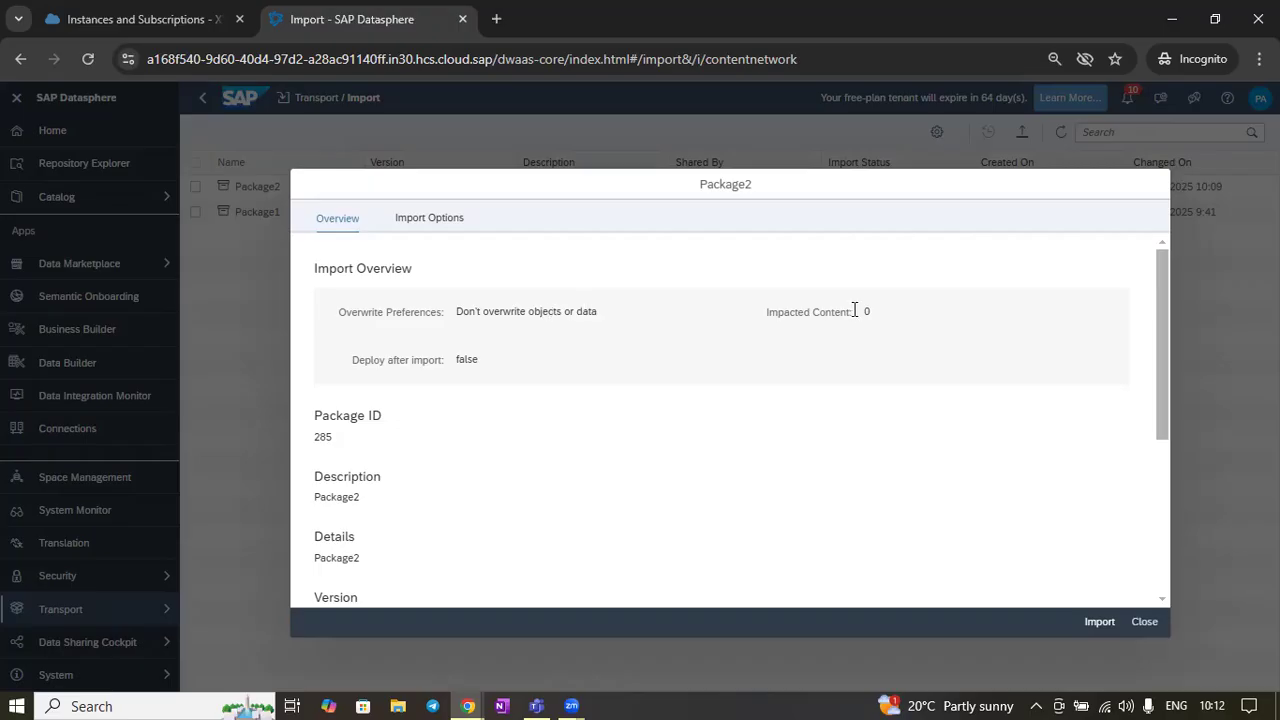
pyautogui.scroll(-5, 508, 420)
pyautogui.scroll(5, 524, 490)
pyautogui.scroll(-5, 576, 398)
pyautogui.scroll(5, 375, 302)
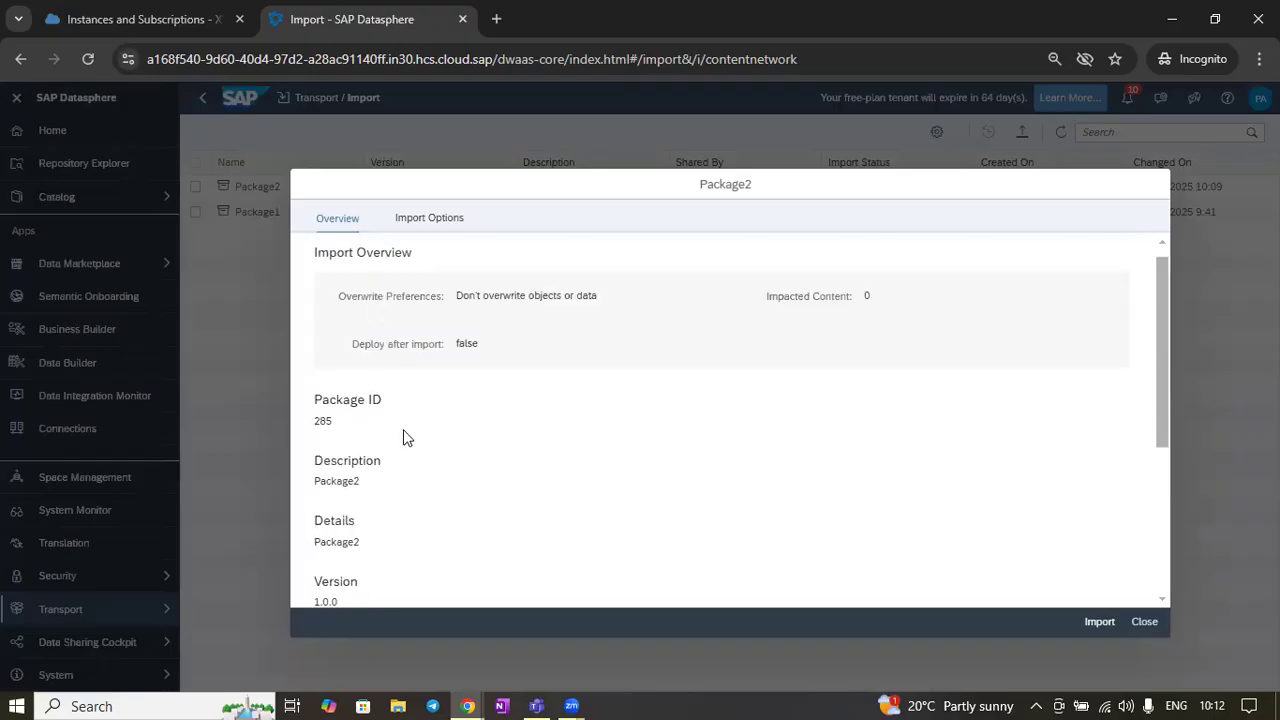
pyautogui.scroll(-1, 401, 422)
pyautogui.scroll(-2, 401, 422)
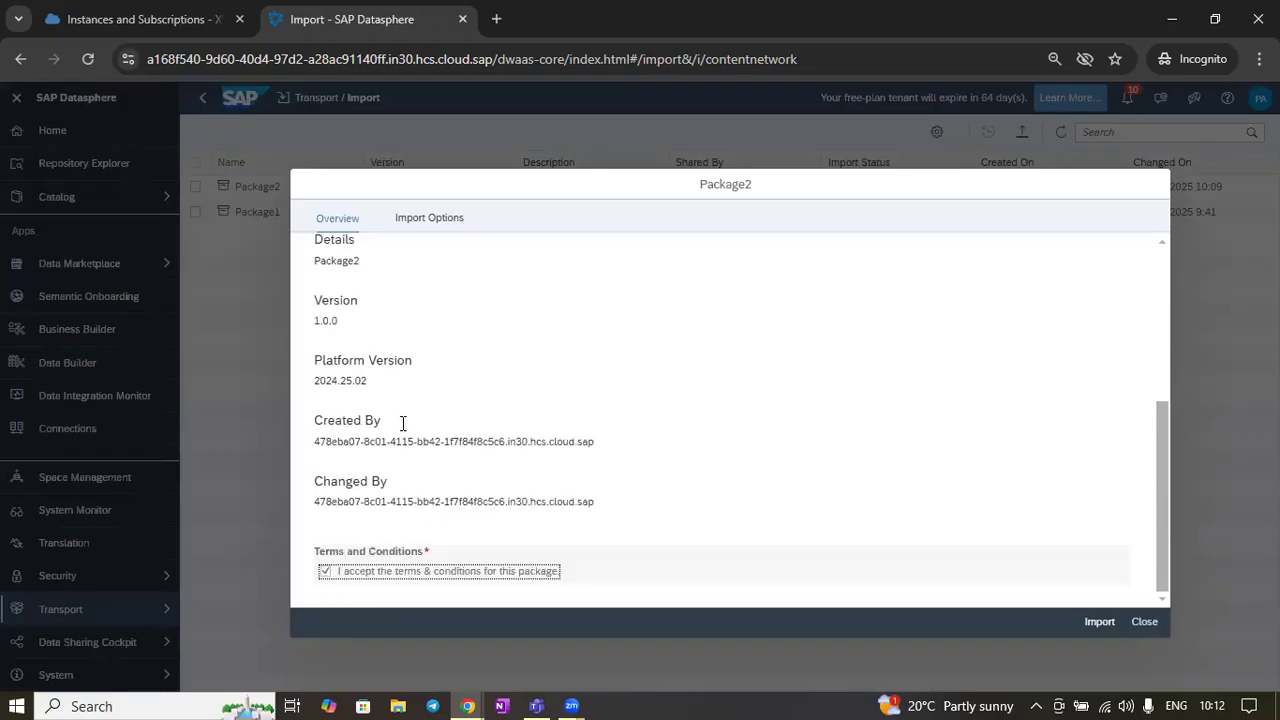
pyautogui.moveTo(316, 442); pyautogui.dragTo(626, 446)
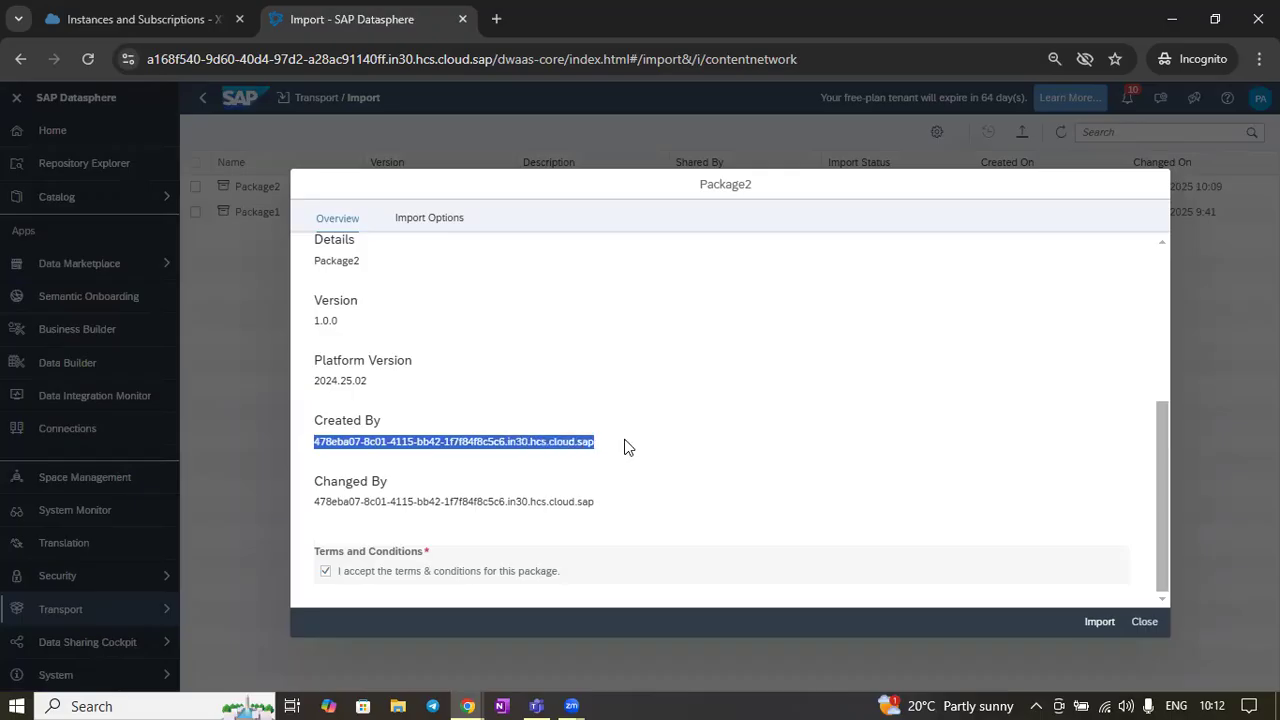
pyautogui.moveTo(592, 502); pyautogui.dragTo(347, 487)
pyautogui.click(608, 424)
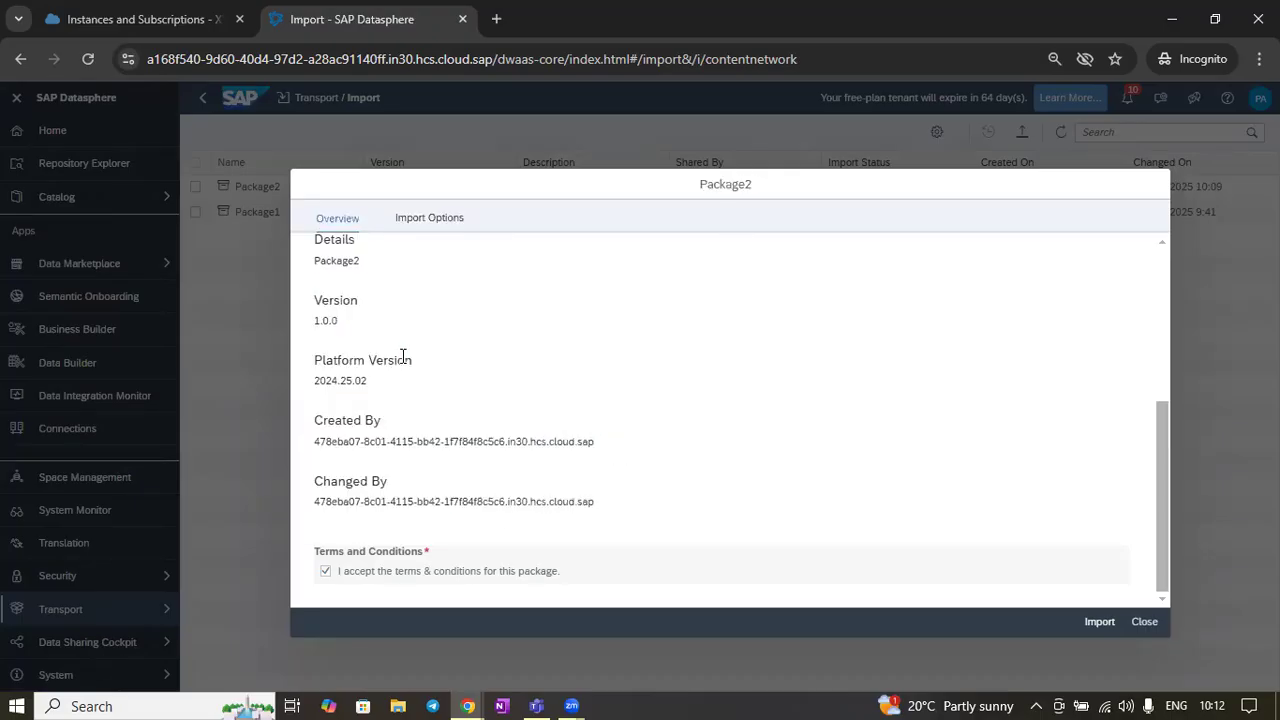
pyautogui.scroll(3, 405, 350)
# Review the import options and the content list of spaces, tables, views and folders in the package
pyautogui.click(432, 219)
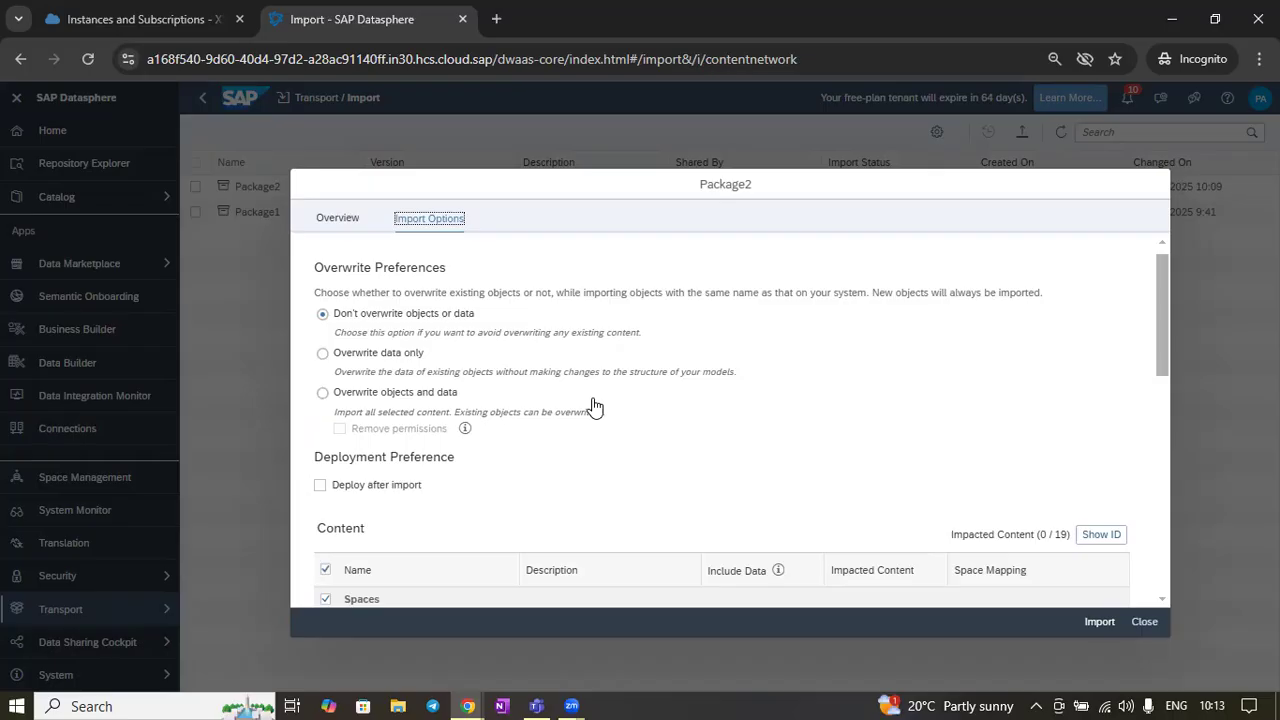
pyautogui.click(335, 217)
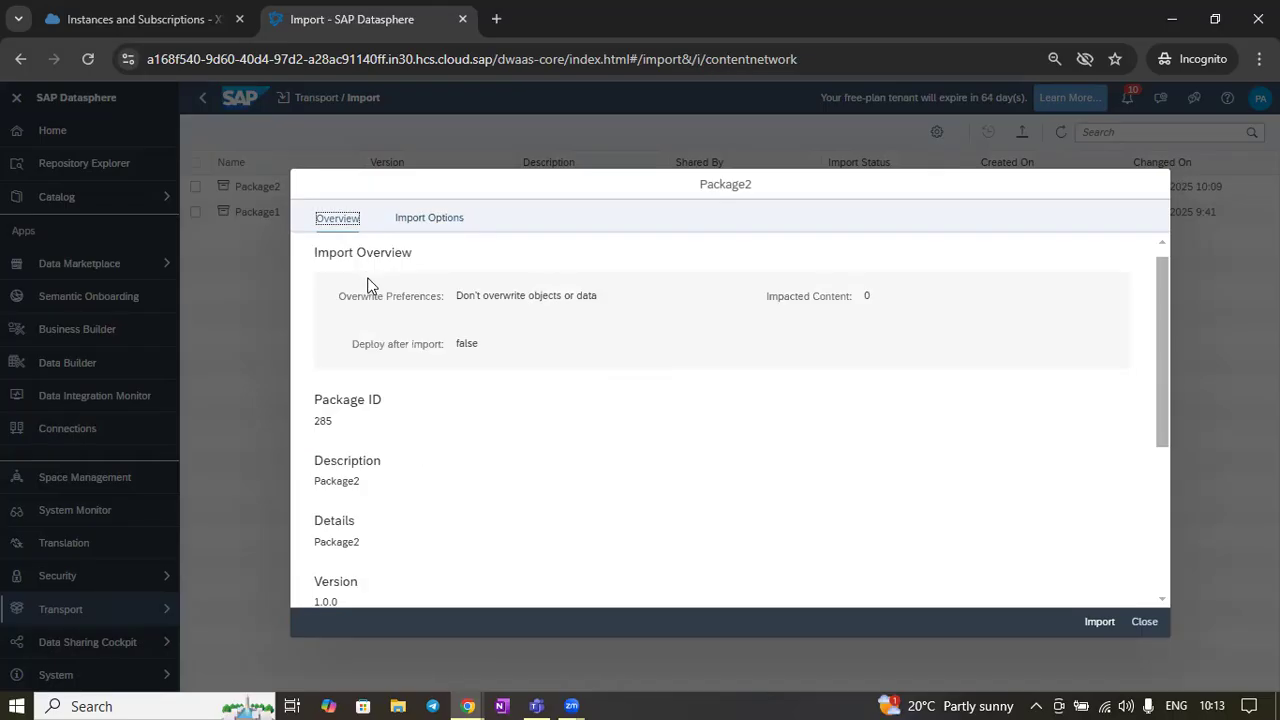
pyautogui.click(437, 224)
pyautogui.scroll(-1, 560, 377)
pyautogui.scroll(1, 560, 377)
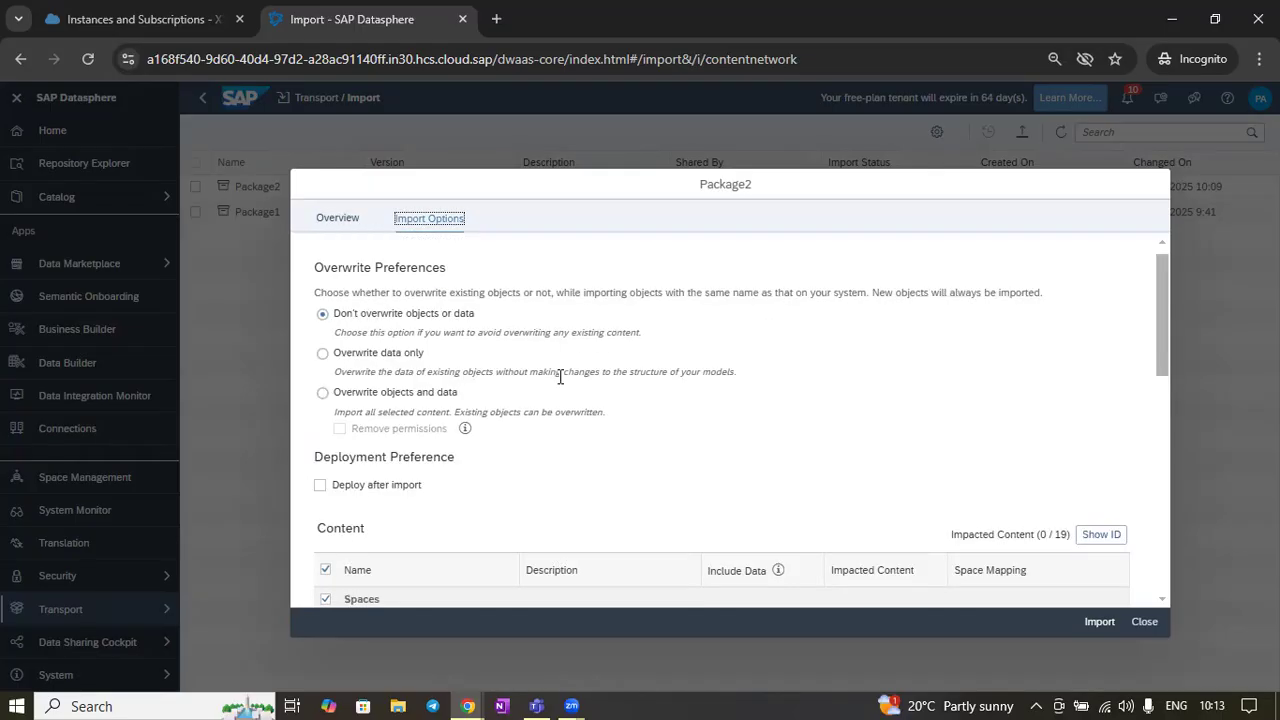
pyautogui.scroll(-8, 747, 370)
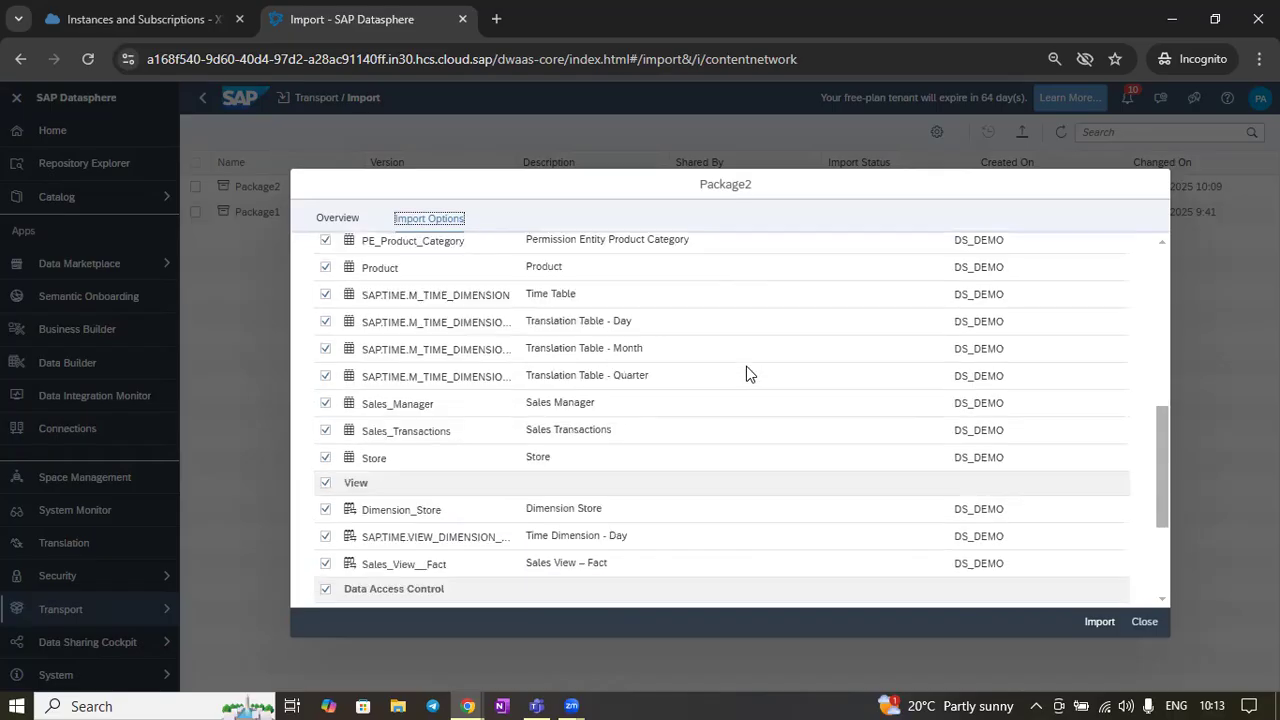
pyautogui.scroll(8, 747, 370)
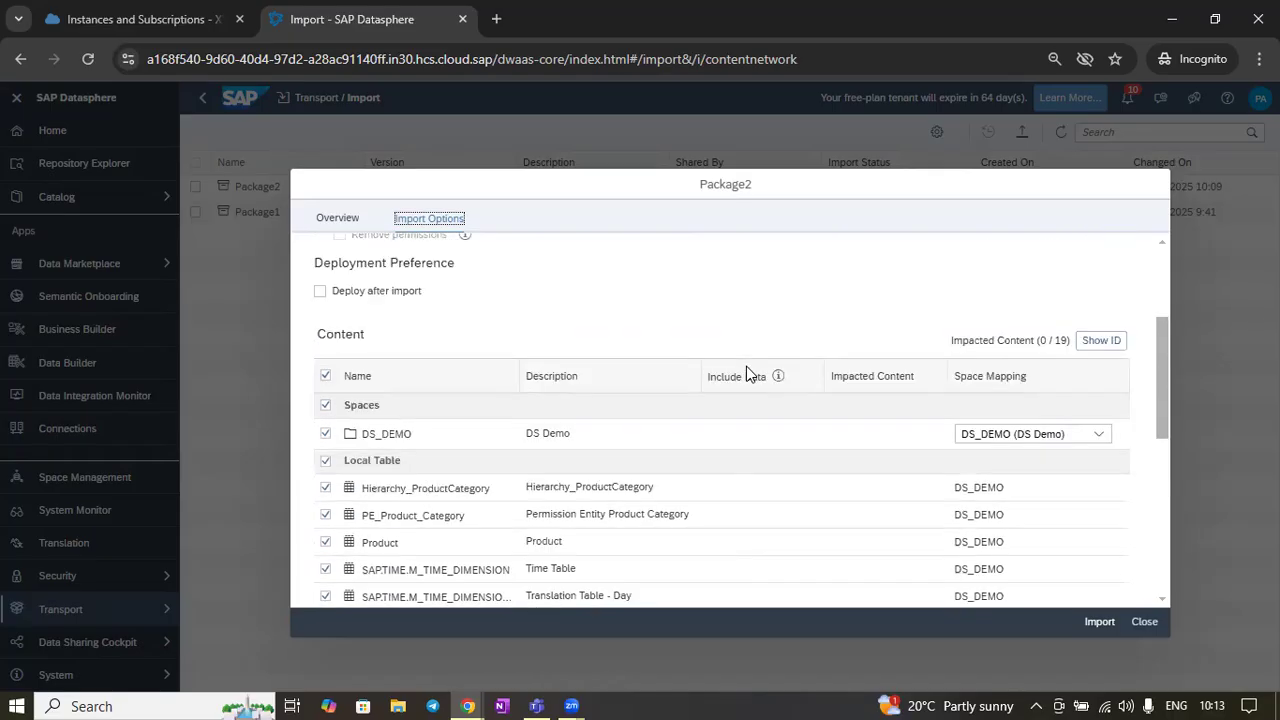
pyautogui.scroll(1, 746, 370)
pyautogui.scroll(-5, 746, 370)
pyautogui.scroll(5, 746, 370)
pyautogui.scroll(-3, 746, 370)
pyautogui.scroll(3, 748, 375)
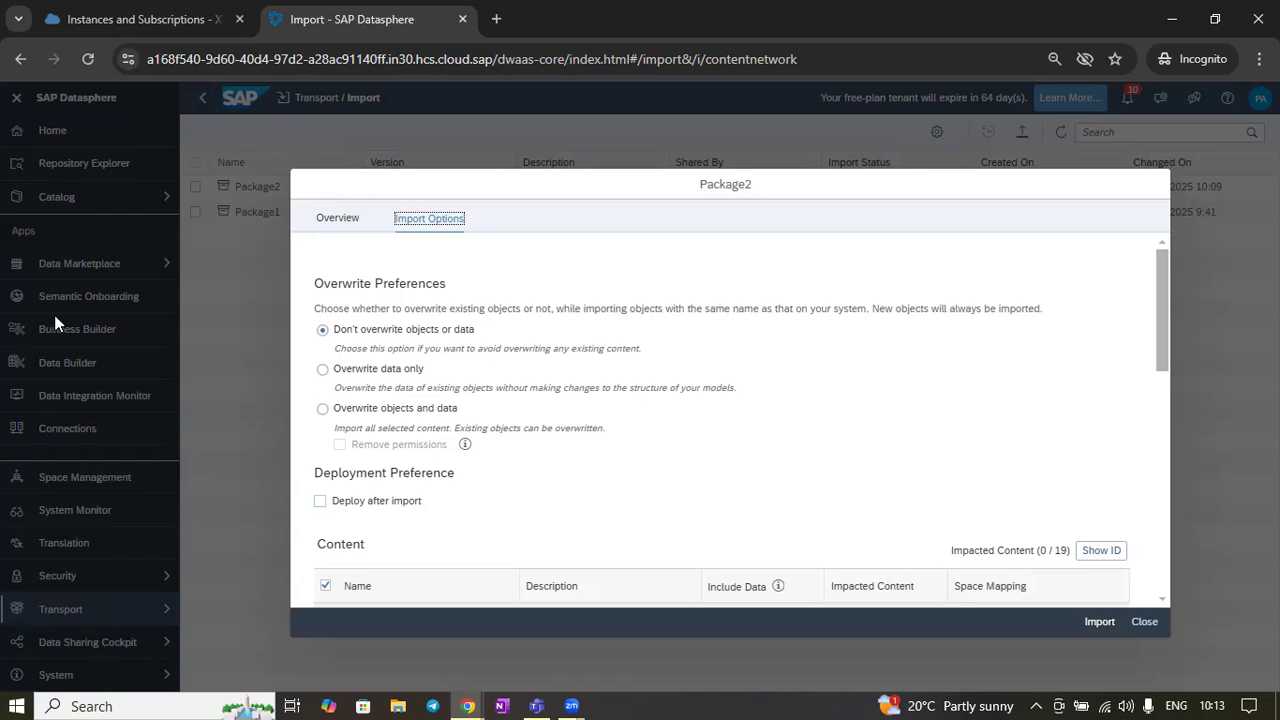
# Enable deploy after import and set the overwrite preference to overwrite objects and data
pyautogui.click(320, 502)
pyautogui.scroll(-3, 766, 410)
pyautogui.scroll(-5, 768, 411)
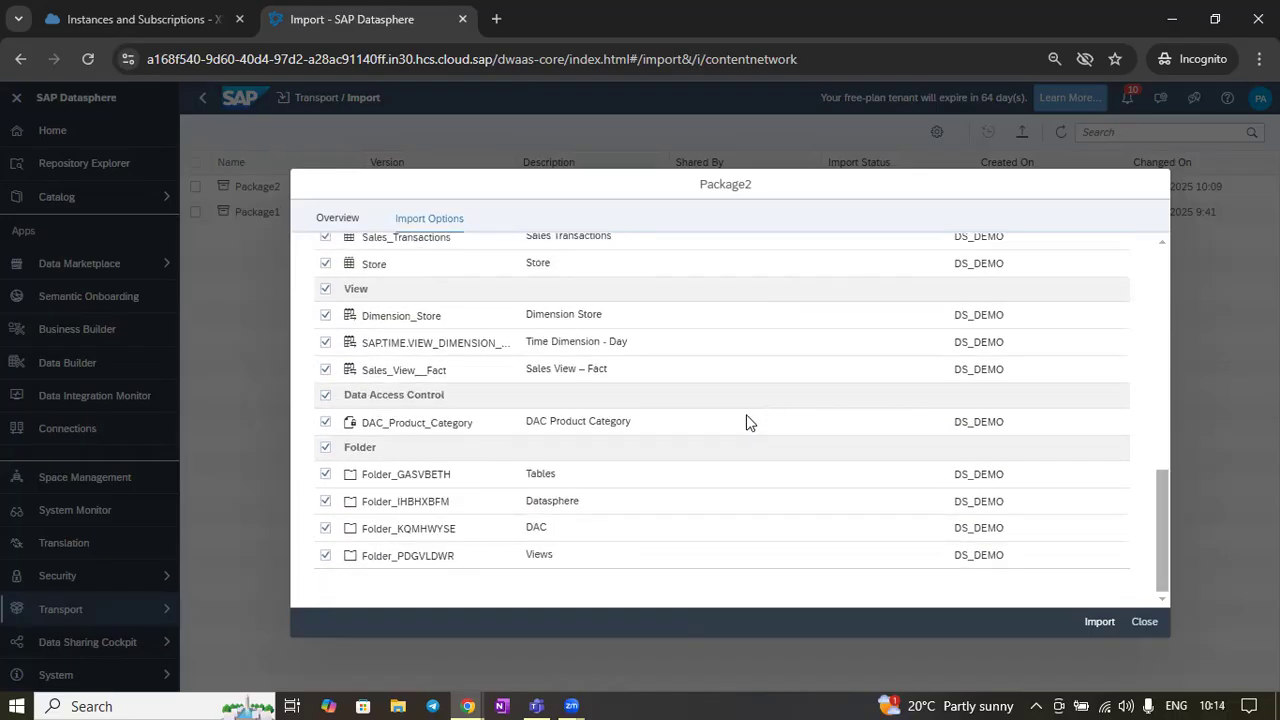
pyautogui.scroll(4, 746, 422)
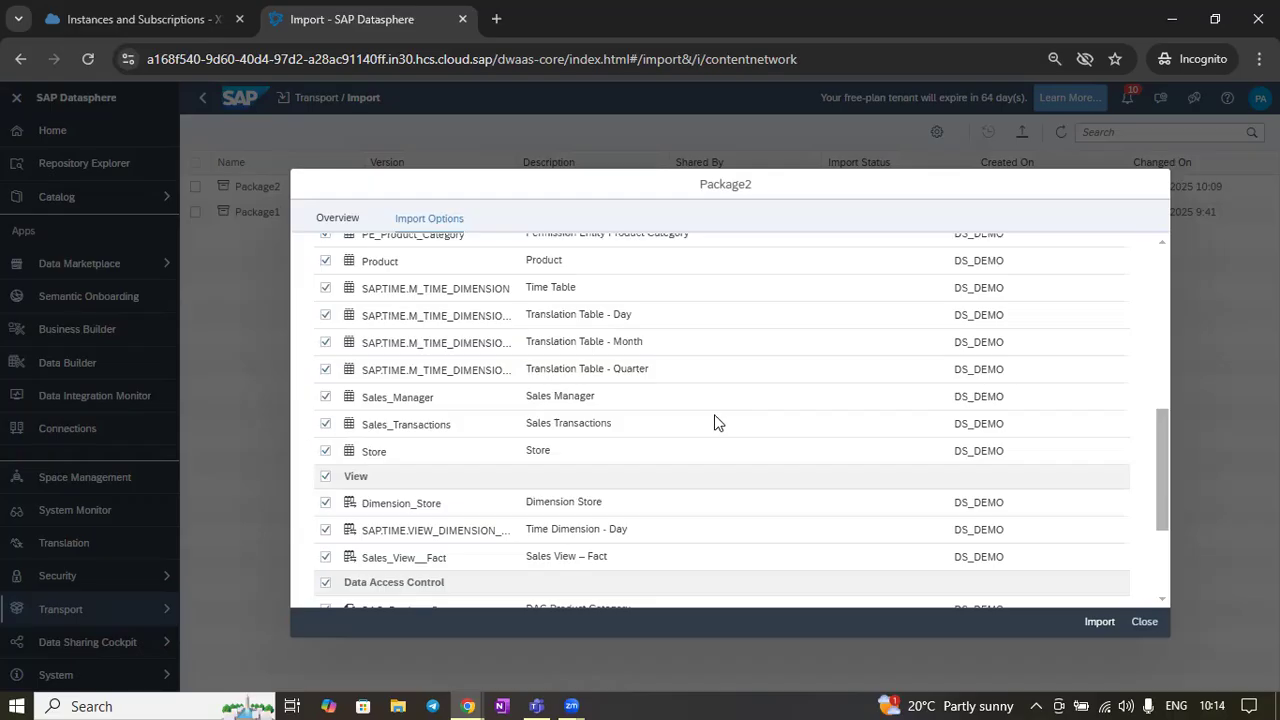
pyautogui.scroll(8, 712, 423)
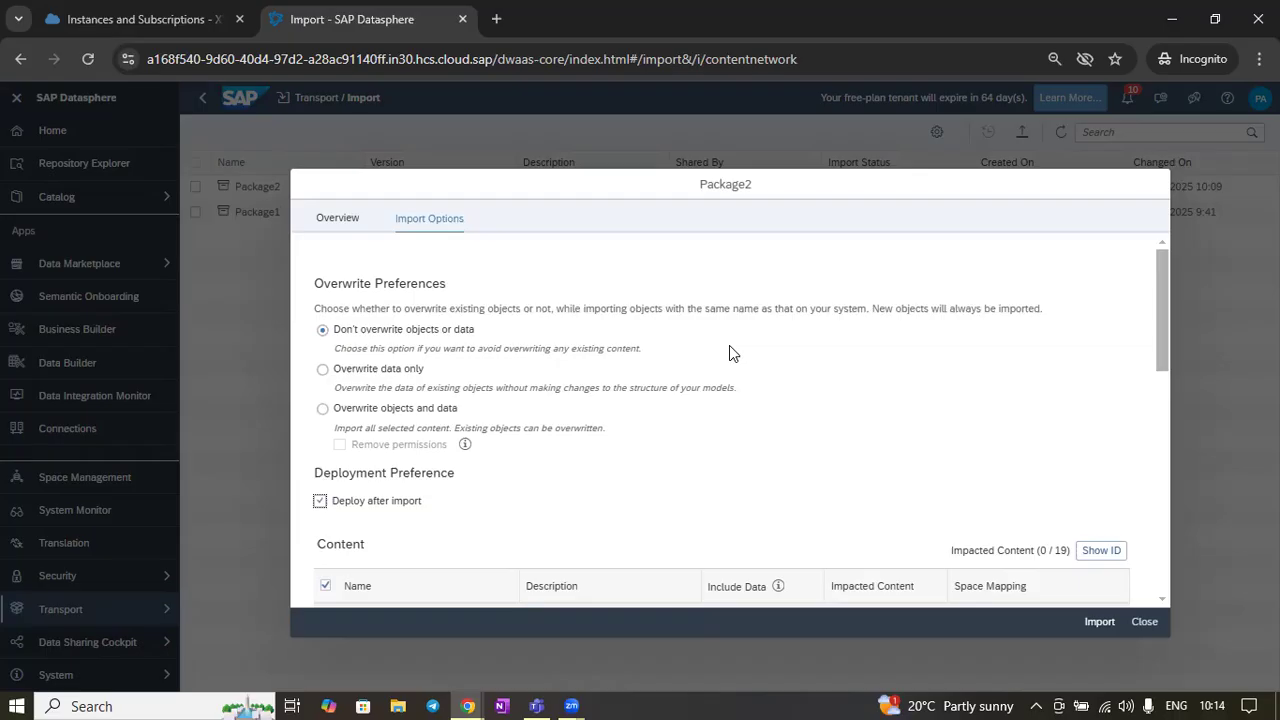
pyautogui.scroll(-10, 729, 350)
pyautogui.scroll(6, 750, 488)
pyautogui.scroll(3, 750, 494)
pyautogui.click(323, 410)
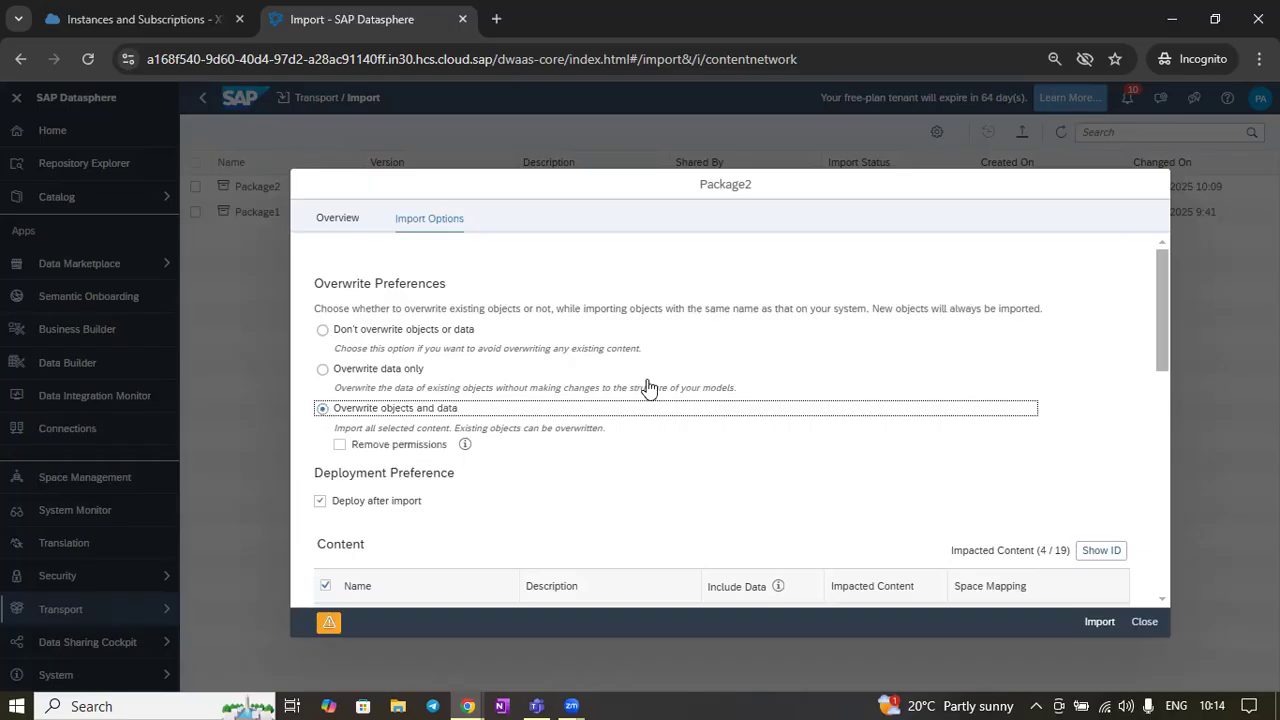
# Inspect the content list for objects flagged as impacted content
pyautogui.scroll(-10, 648, 388)
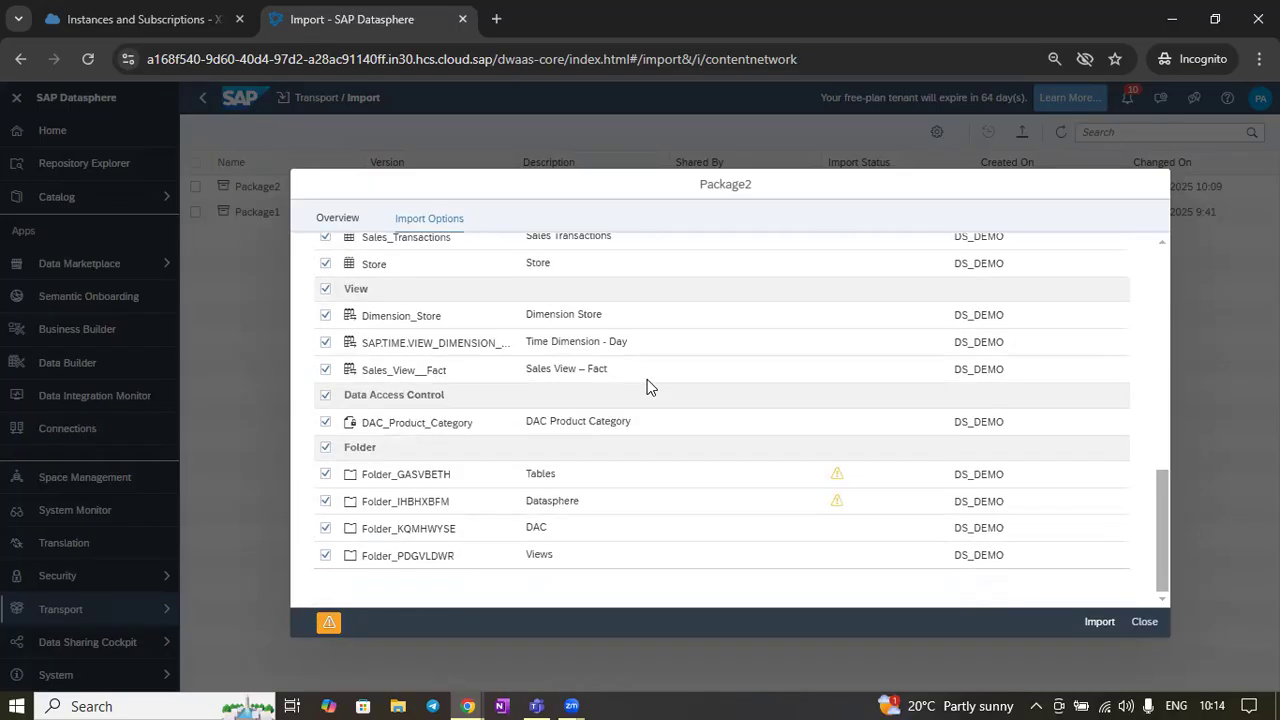
pyautogui.scroll(7, 648, 388)
pyautogui.scroll(2, 648, 386)
pyautogui.scroll(-5, 688, 390)
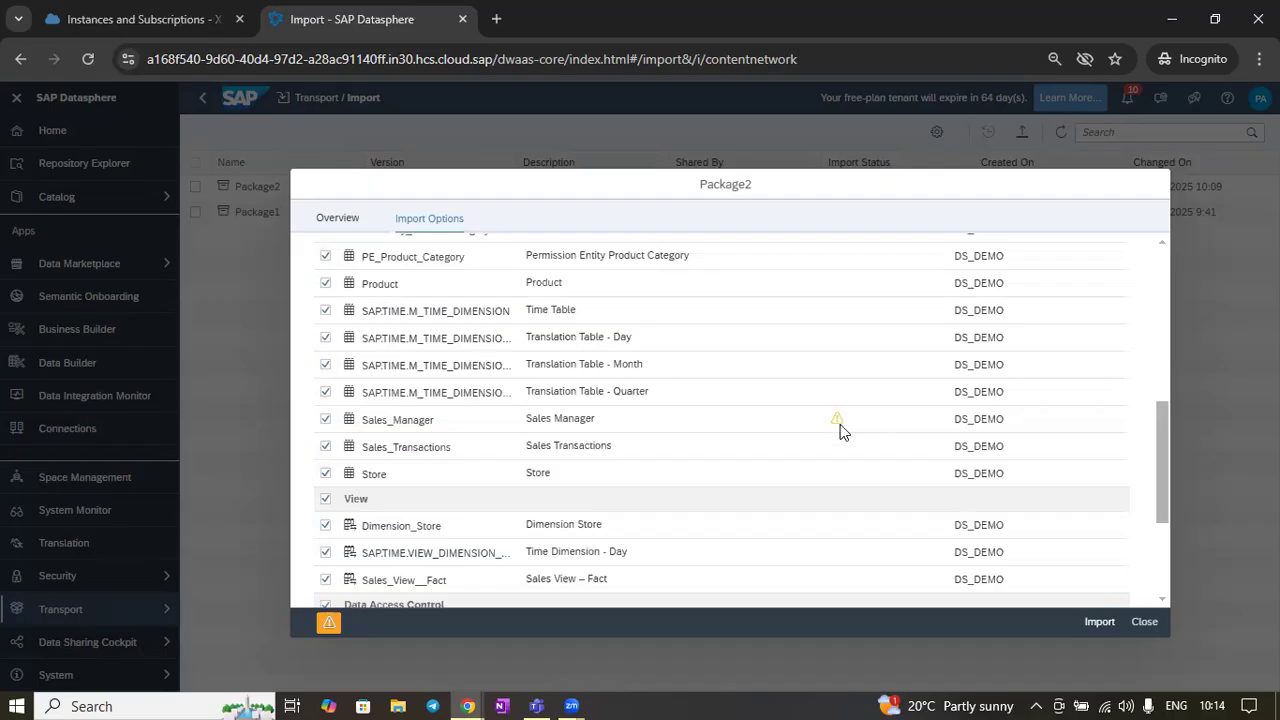
pyautogui.moveTo(836, 422)
pyautogui.scroll(5, 846, 340)
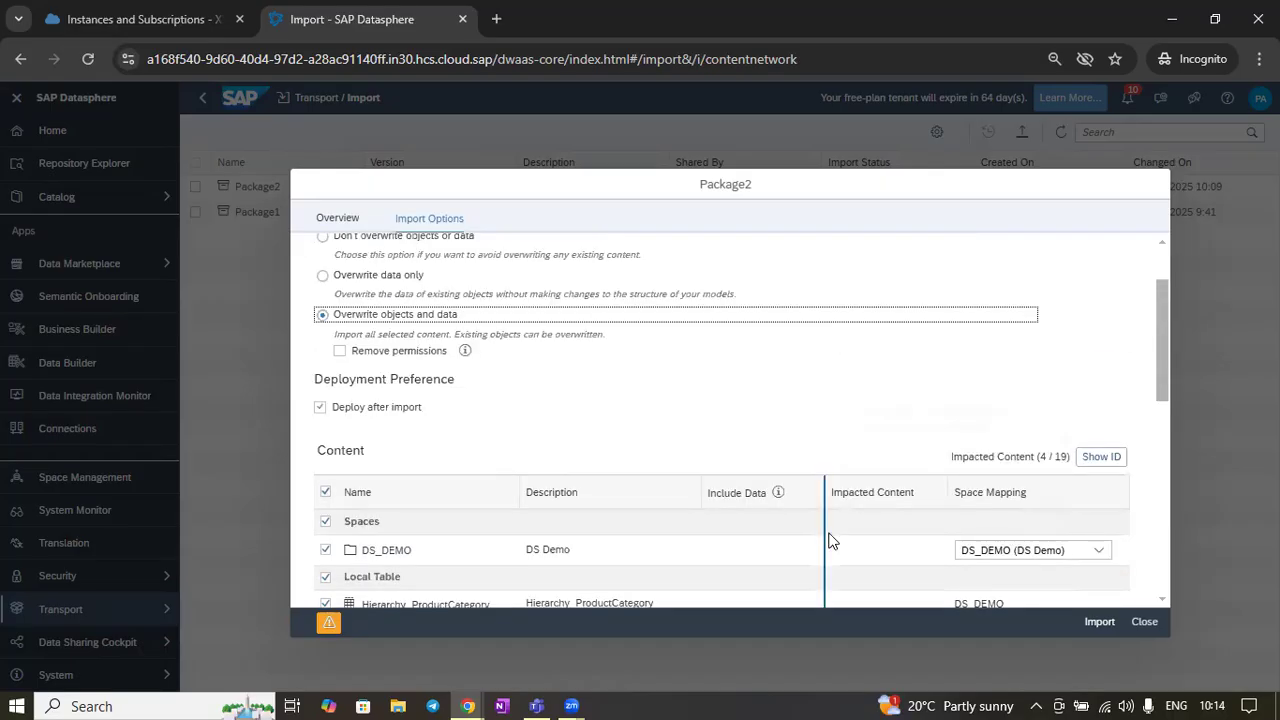
pyautogui.scroll(-4, 881, 508)
pyautogui.scroll(2, 881, 508)
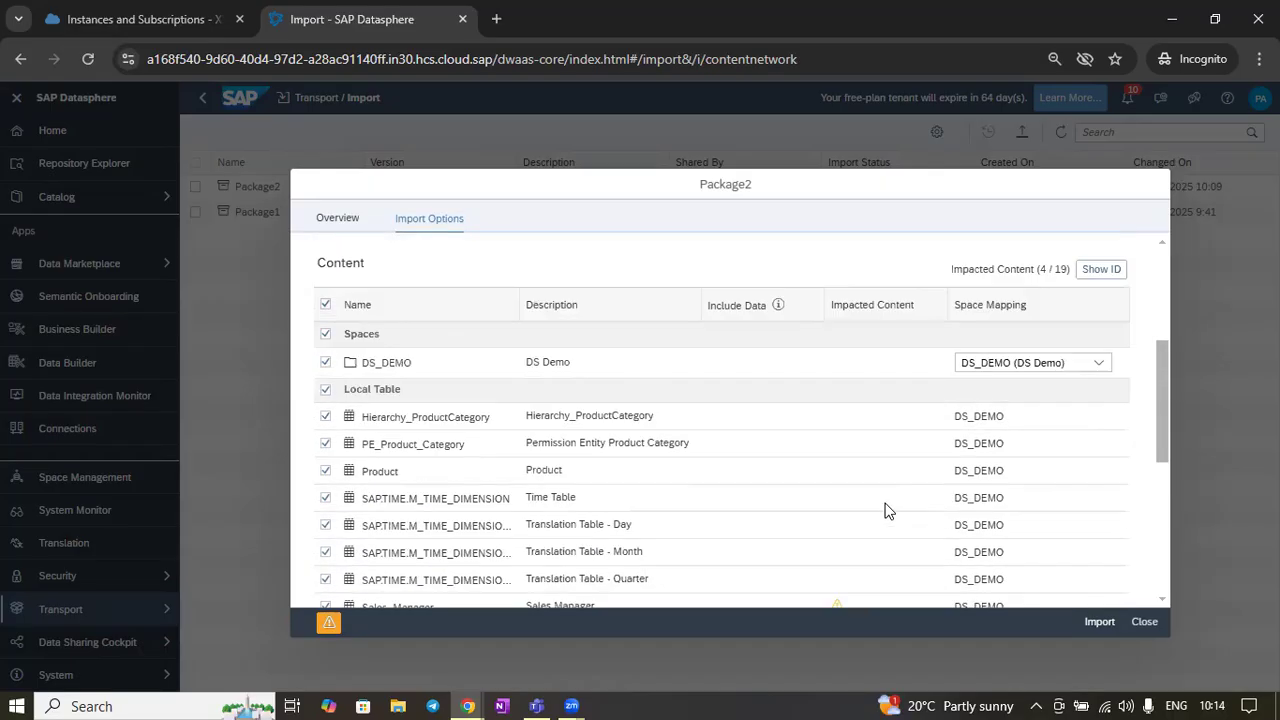
pyautogui.scroll(-3, 877, 433)
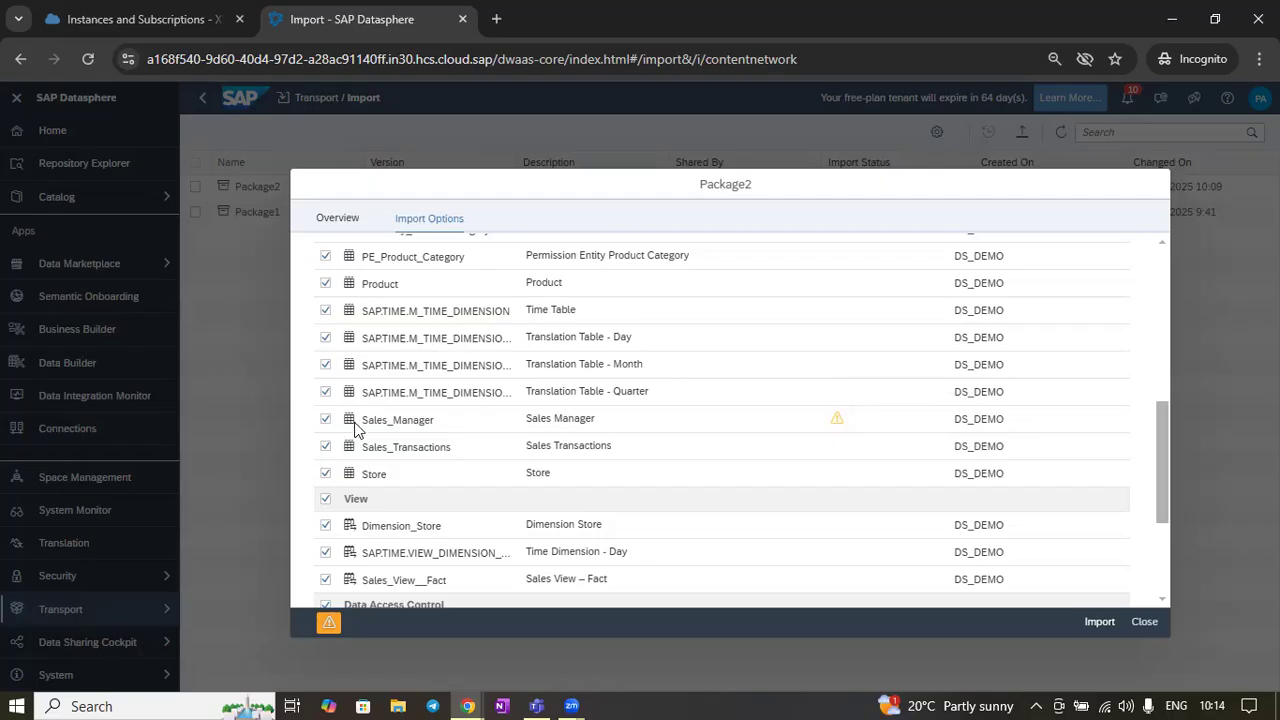
pyautogui.scroll(5, 684, 399)
pyautogui.scroll(2, 686, 403)
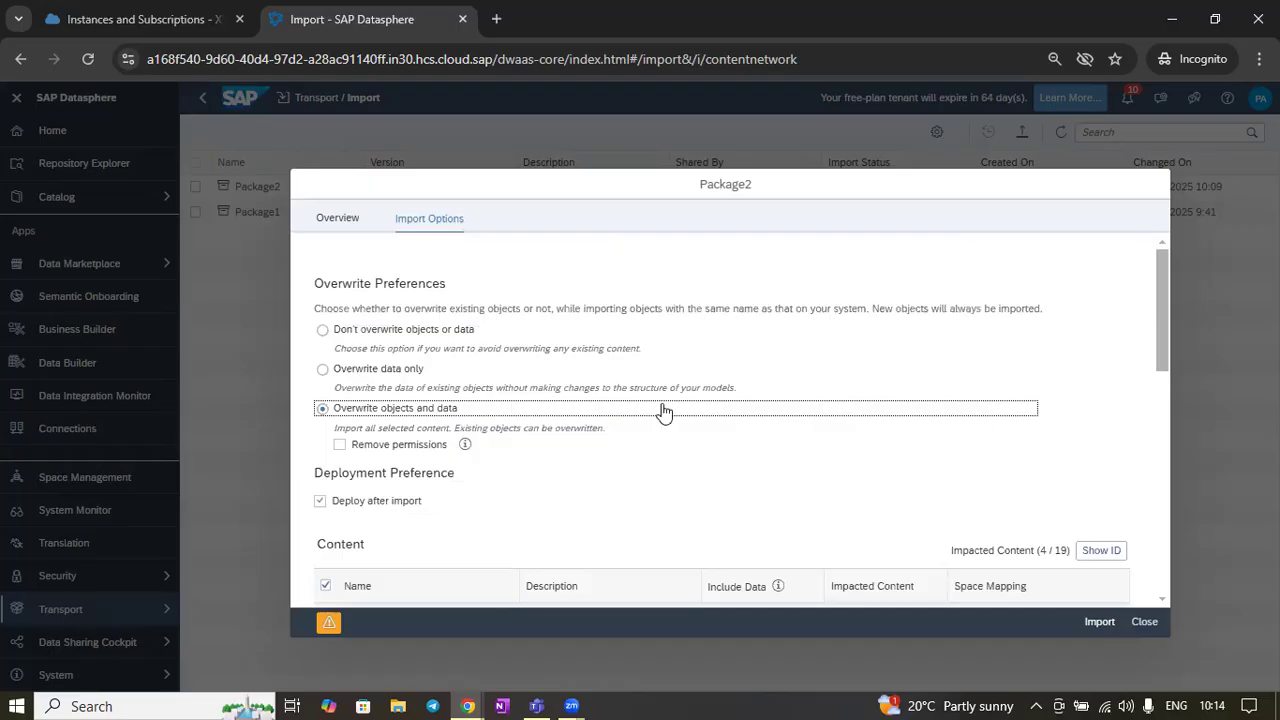
pyautogui.scroll(-7, 663, 408)
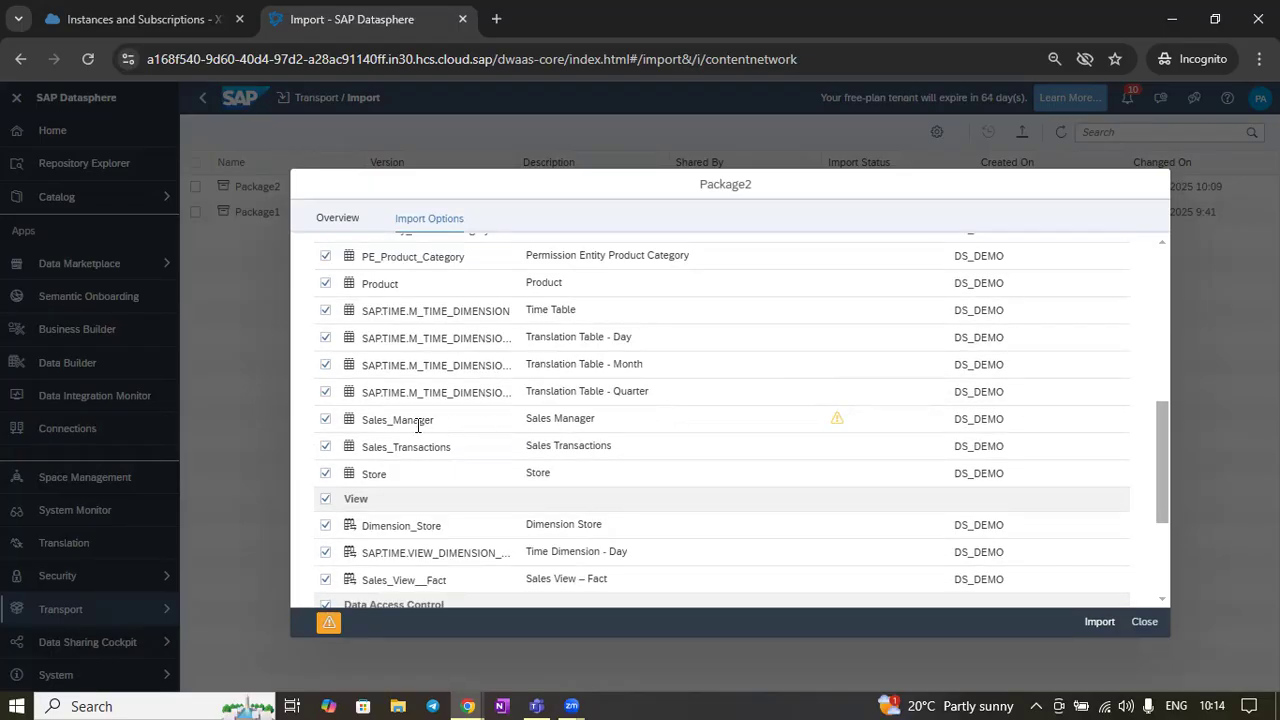
pyautogui.moveTo(838, 420)
pyautogui.scroll(-3, 748, 433)
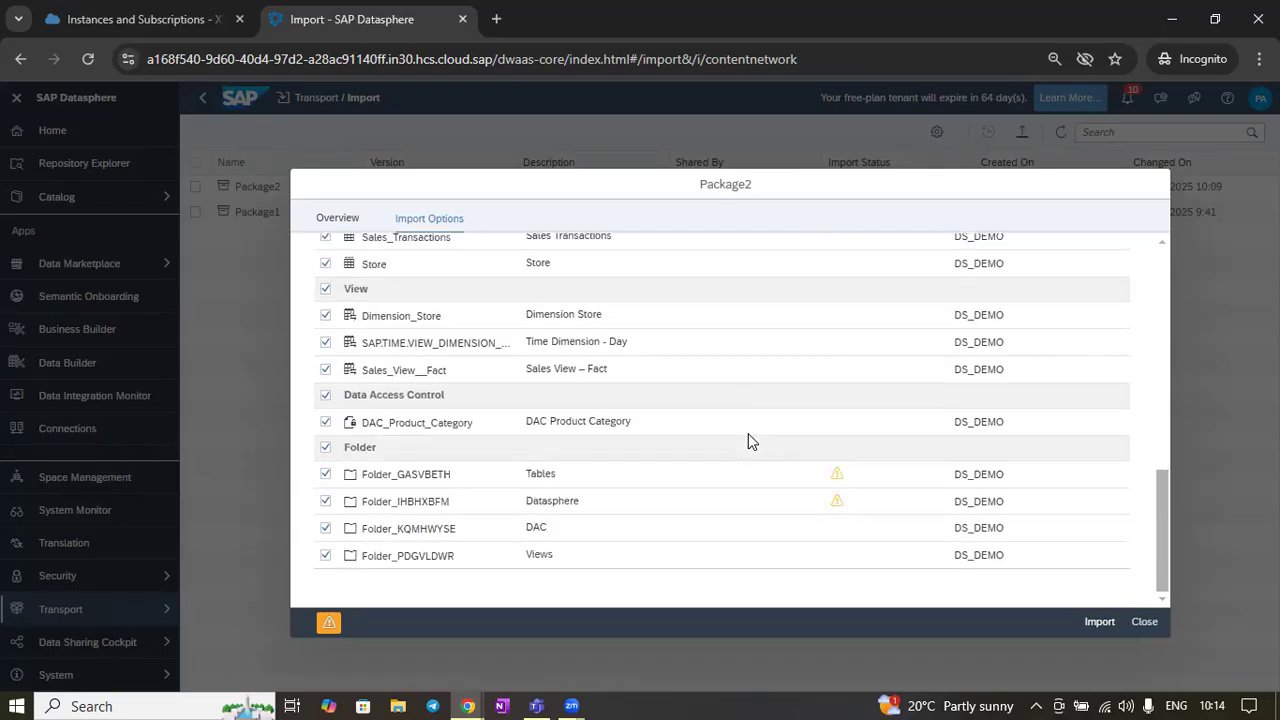
pyautogui.moveTo(837, 478)
pyautogui.scroll(10, 671, 514)
pyautogui.scroll(-3, 671, 514)
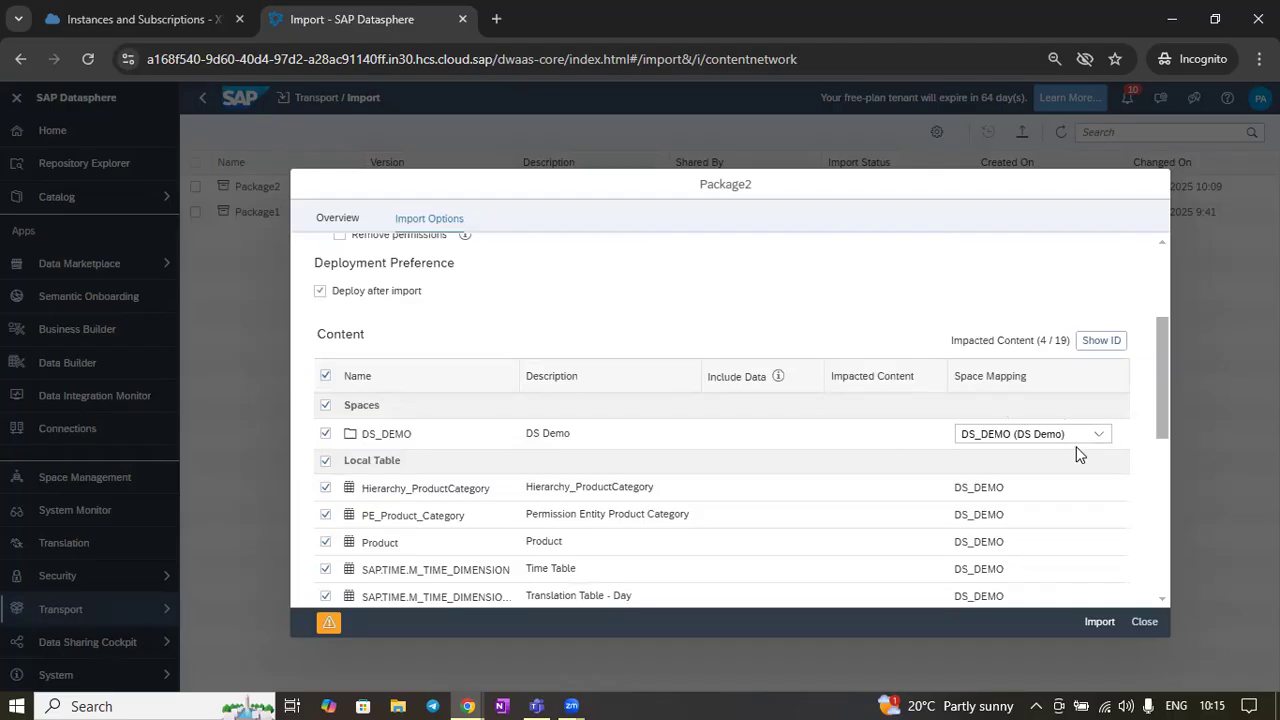
pyautogui.scroll(-2, 671, 371)
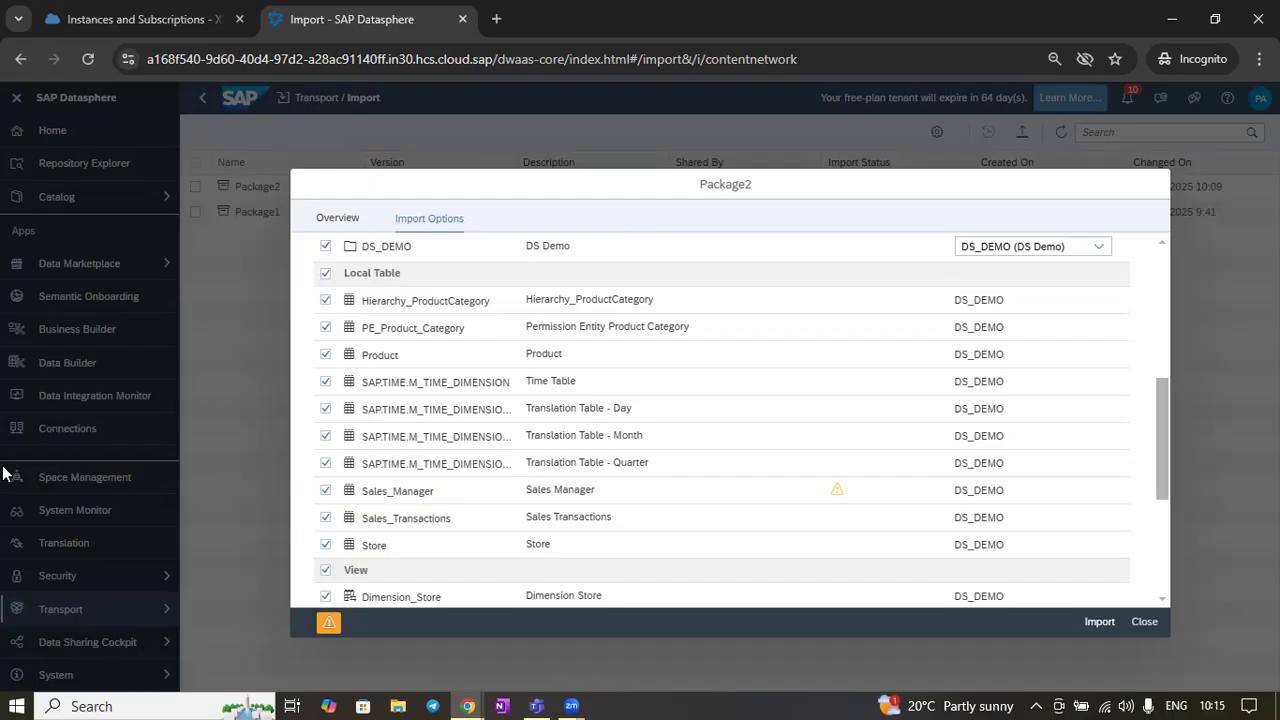
pyautogui.scroll(-1, 678, 422)
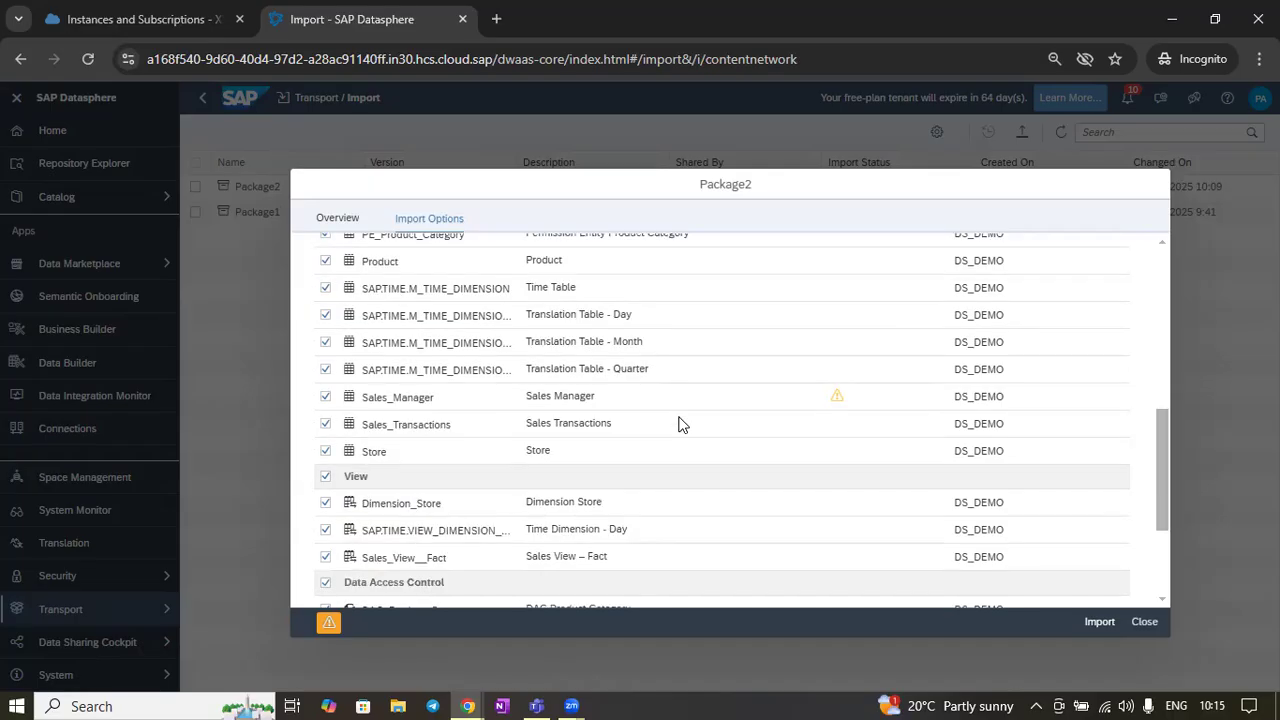
pyautogui.scroll(-2, 678, 424)
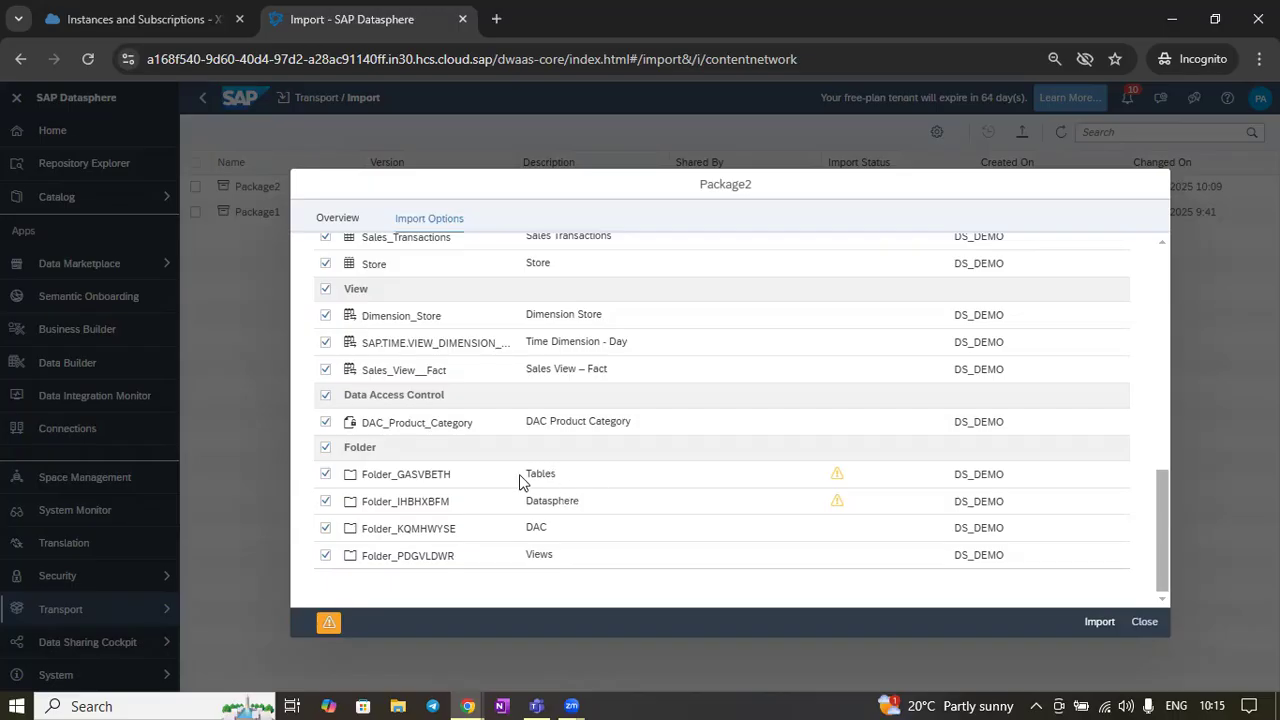
pyautogui.scroll(10, 662, 380)
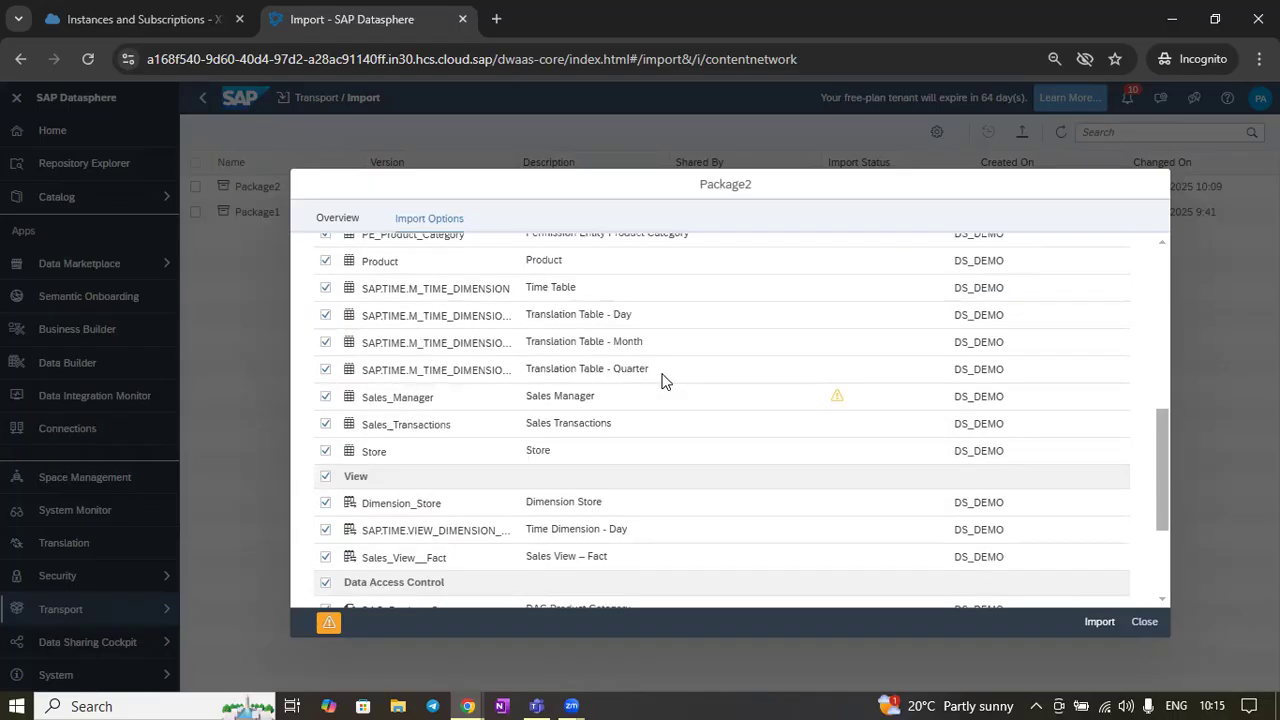
pyautogui.scroll(-2, 973, 366)
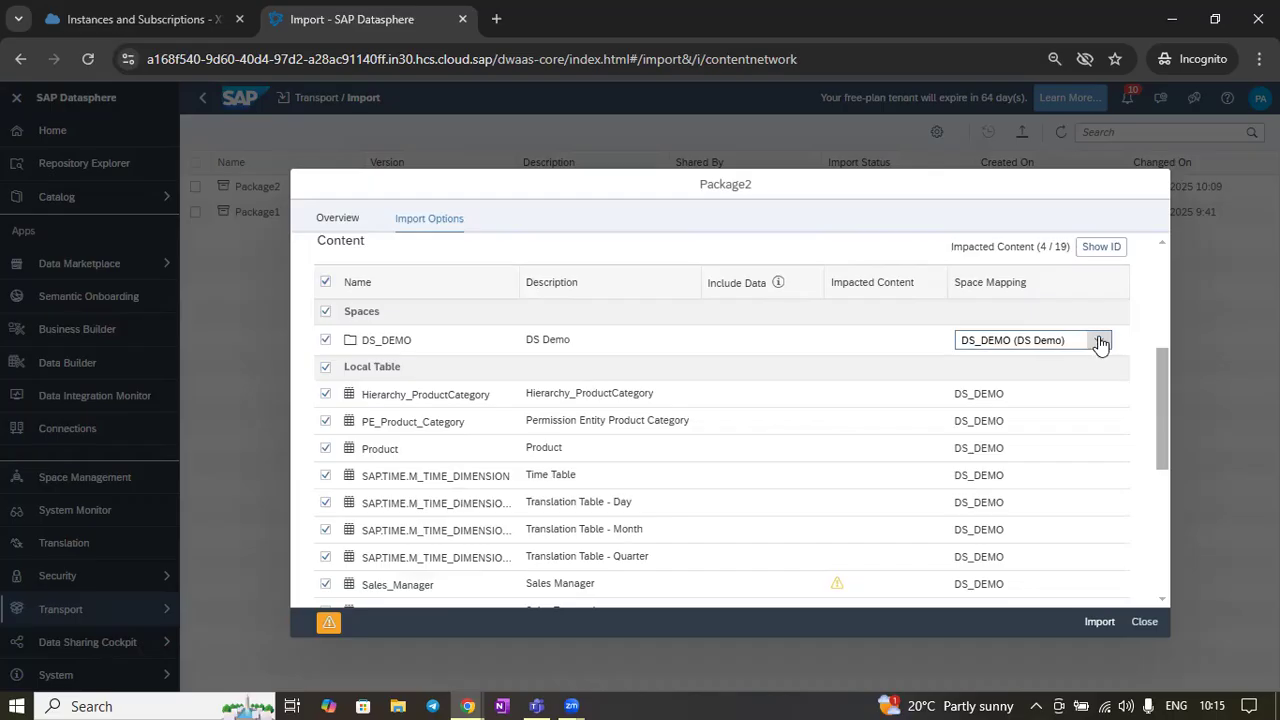
# Open the DS_DEMO space mapping list to check which target space is available
pyautogui.click(1097, 340)
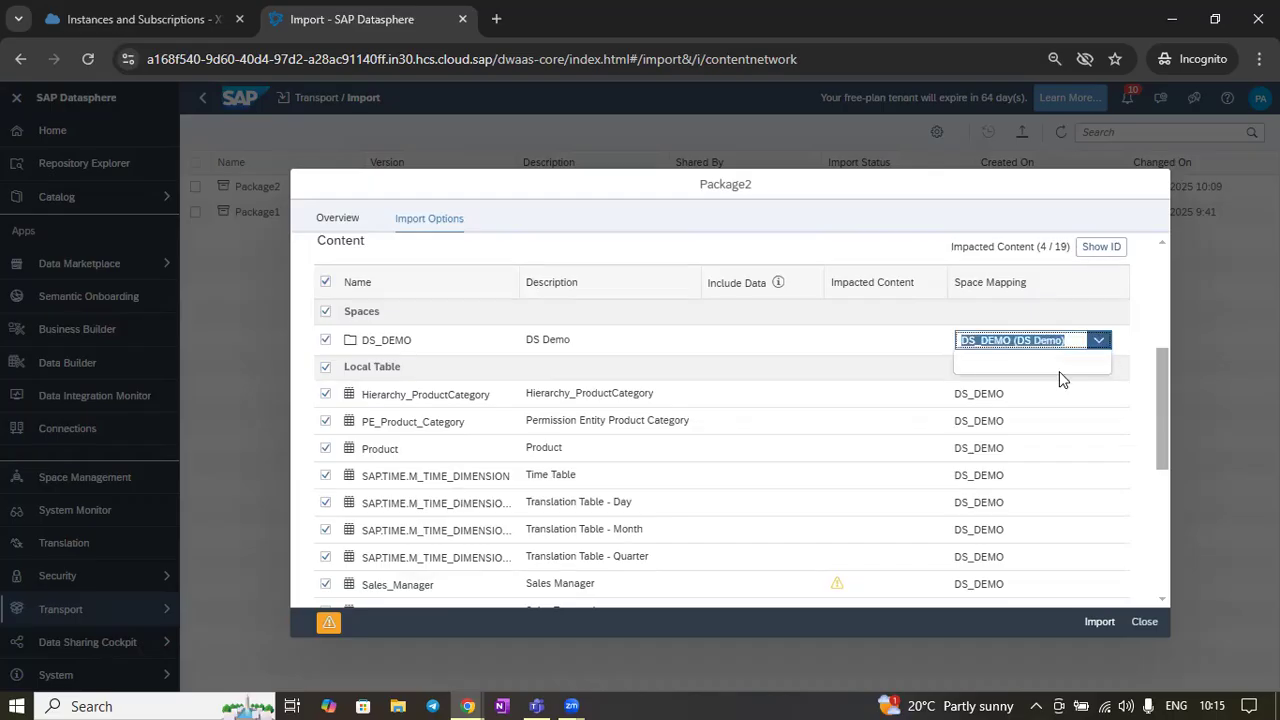
pyautogui.click(1142, 316)
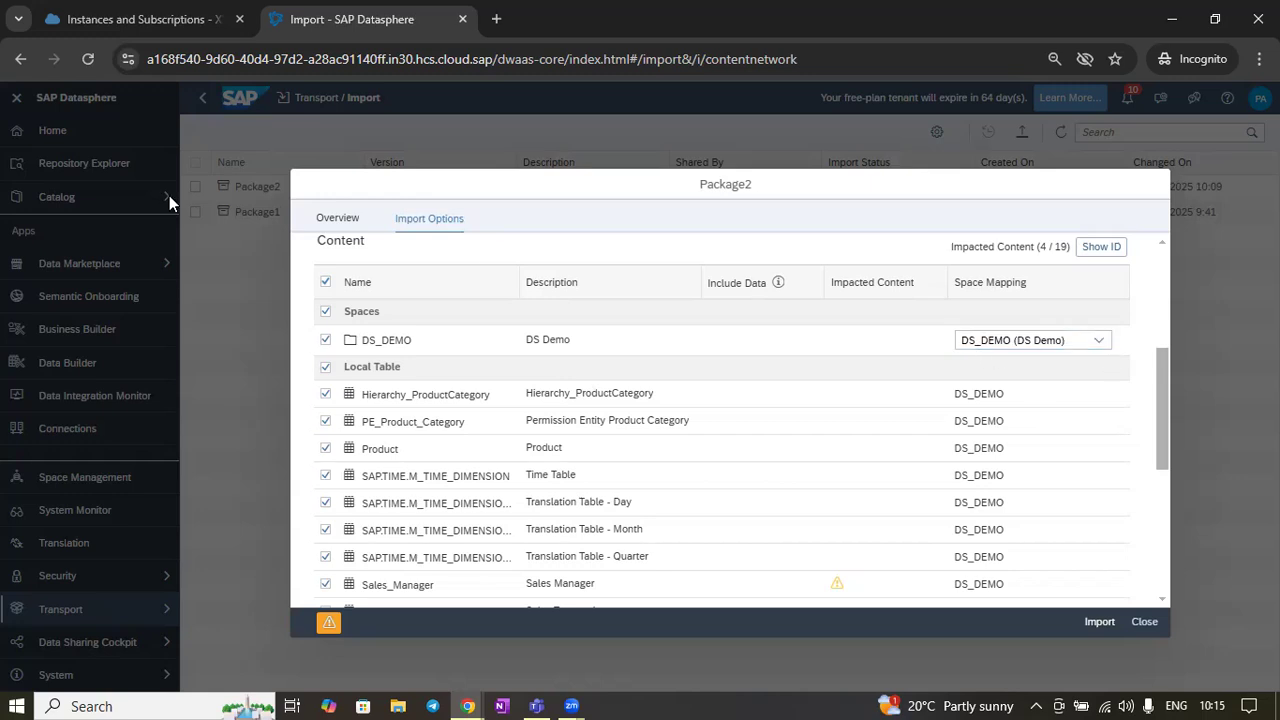
pyautogui.click(1100, 344)
pyautogui.click(1101, 347)
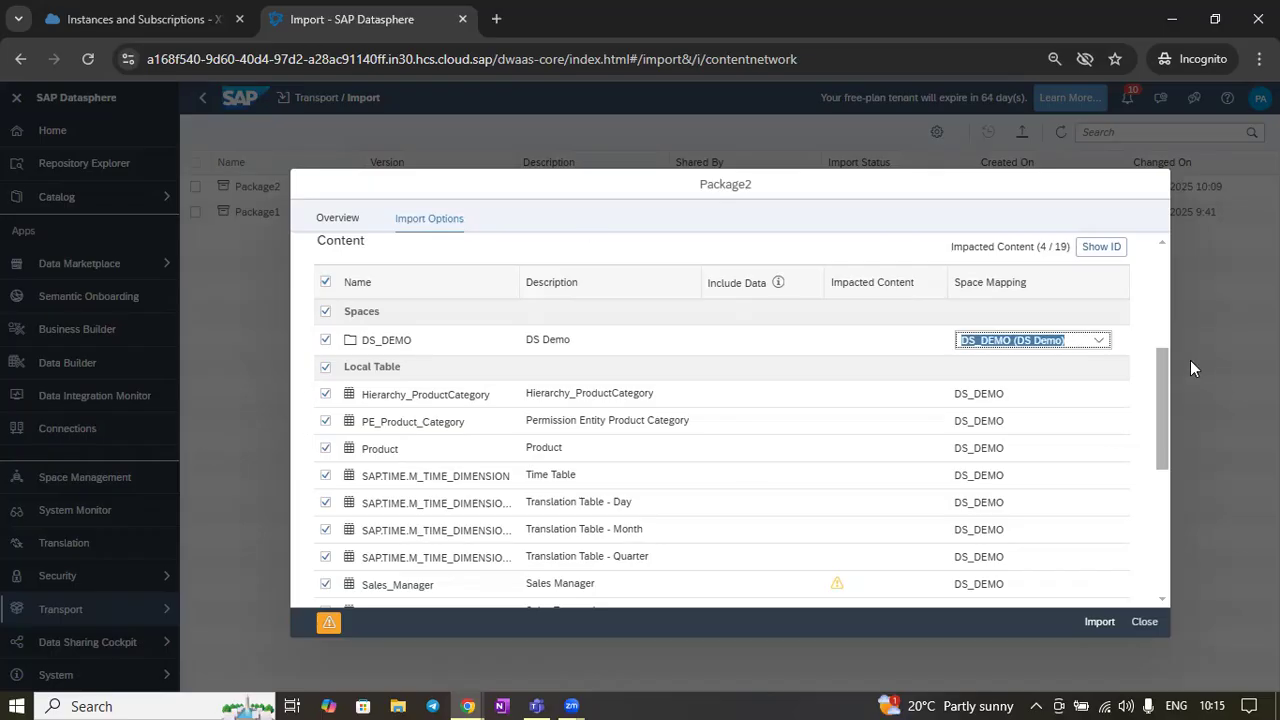
pyautogui.click(1101, 346)
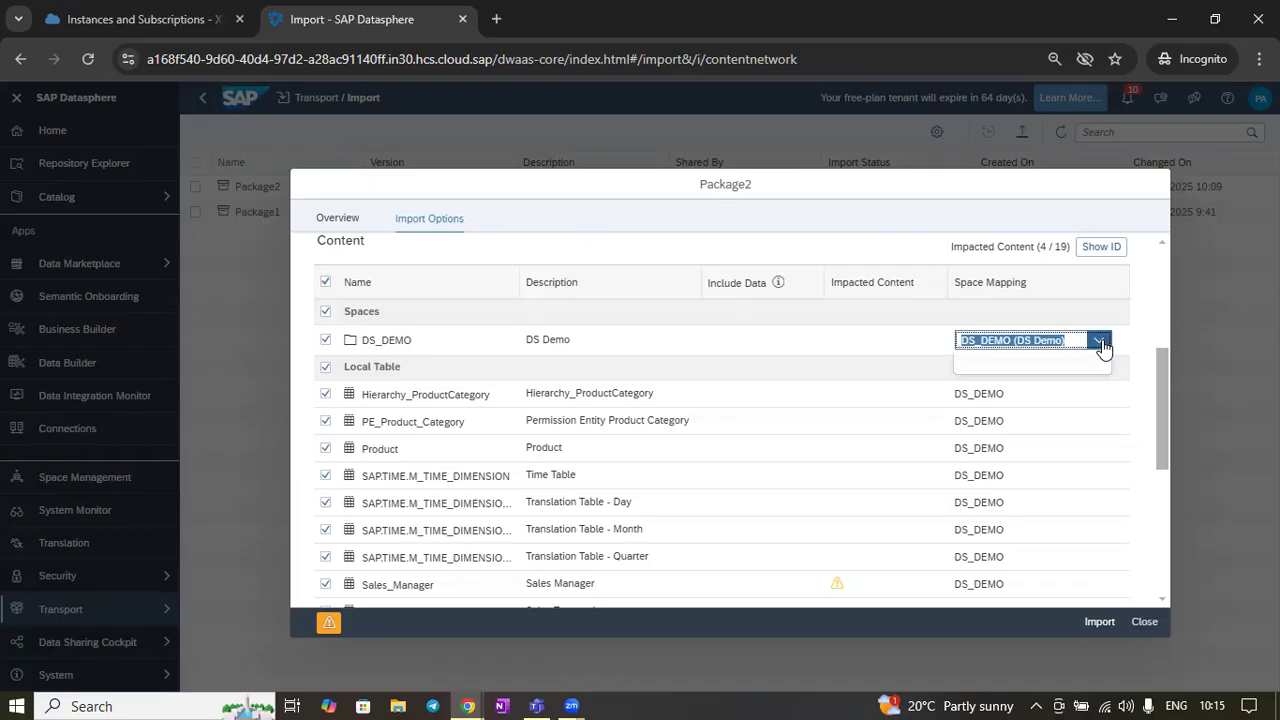
pyautogui.click(1101, 343)
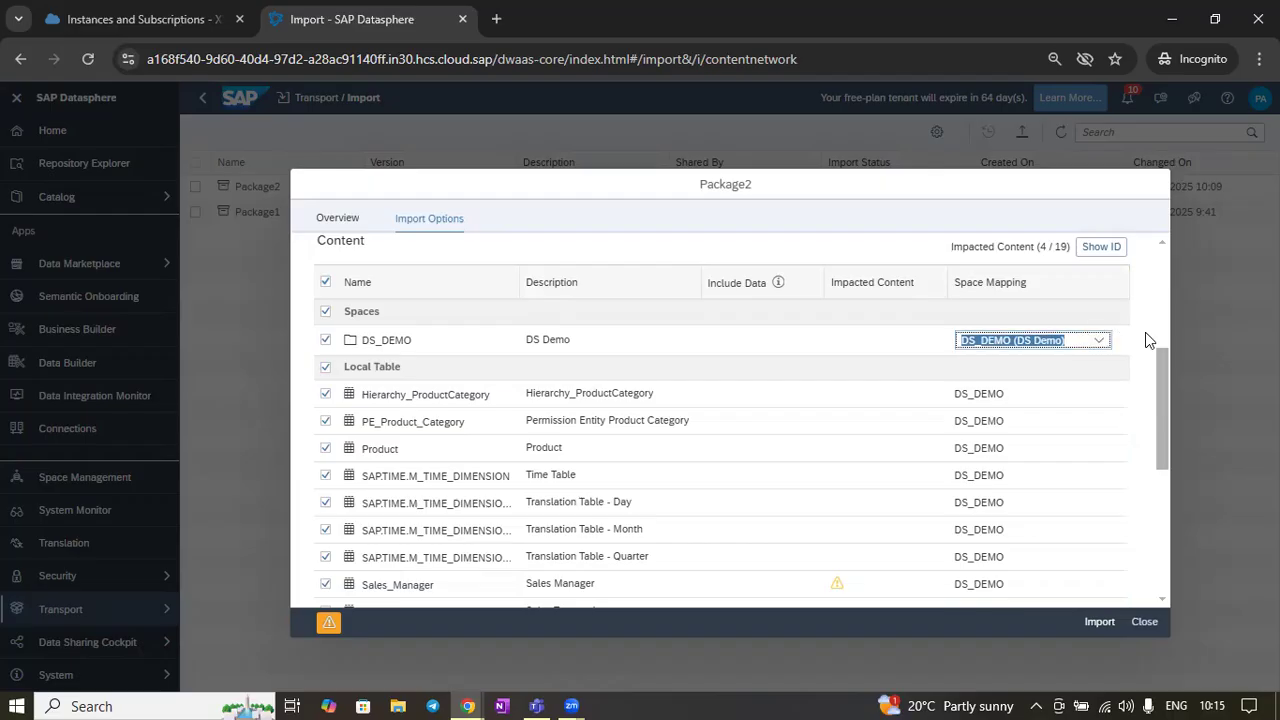
# Try the don't-overwrite preference, compare the impacted content, and switch back to overwrite objects and data
pyautogui.scroll(-3, 708, 345)
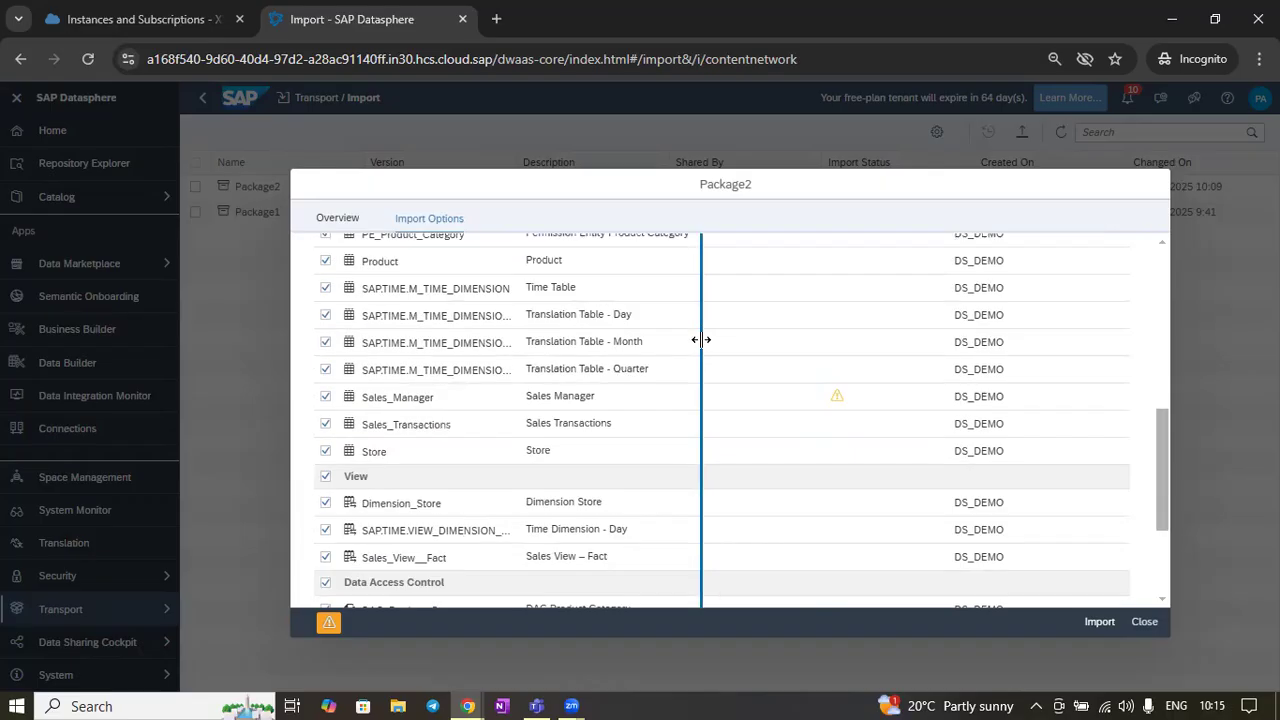
pyautogui.scroll(6, 700, 377)
pyautogui.scroll(1, 707, 403)
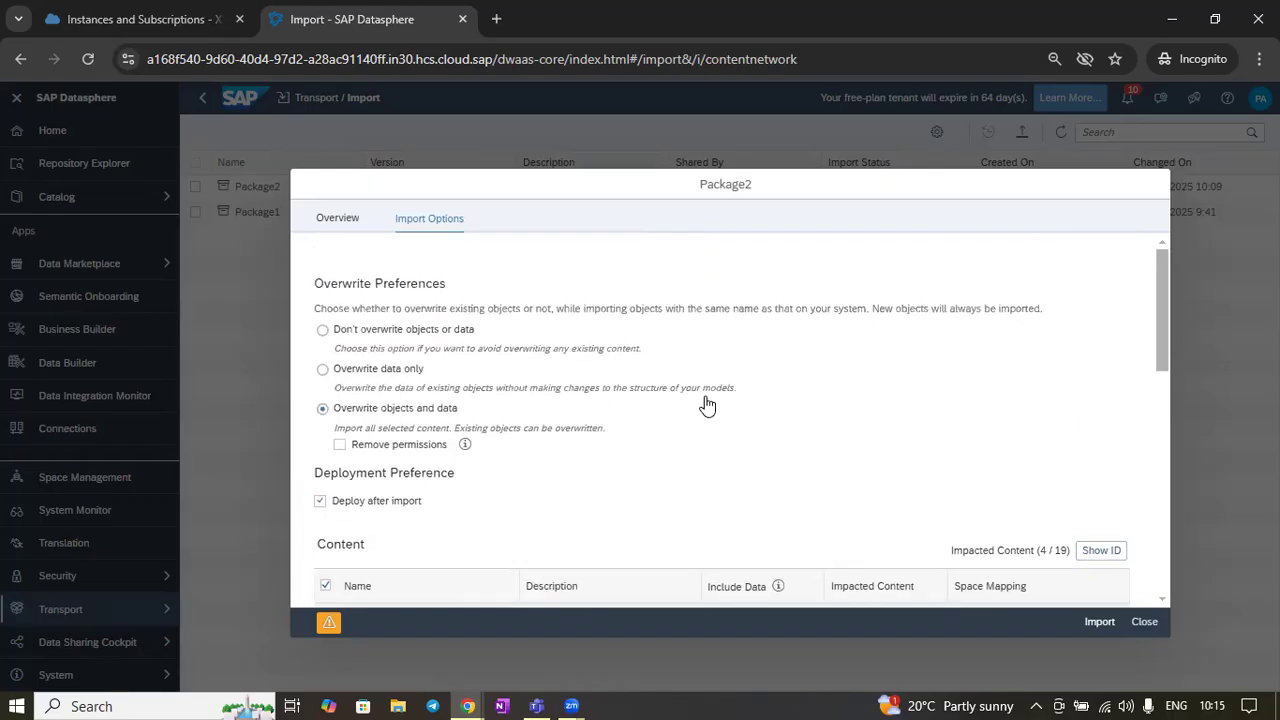
pyautogui.click(383, 329)
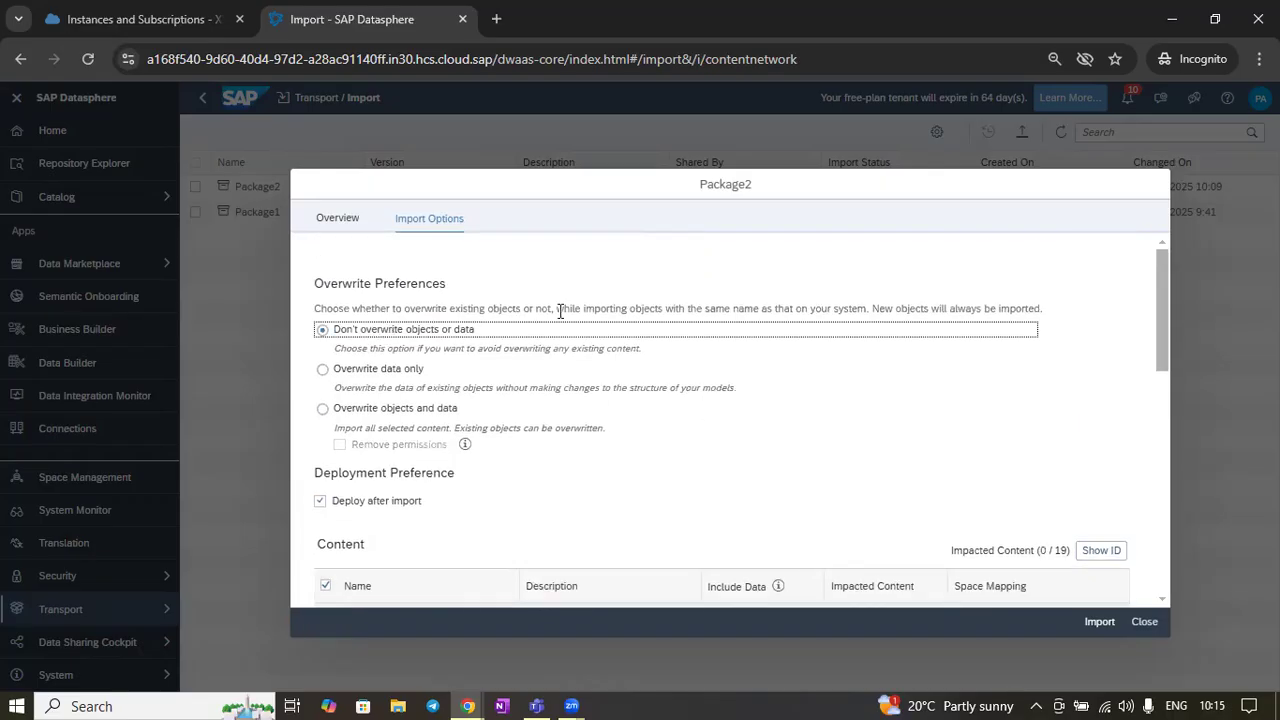
pyautogui.scroll(-5, 800, 370)
pyautogui.scroll(-2, 826, 386)
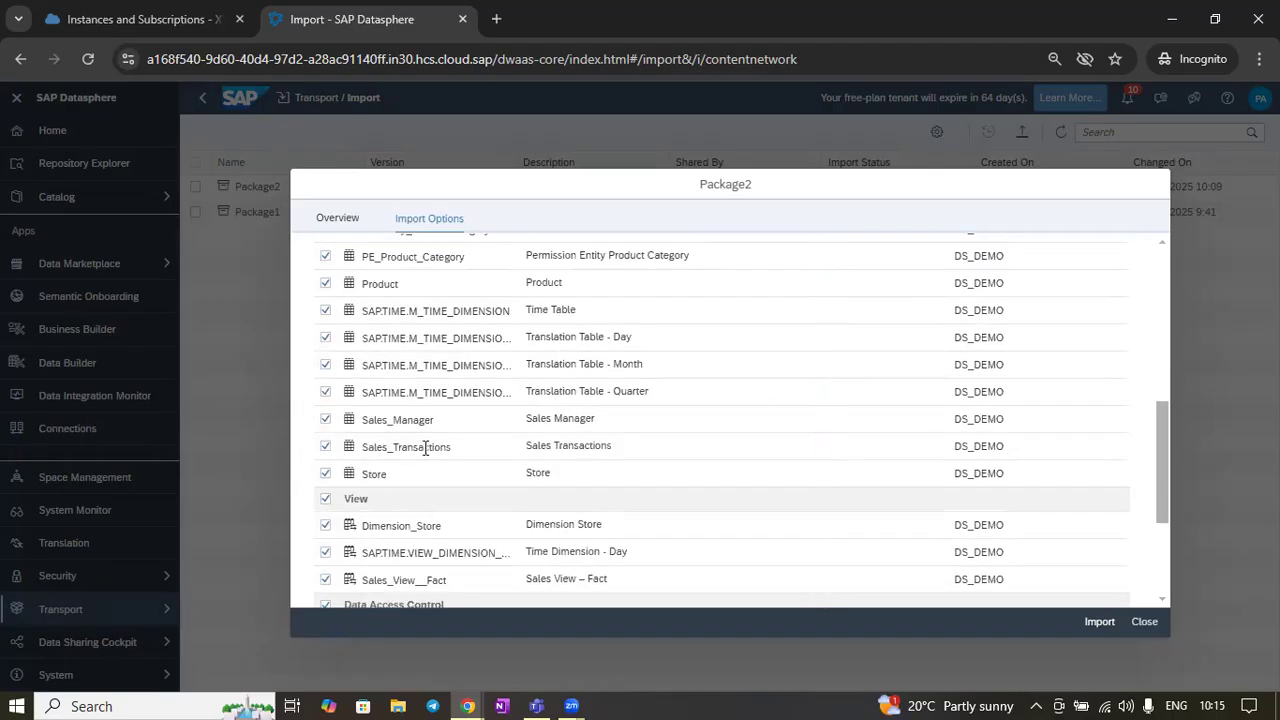
pyautogui.scroll(-3, 620, 455)
pyautogui.scroll(10, 680, 529)
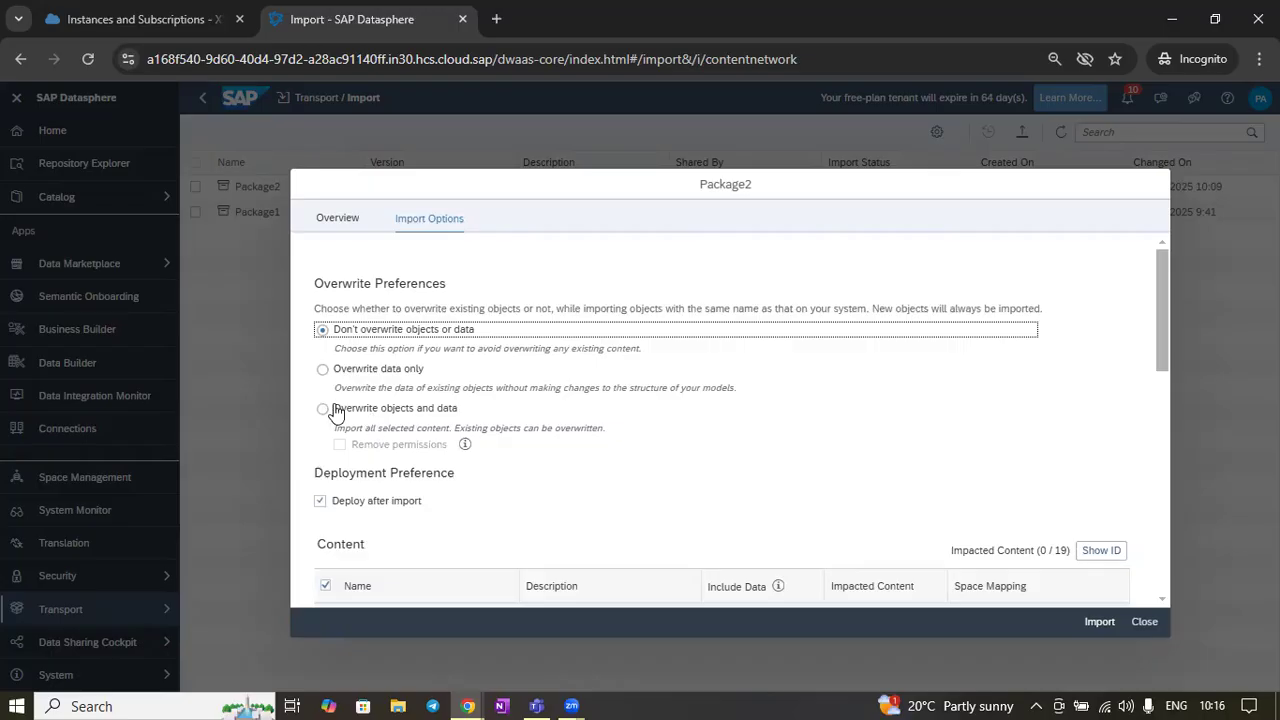
pyautogui.click(337, 410)
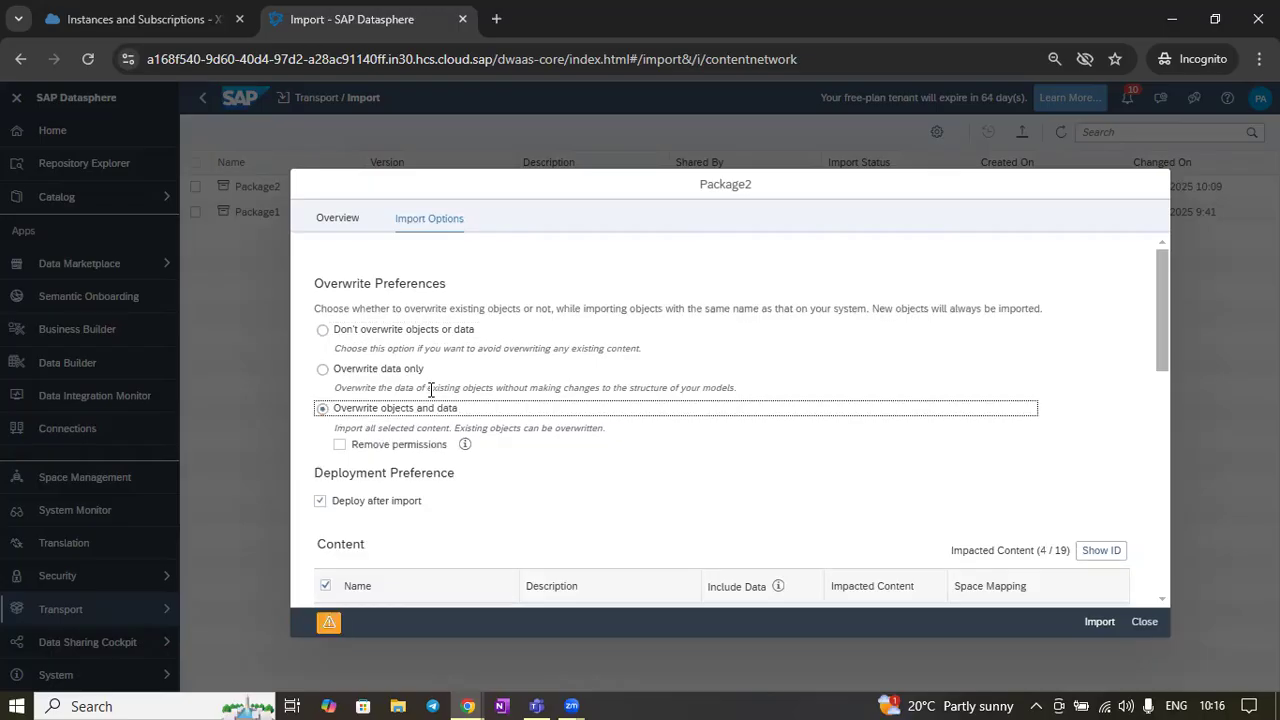
# Review the Remove permissions explanation and content list, then import Package2 with the chosen options
pyautogui.click(358, 372)
pyautogui.scroll(-8, 889, 520)
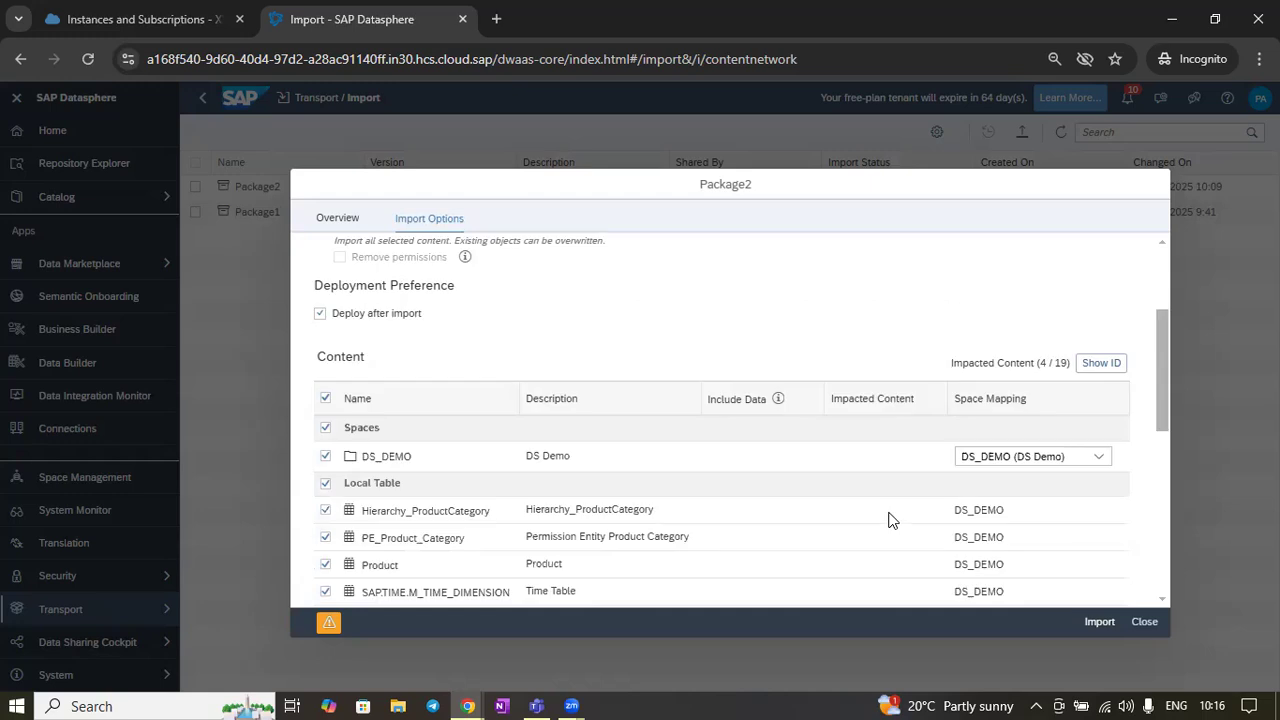
pyautogui.scroll(10, 658, 491)
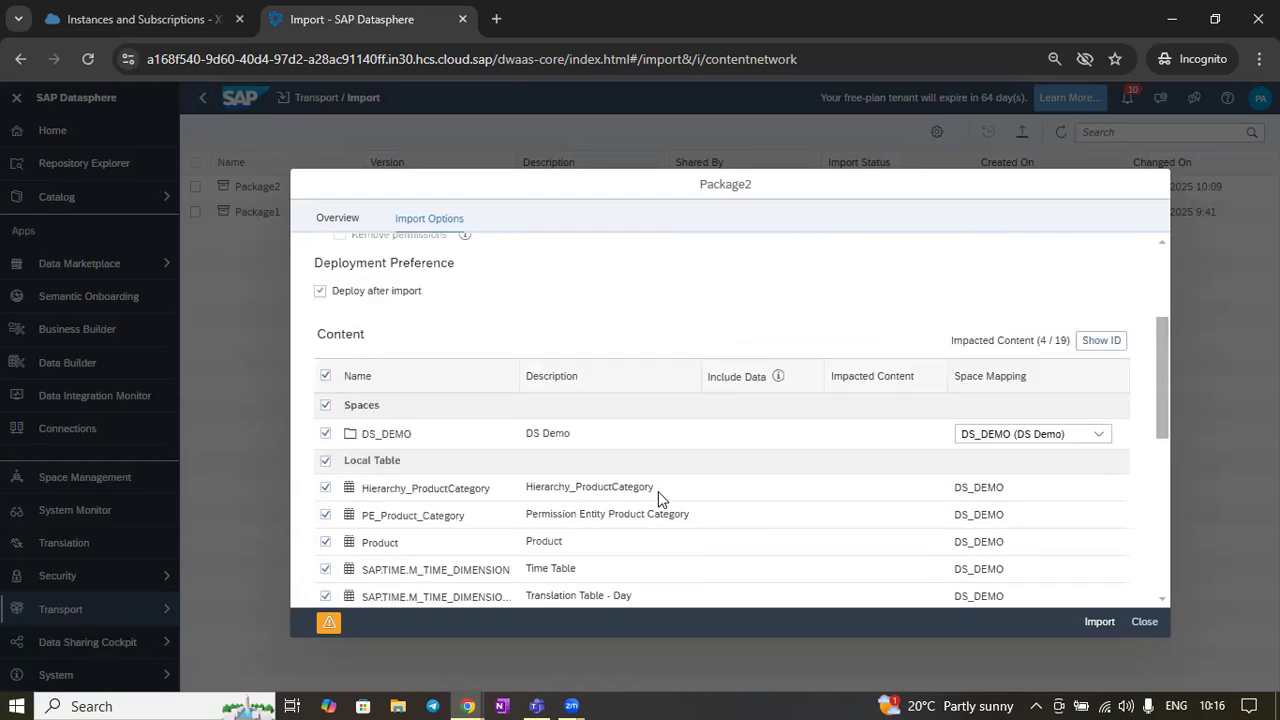
pyautogui.click(369, 408)
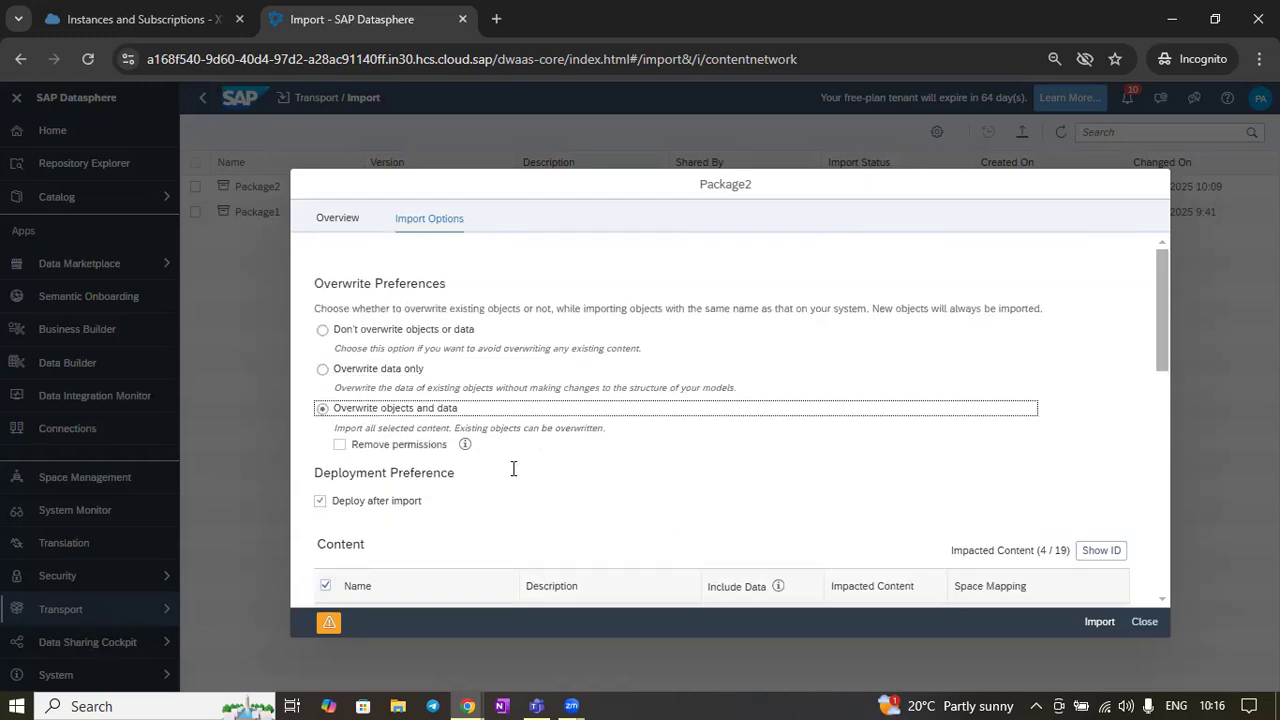
pyautogui.moveTo(466, 450)
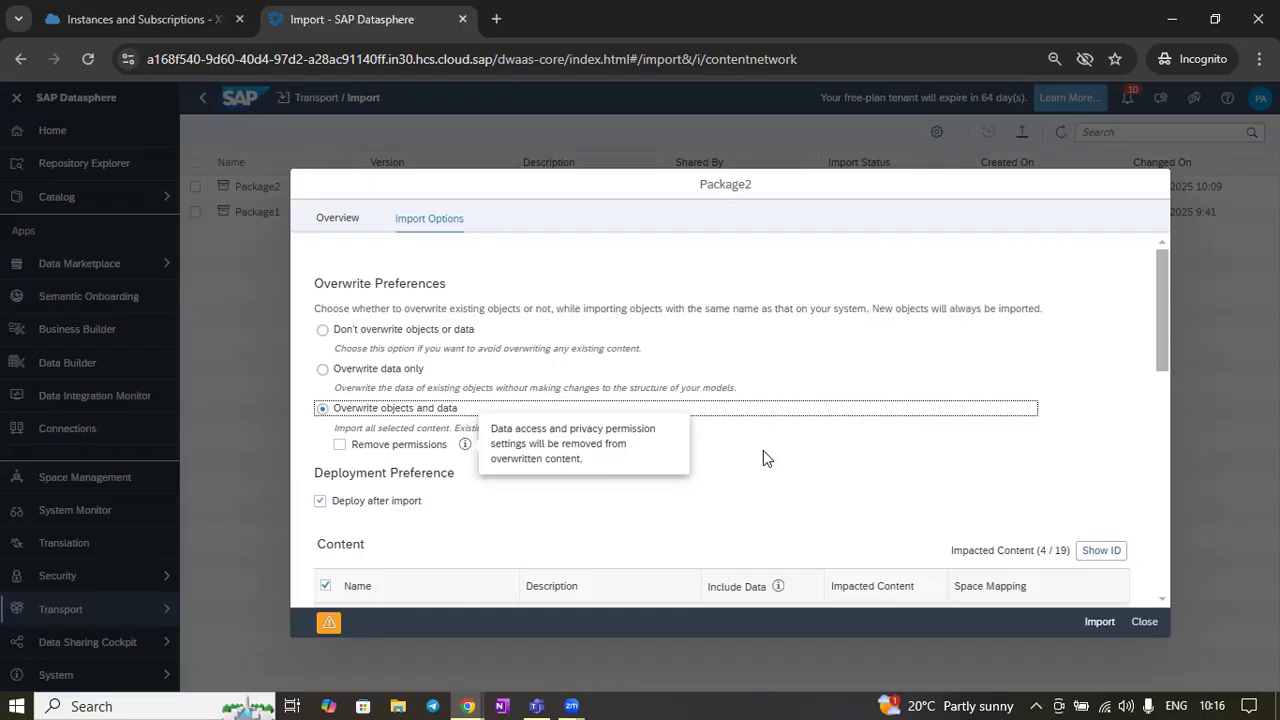
pyautogui.scroll(-3, 527, 445)
pyautogui.scroll(3, 527, 440)
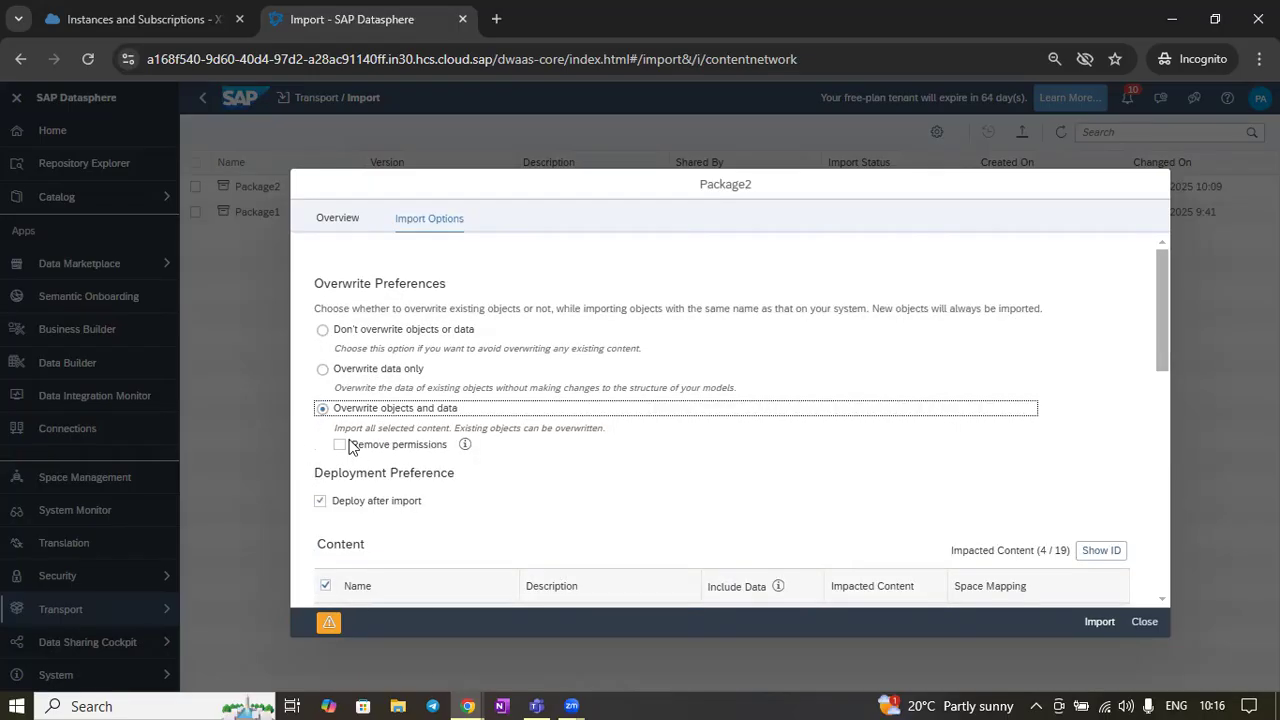
pyautogui.scroll(-3, 541, 425)
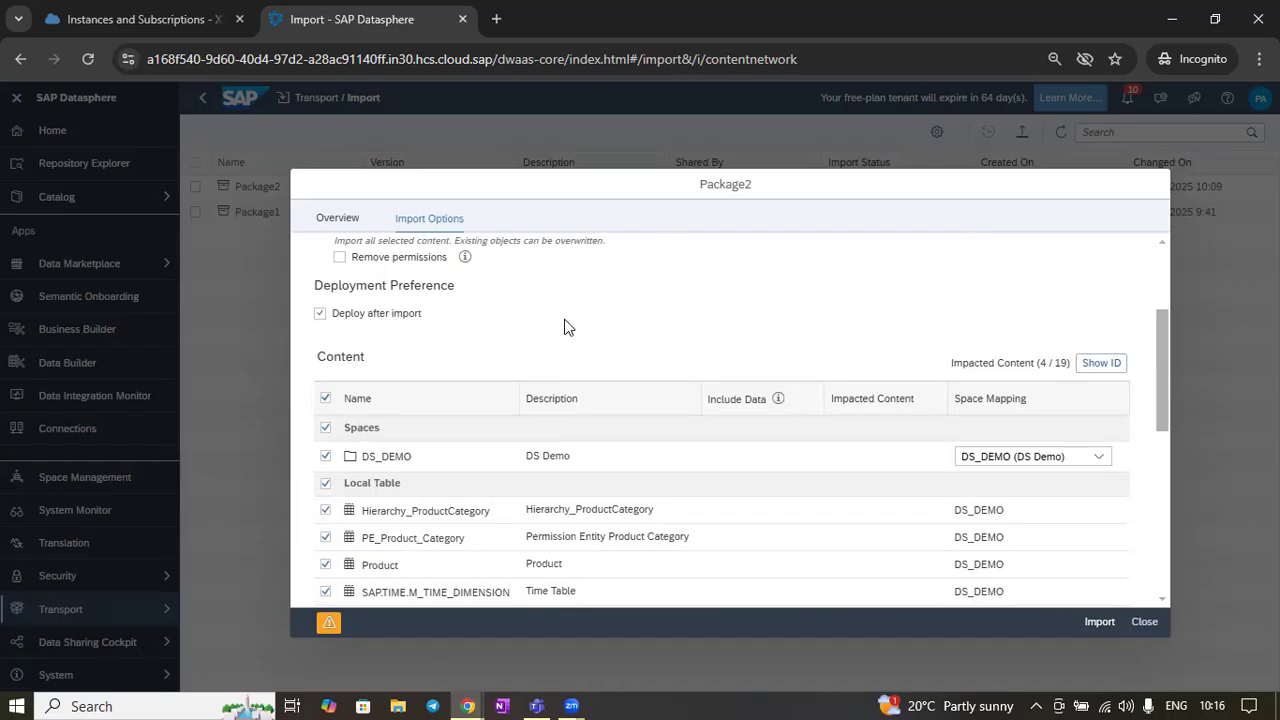
pyautogui.scroll(-10, 603, 371)
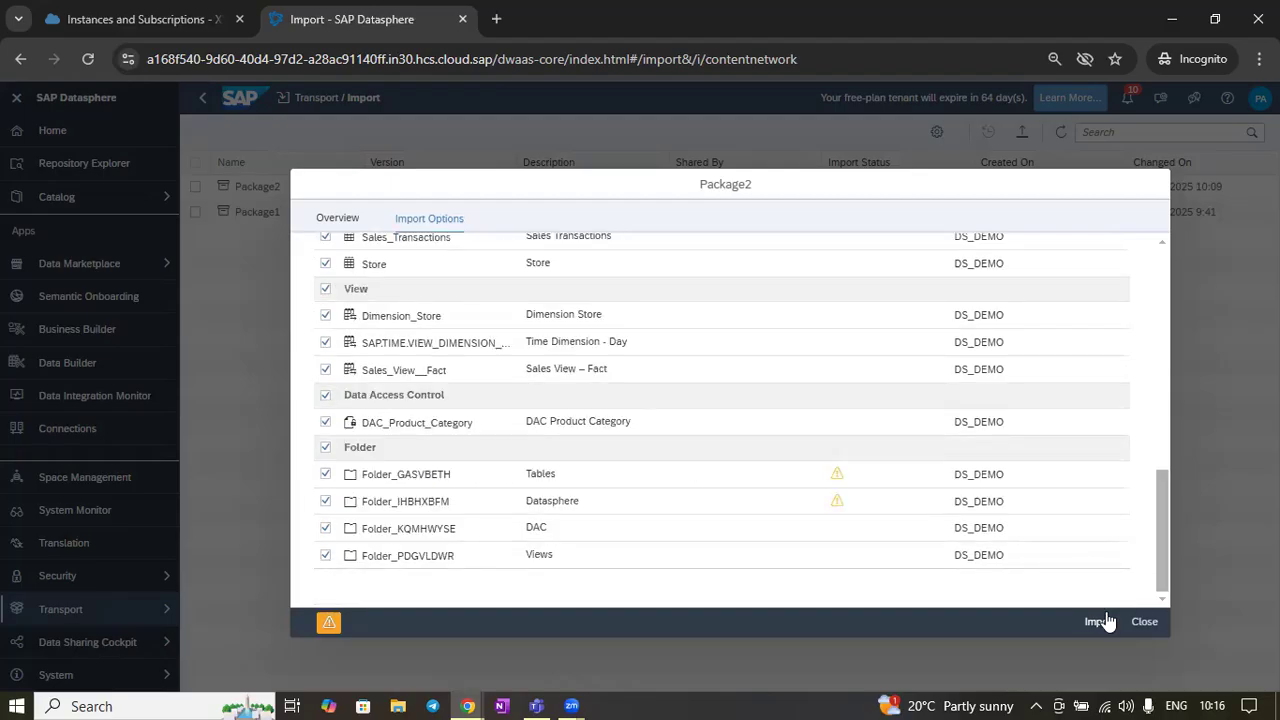
pyautogui.click(1100, 621)
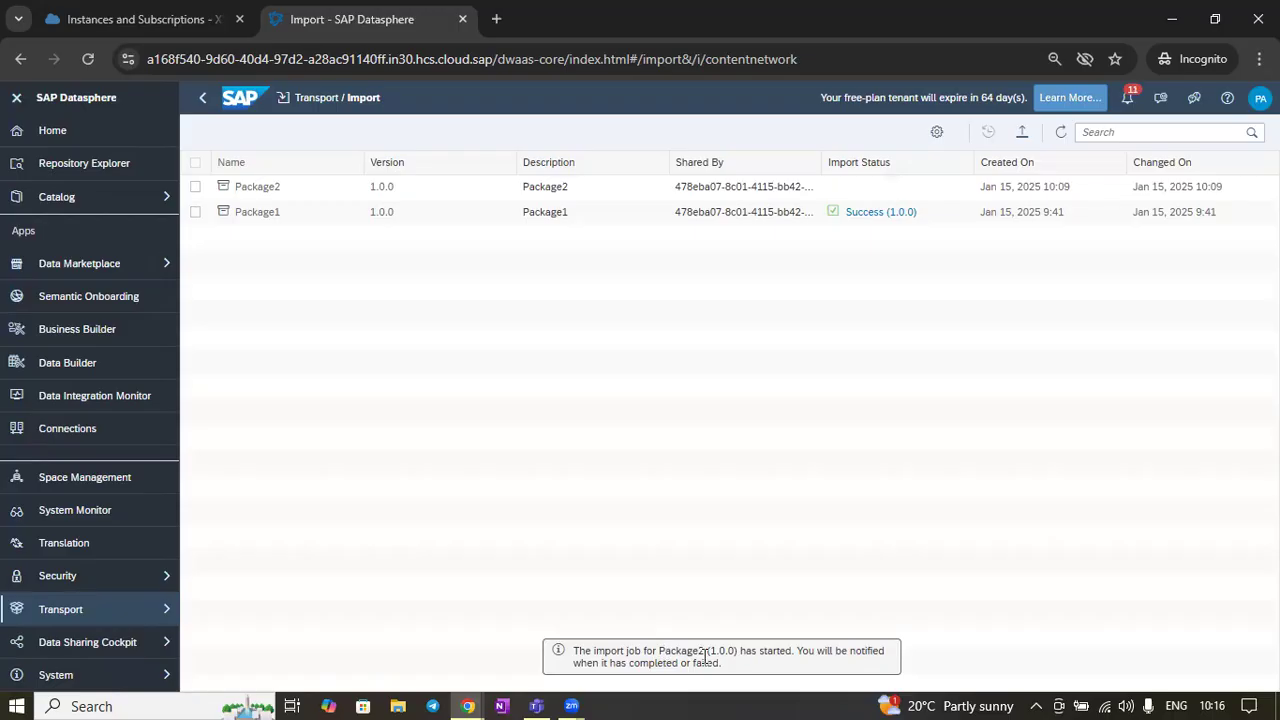
# Open the Package2 import job notification and review its import summary
pyautogui.click(1129, 103)
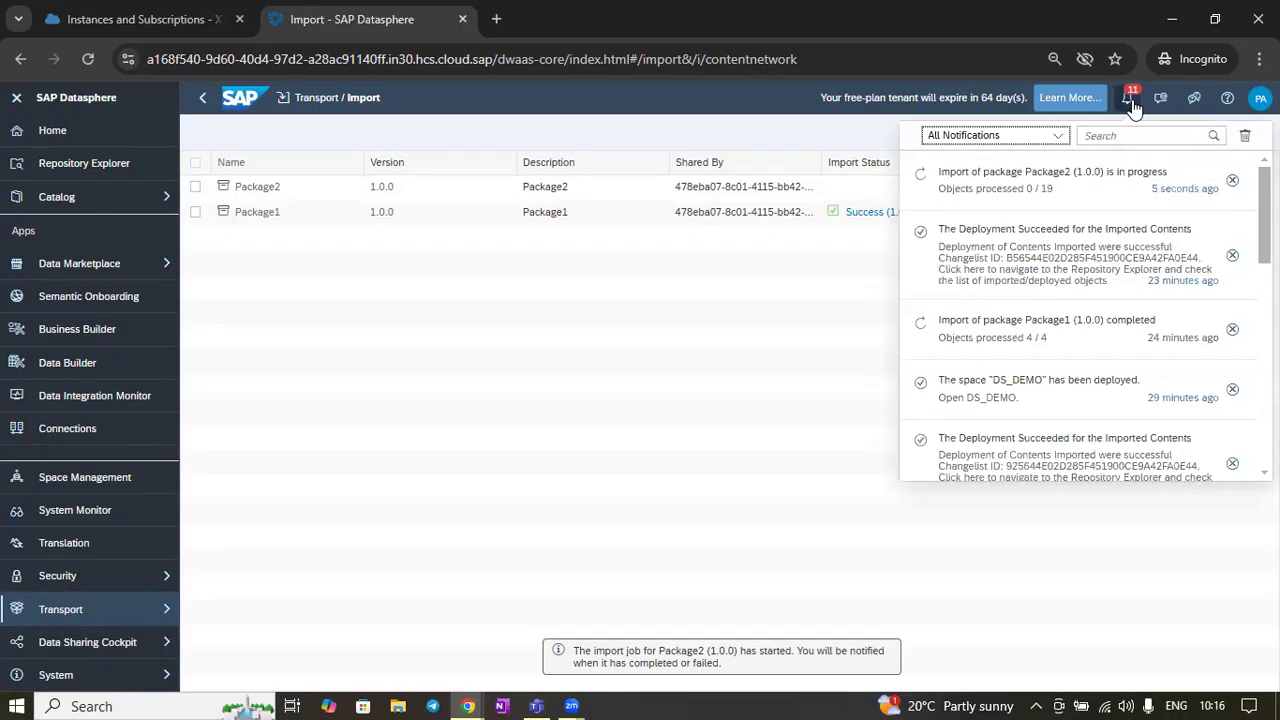
pyautogui.click(1045, 180)
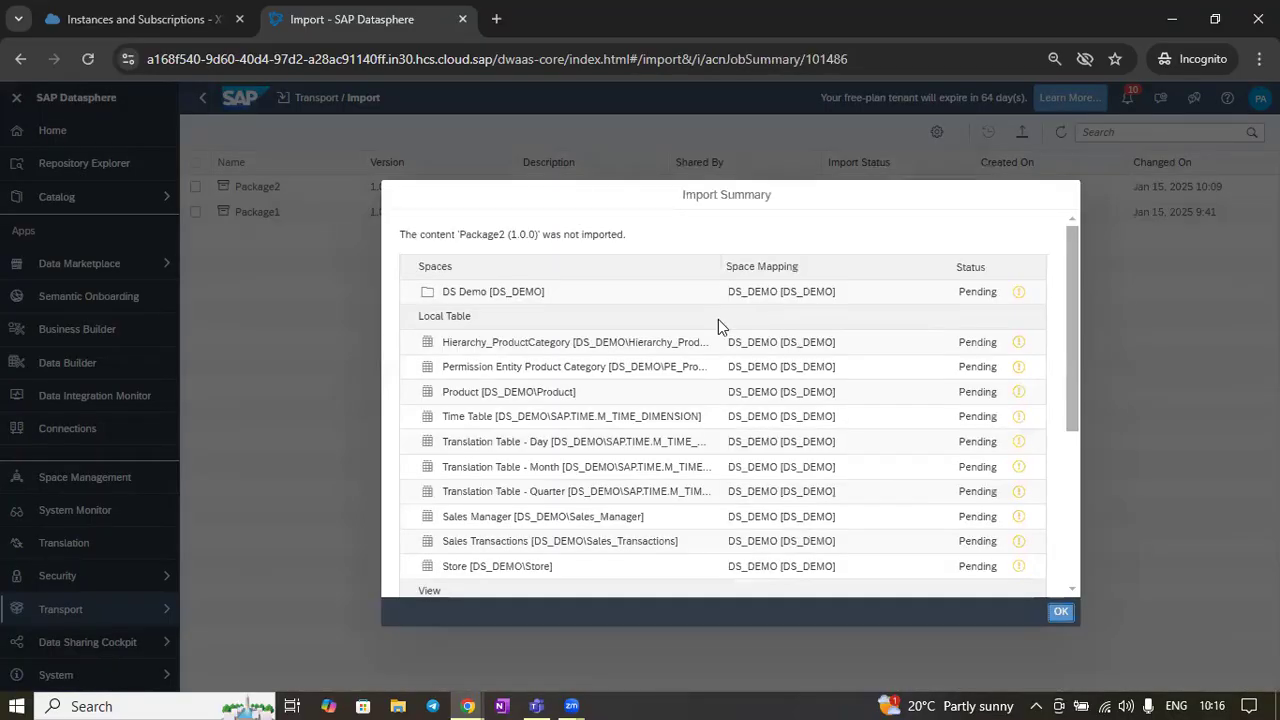
pyautogui.scroll(-1, 965, 320)
pyautogui.scroll(-2, 971, 350)
pyautogui.scroll(4, 974, 363)
pyautogui.scroll(-4, 974, 366)
pyautogui.click(1062, 613)
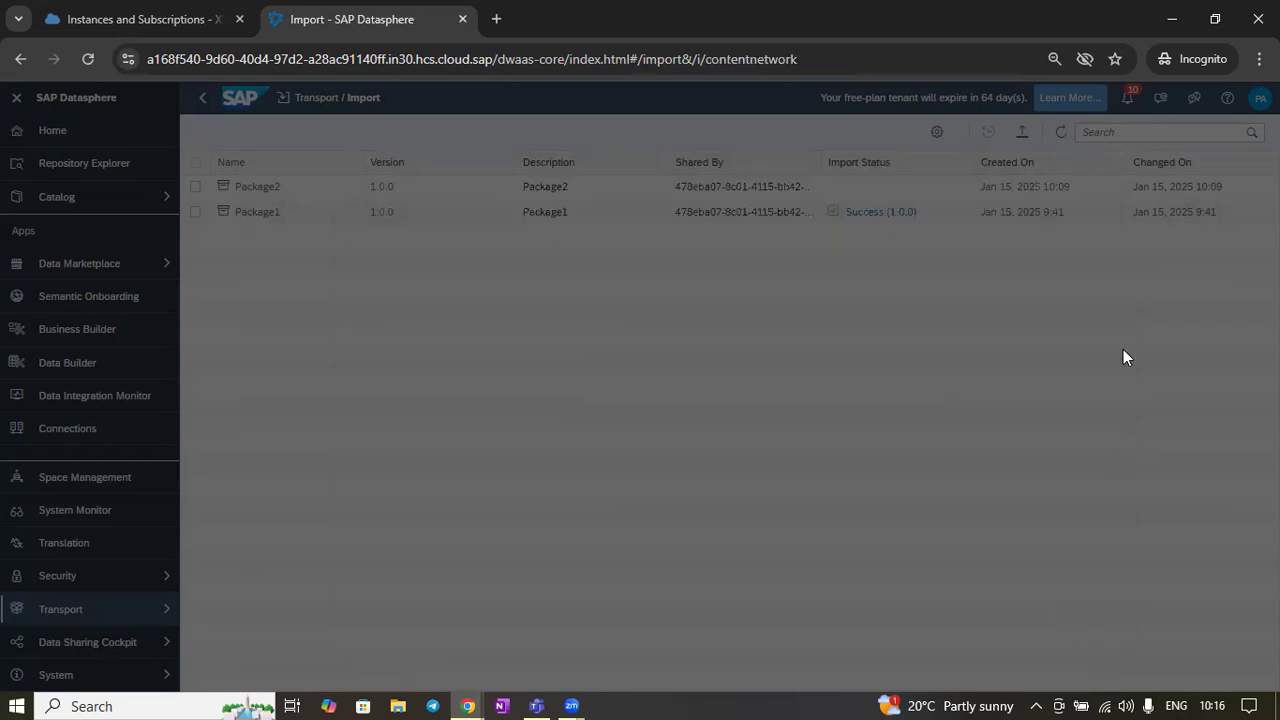
# Refresh the import list and review the completed Package2 import summary from the notifications
pyautogui.click(1058, 133)
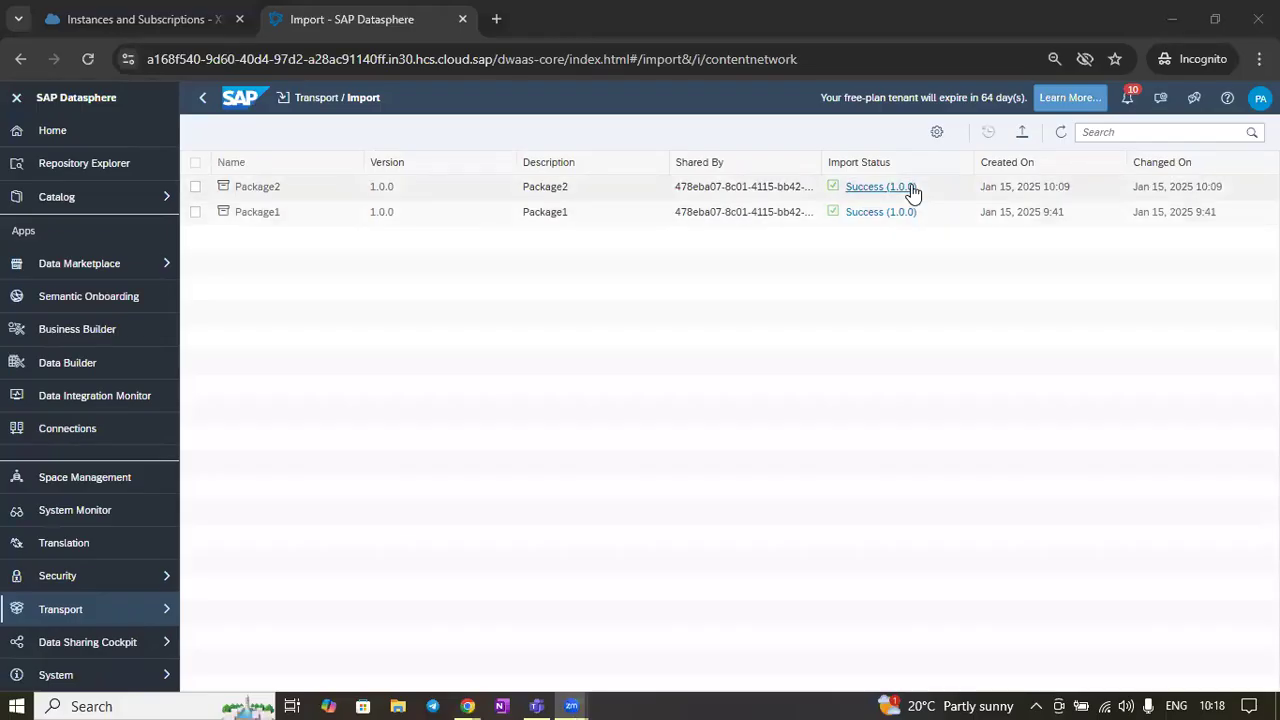
pyautogui.click(1127, 97)
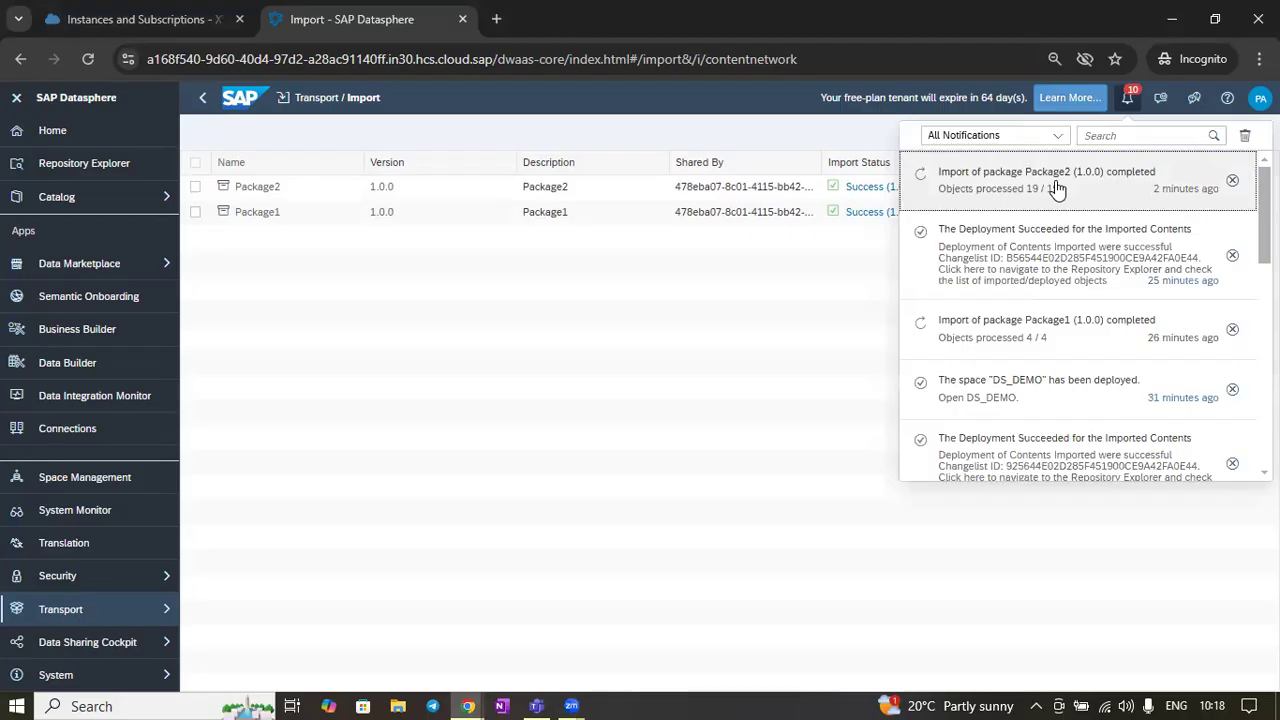
pyautogui.click(1057, 190)
pyautogui.scroll(-5, 879, 330)
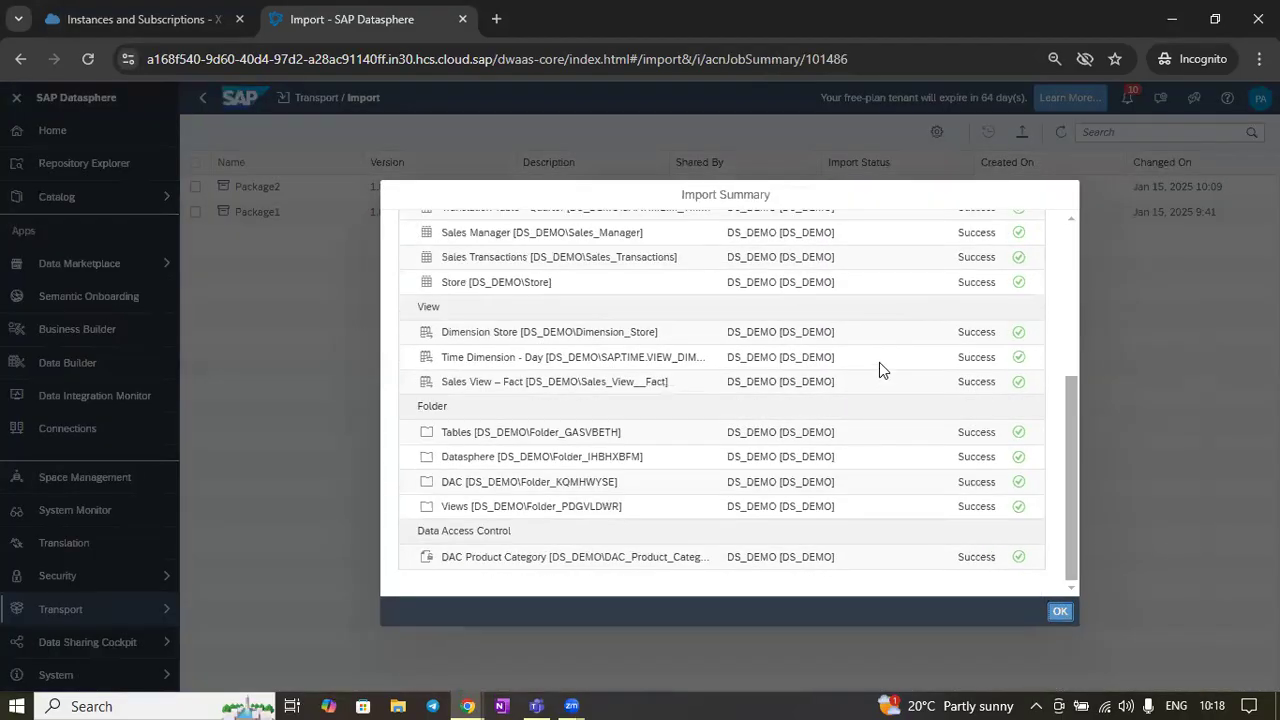
pyautogui.click(1062, 612)
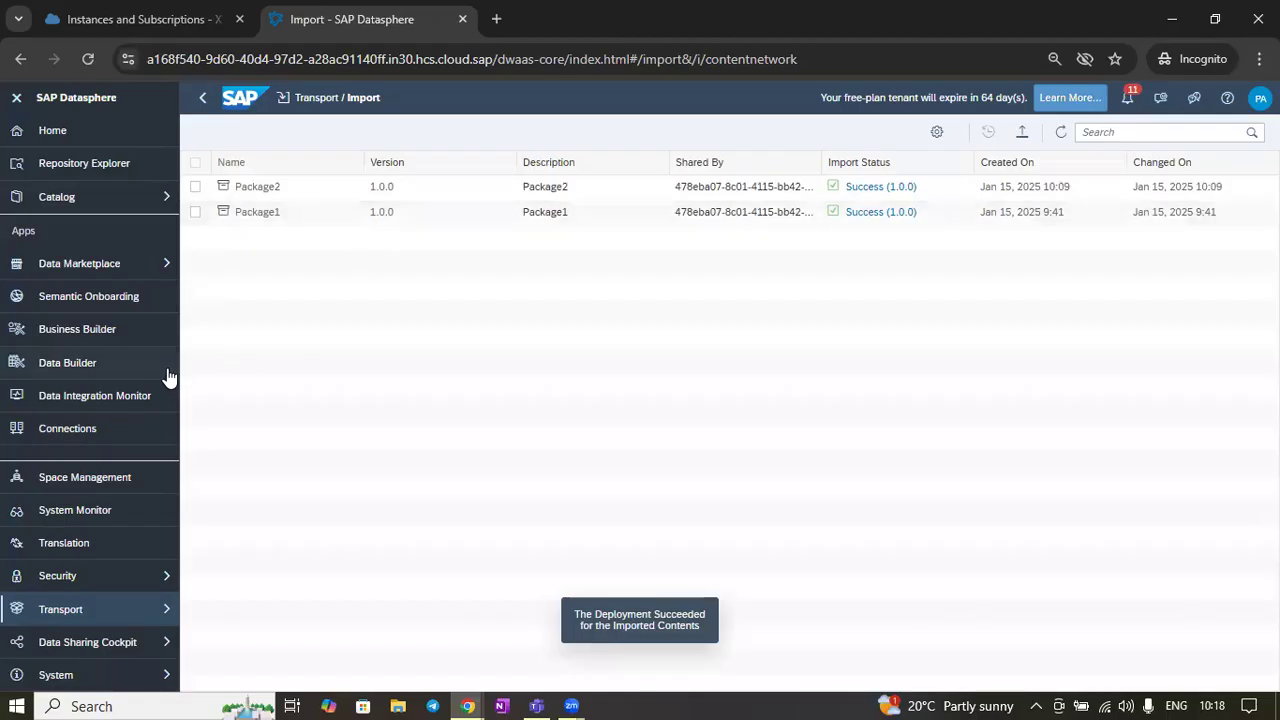
# Open the Data Builder and browse the objects in the DS Demo space
pyautogui.click(103, 372)
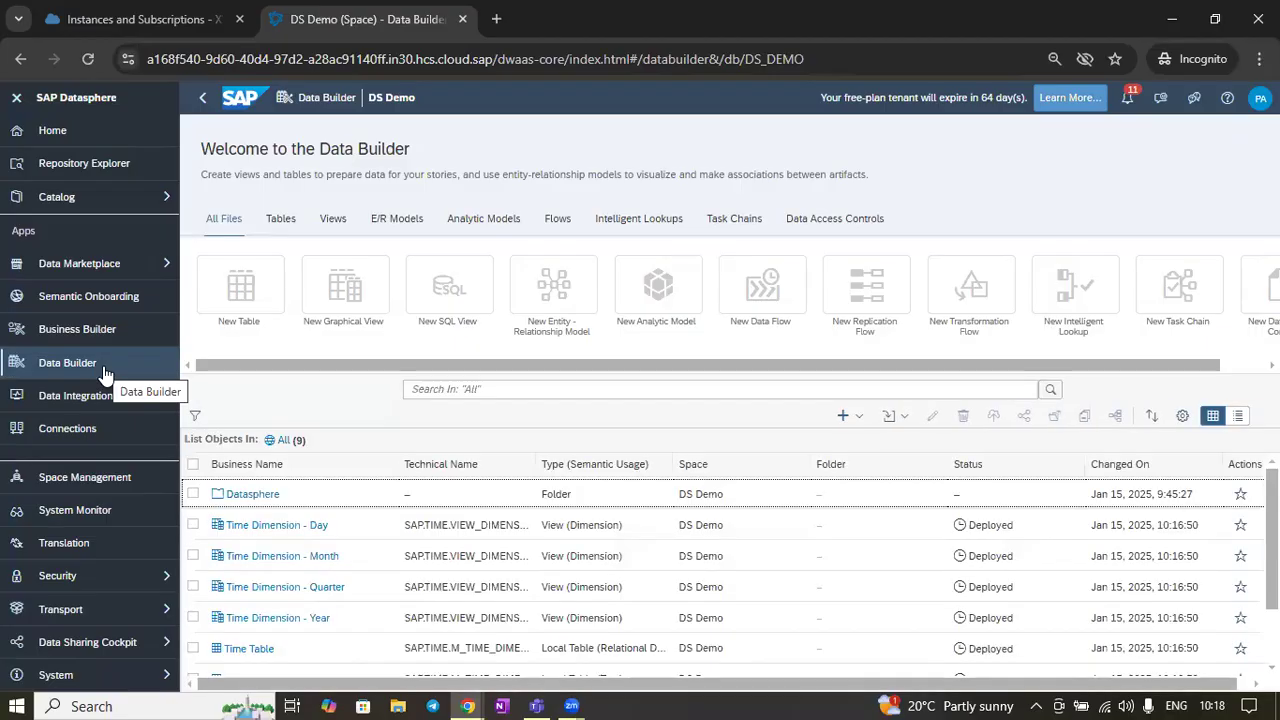
pyautogui.scroll(-2, 386, 526)
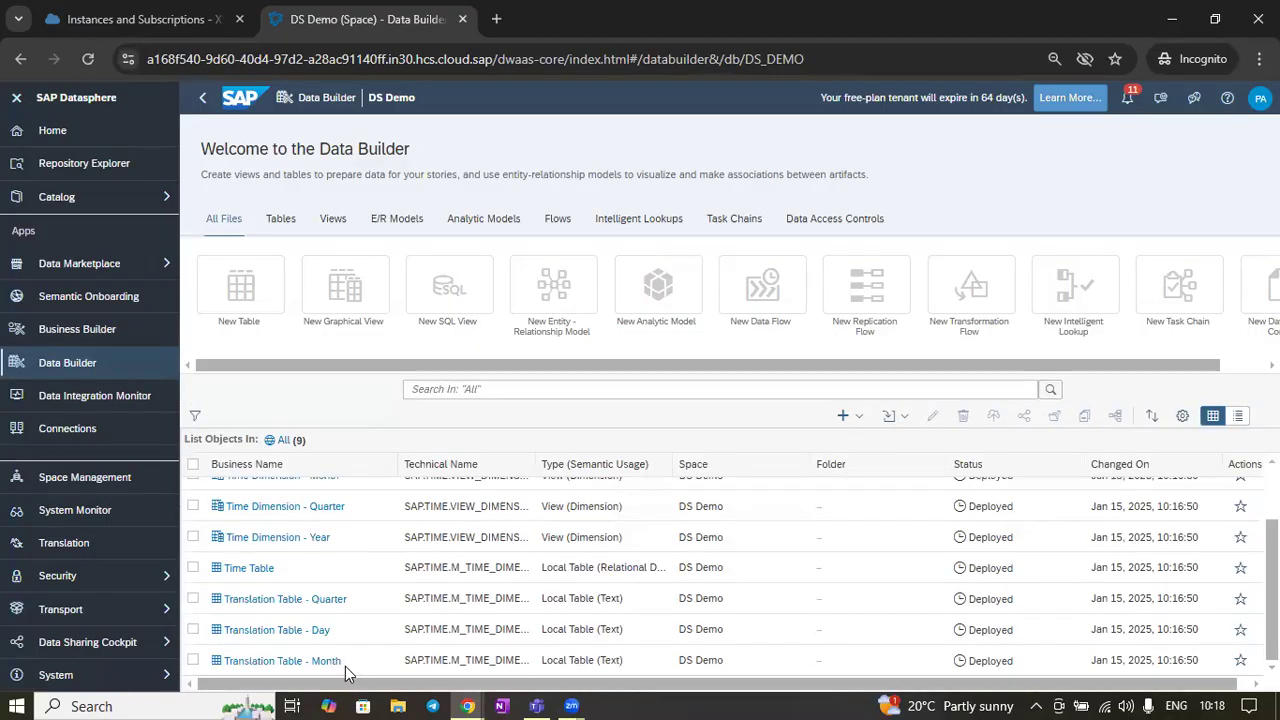
pyautogui.scroll(2, 345, 666)
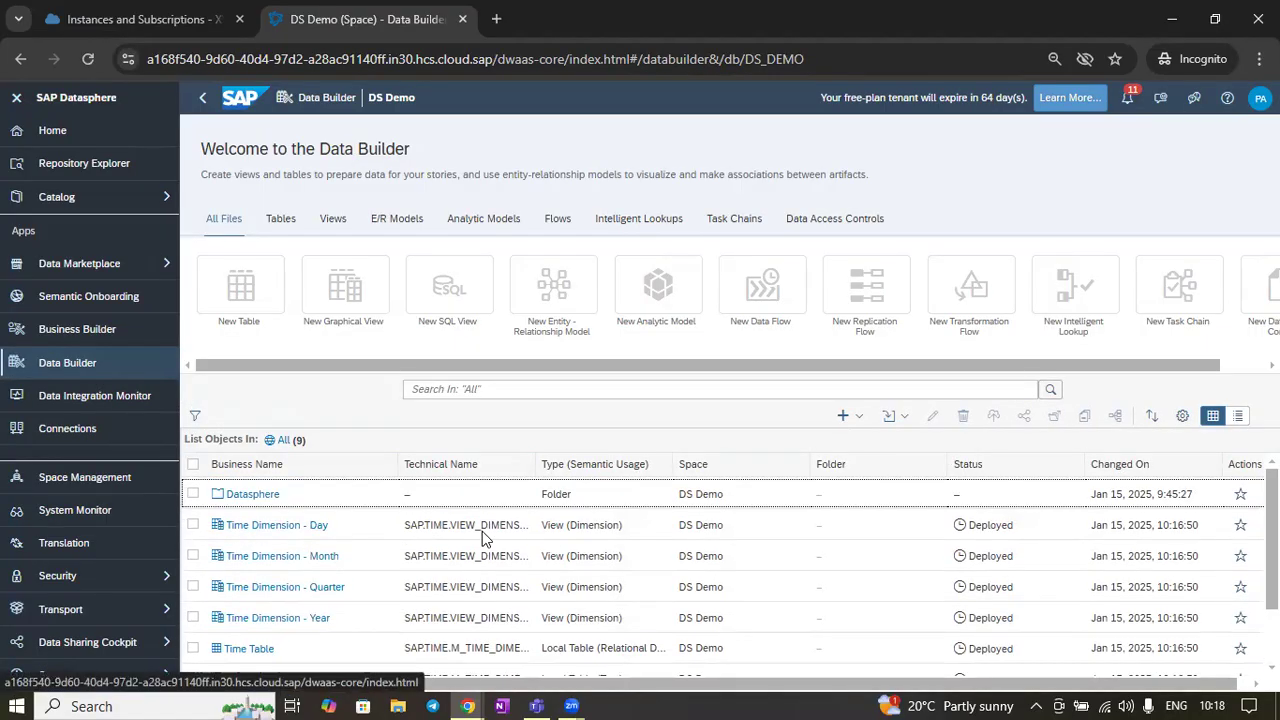
pyautogui.scroll(-2, 482, 531)
pyautogui.scroll(2, 508, 655)
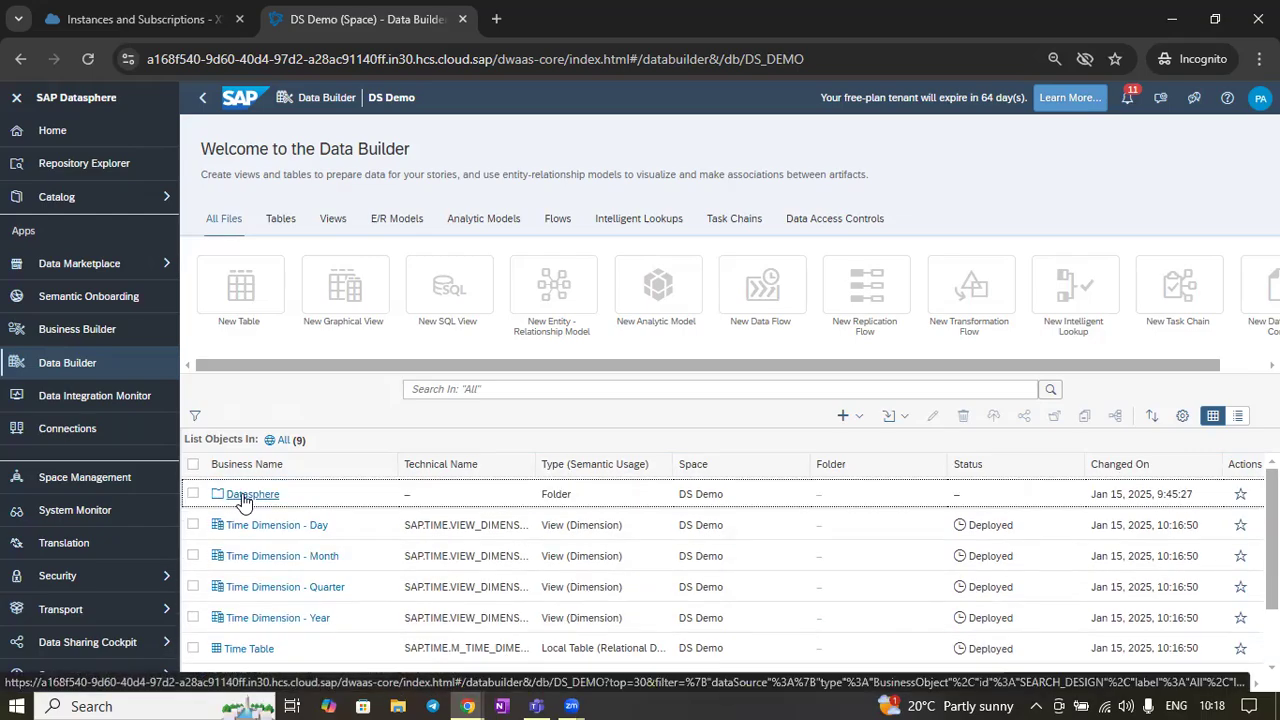
# Browse the Datasphere folder's Views and Tables subfolders for the imported objects
pyautogui.click(243, 495)
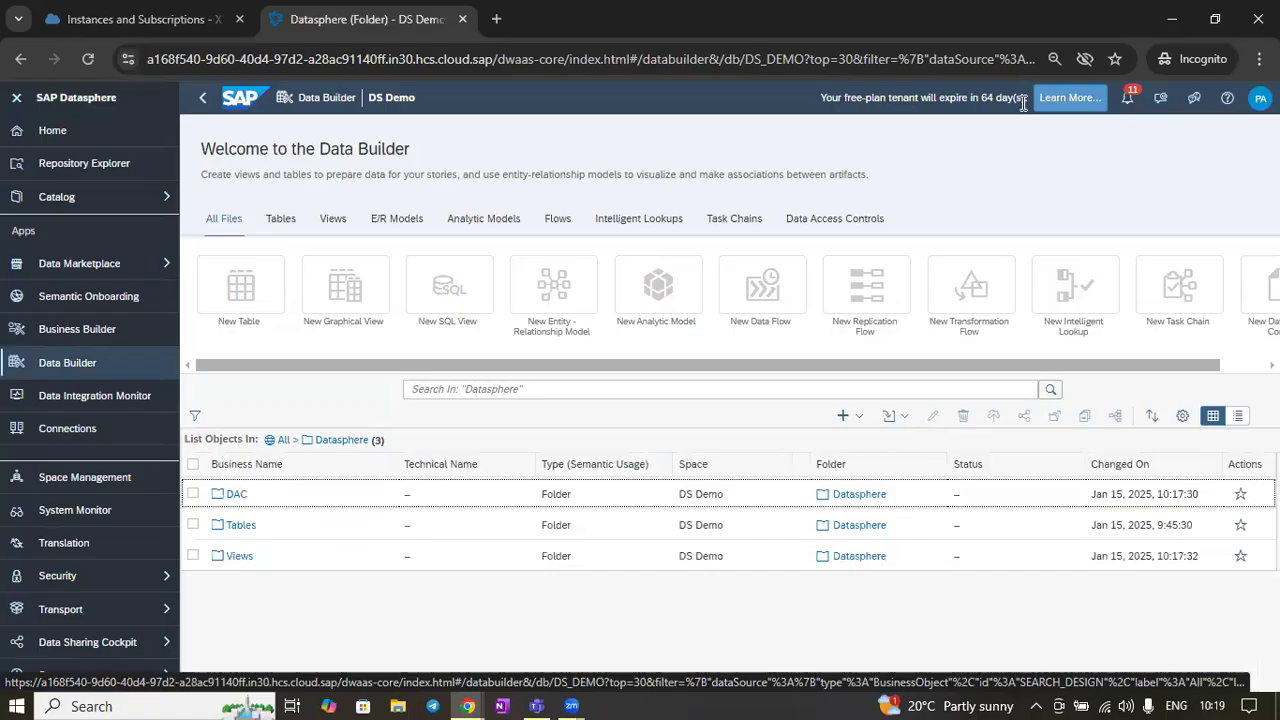
pyautogui.click(240, 558)
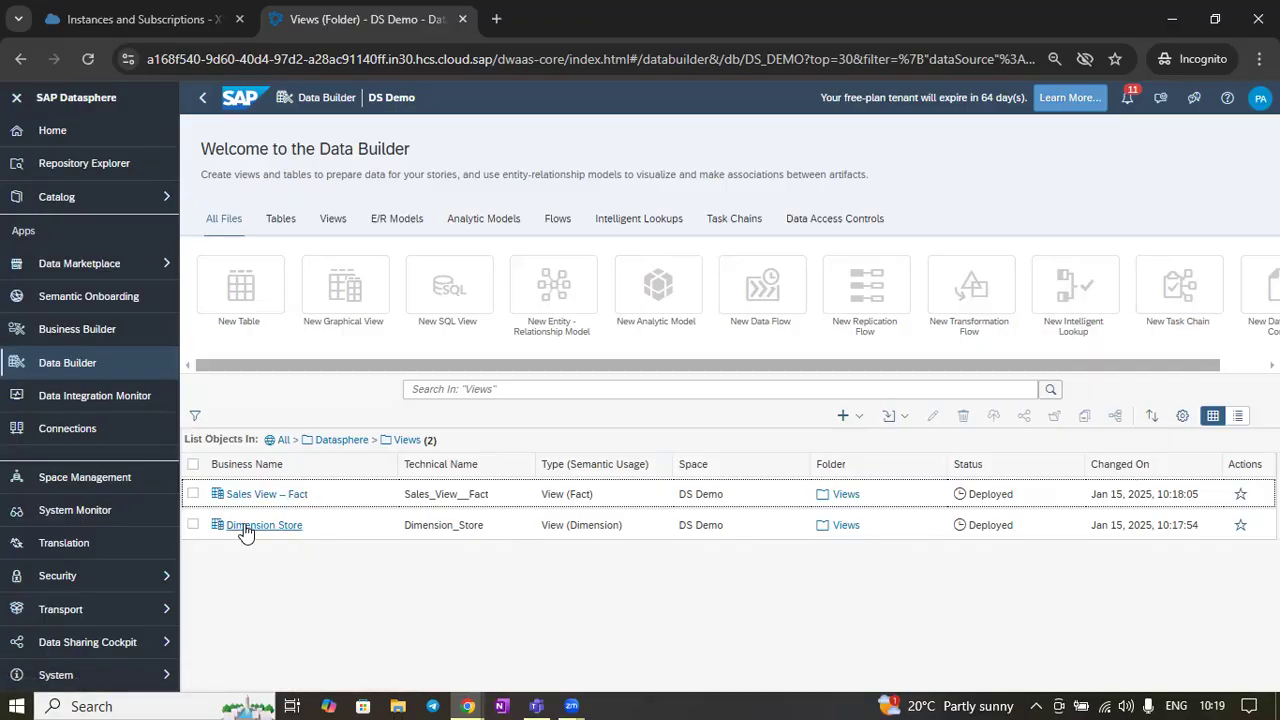
pyautogui.click(341, 441)
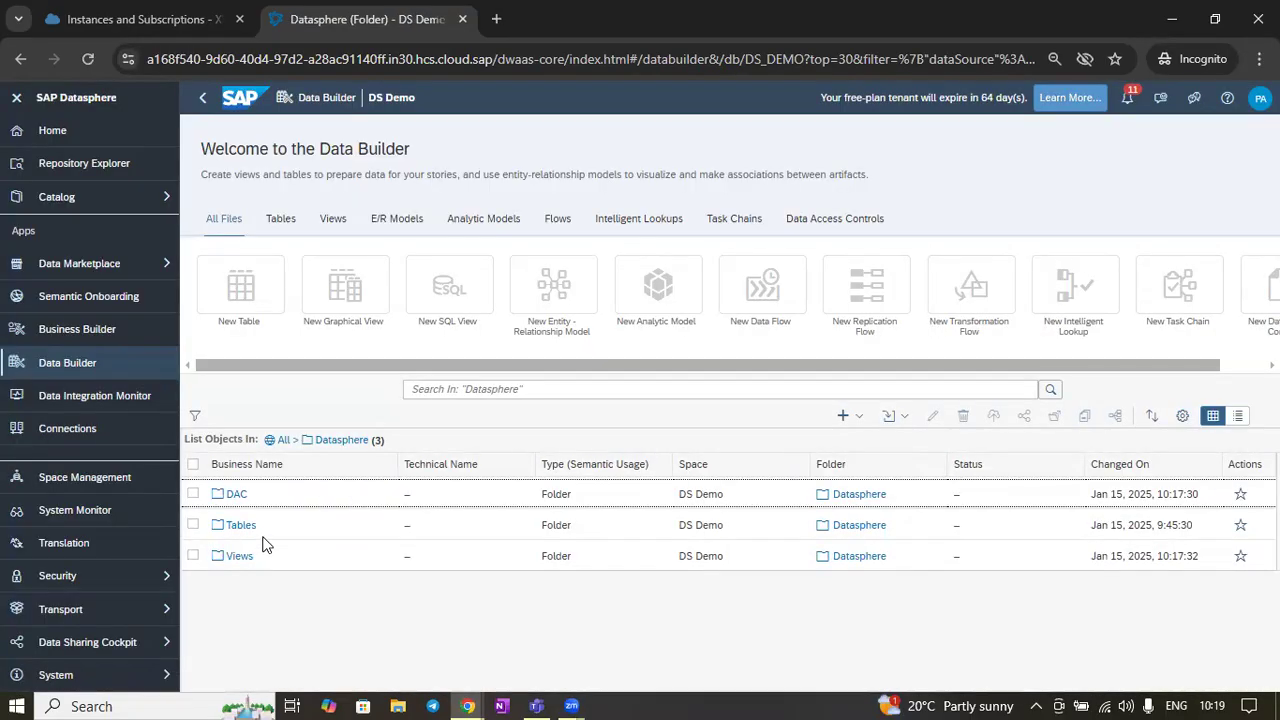
pyautogui.click(246, 530)
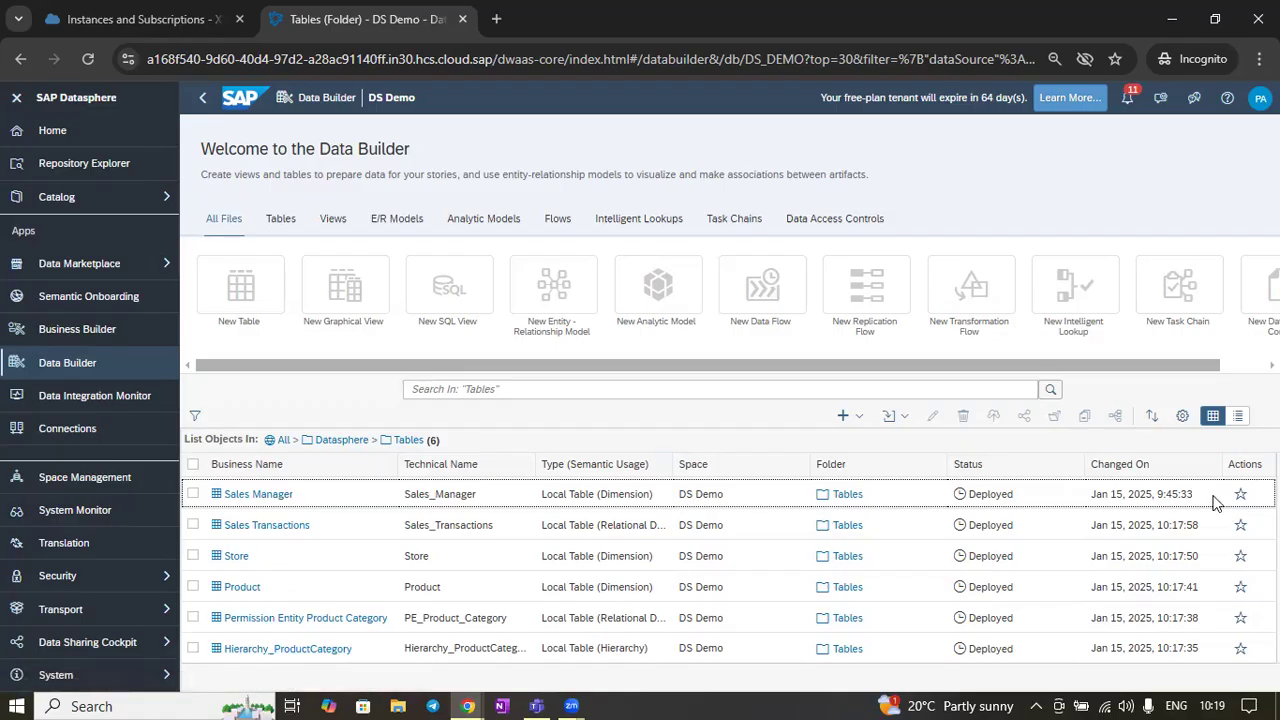
# Open the Product local table and preview its data
pyautogui.moveTo(1157, 494); pyautogui.dragTo(1183, 492)
pyautogui.click(242, 590)
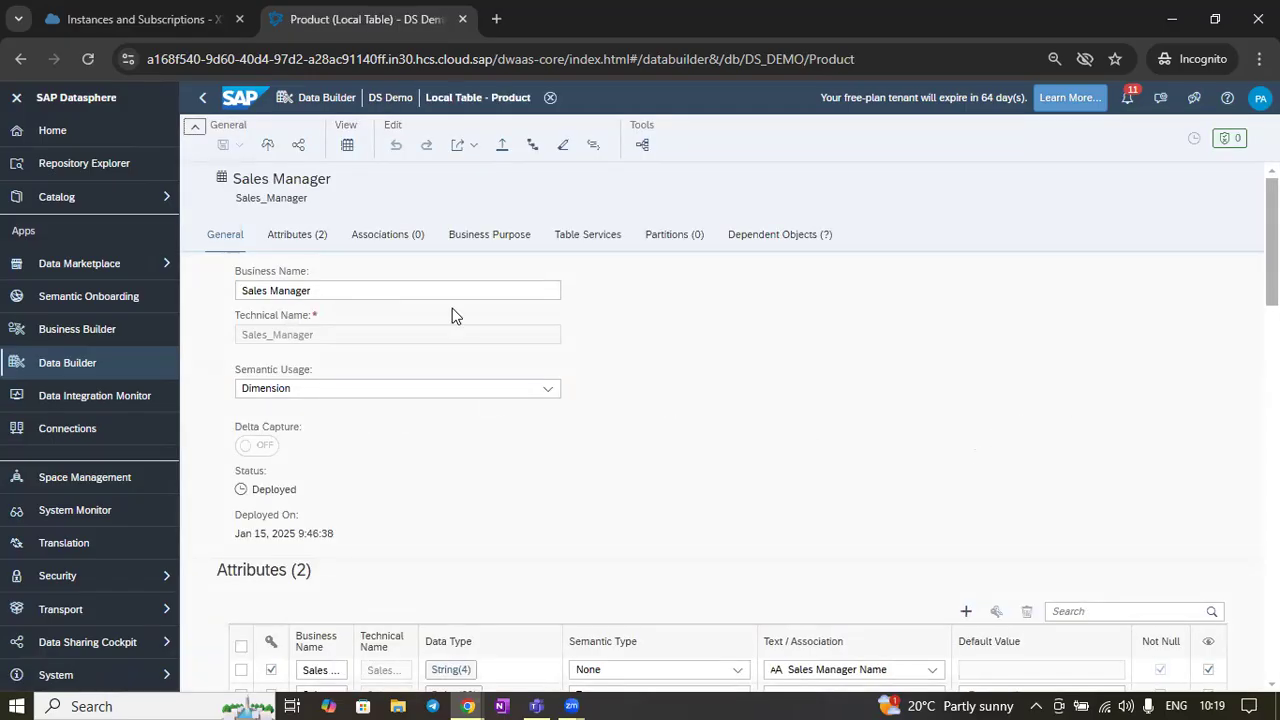
pyautogui.click(346, 146)
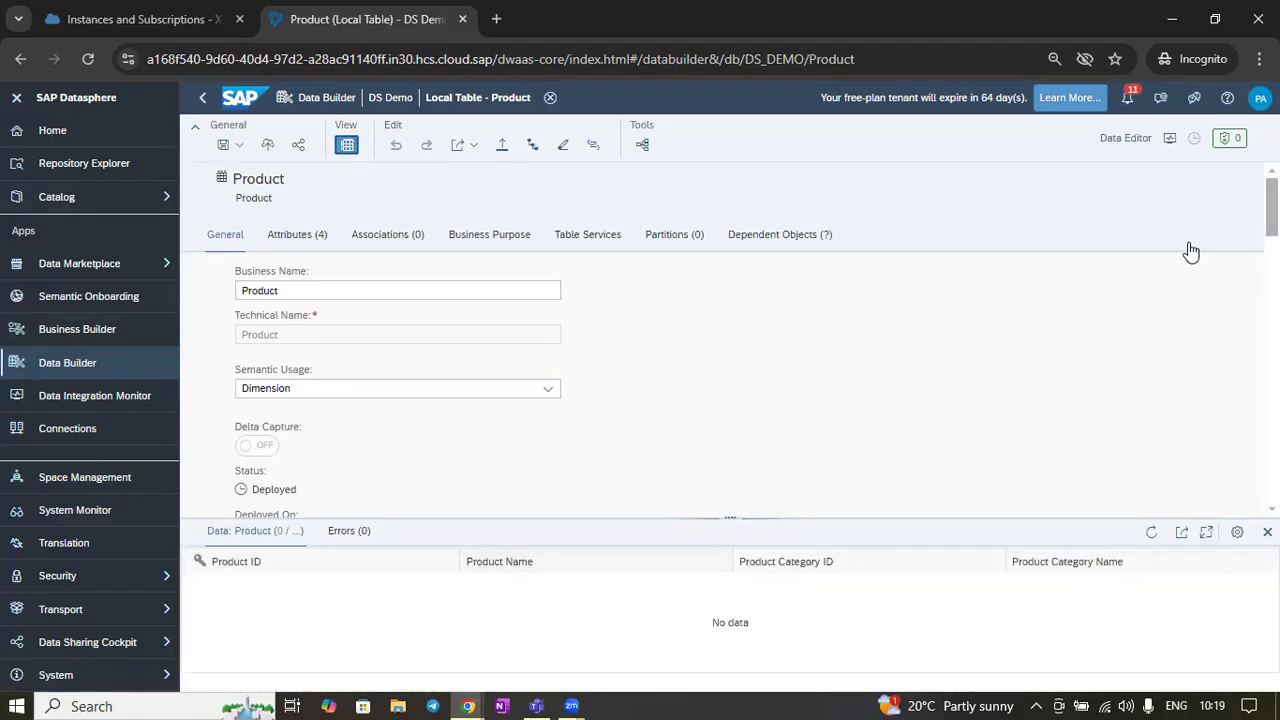
pyautogui.moveTo(740, 516); pyautogui.dragTo(740, 466)
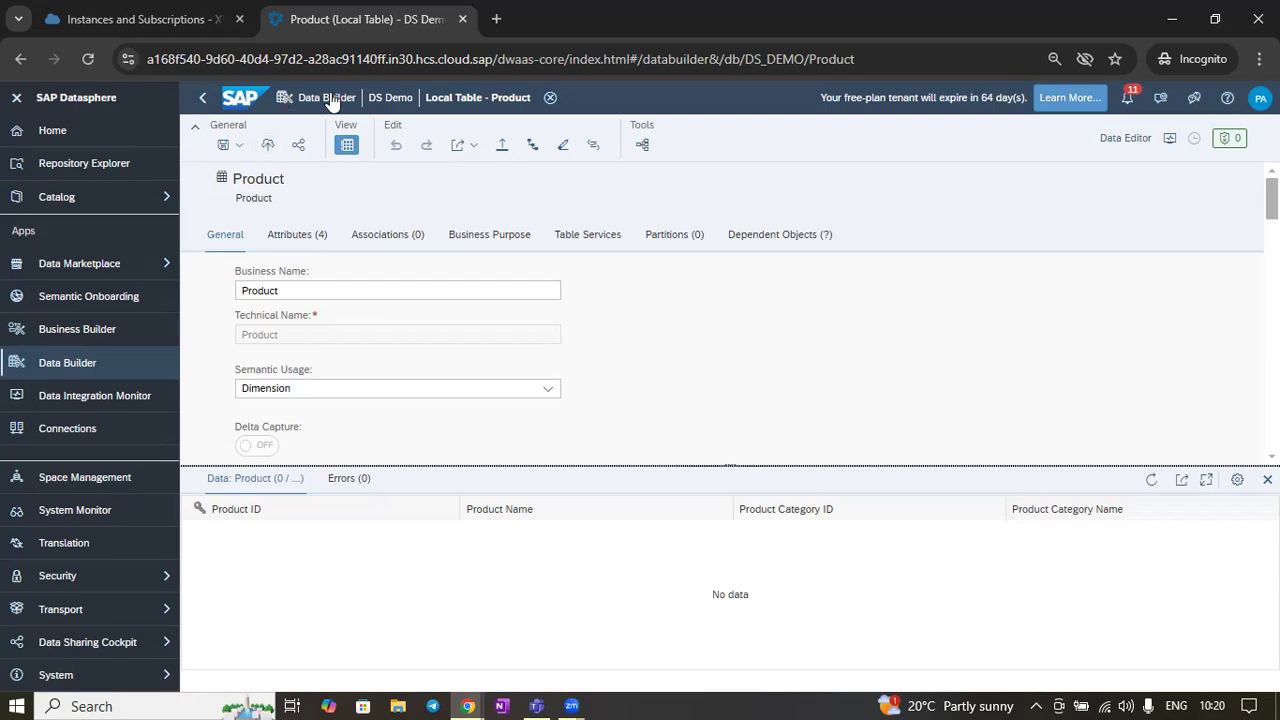
# Return to the Data Builder object list of the DS Demo space
pyautogui.click(401, 101)
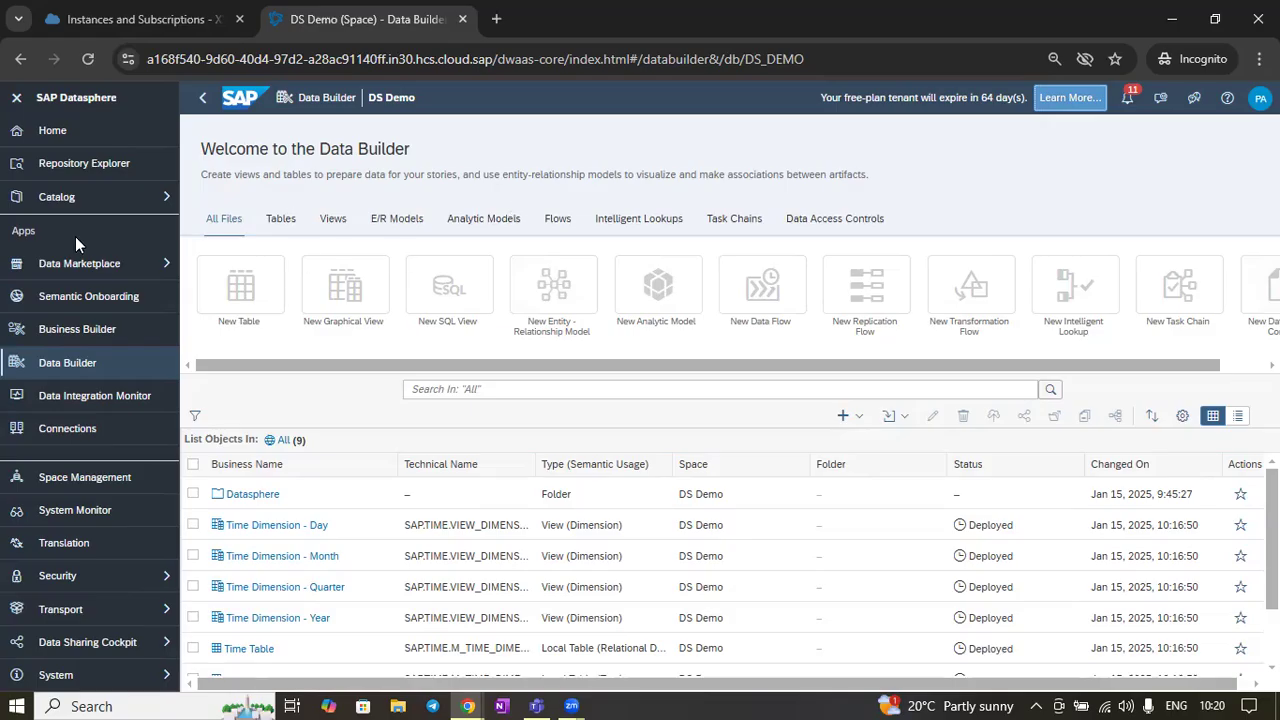
pyautogui.scroll(-1, 300, 557)
pyautogui.scroll(1, 300, 557)
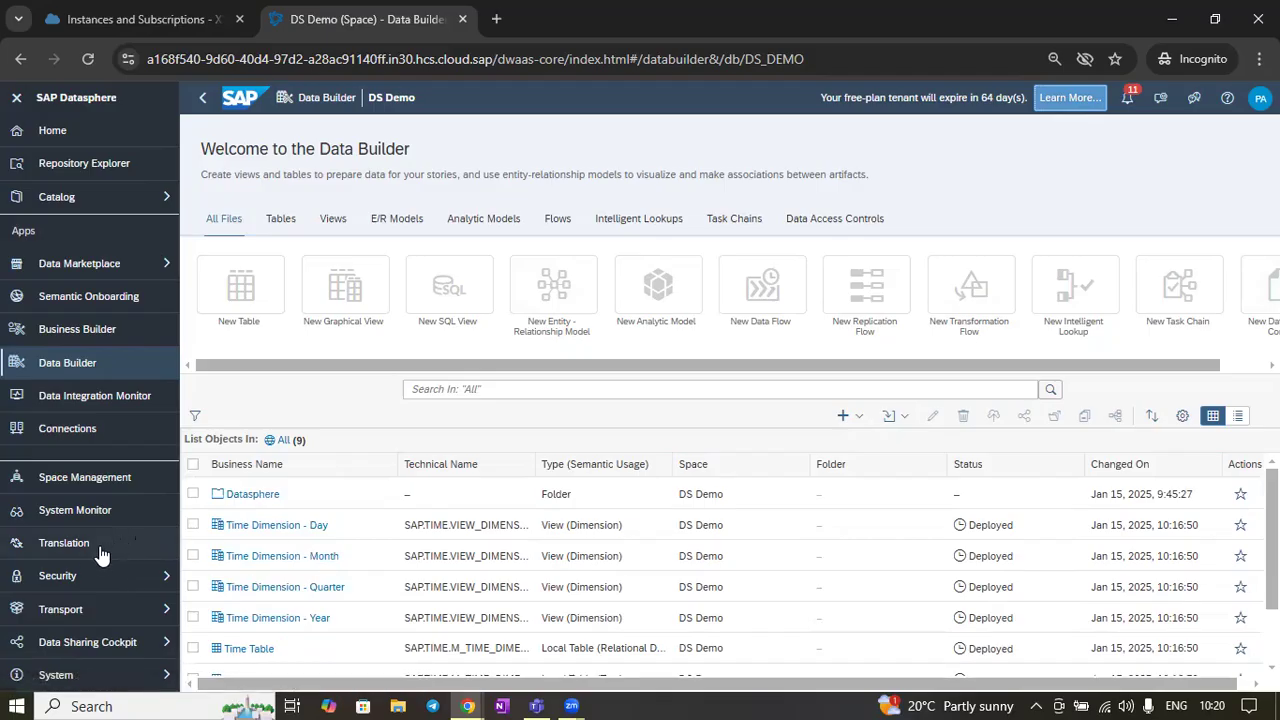